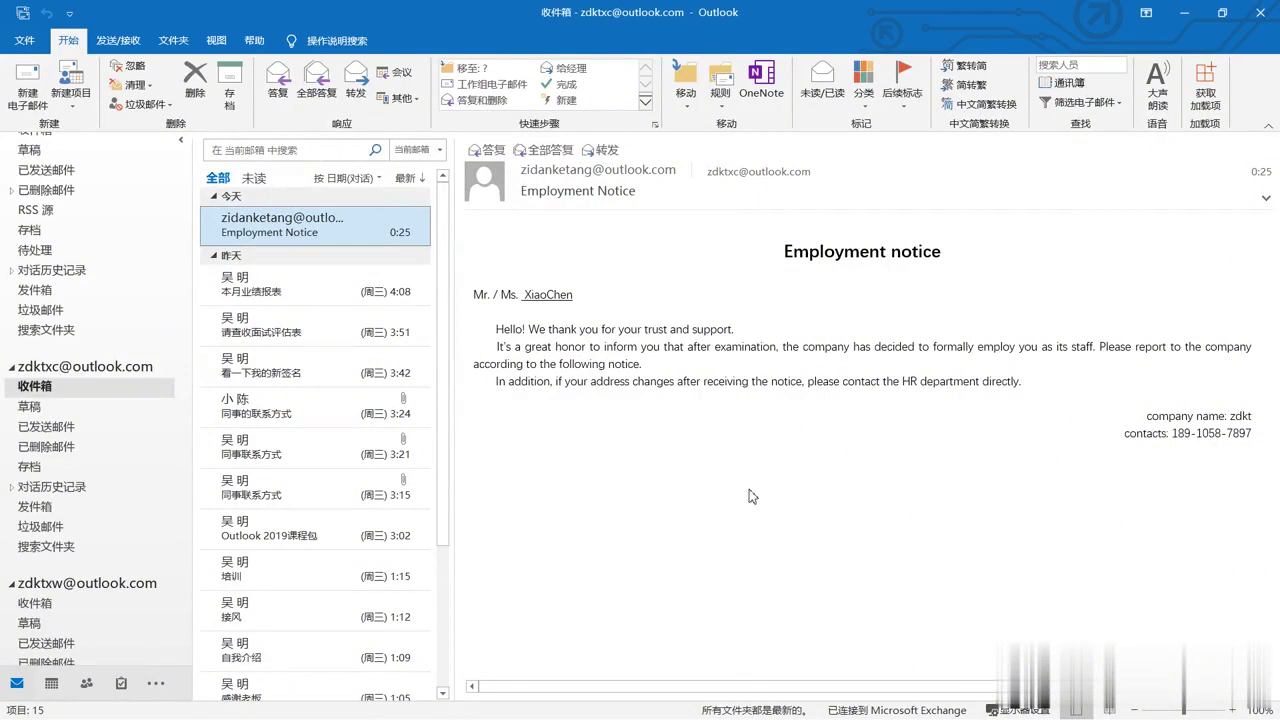
Open the first account's inbox and start a reply to the message 本月业绩报表
{"action": "scroll", "coordinate": [66, 181], "scroll_direction": "up", "scroll_amount": 1}
{"action": "left_click", "coordinate": [60, 172]}
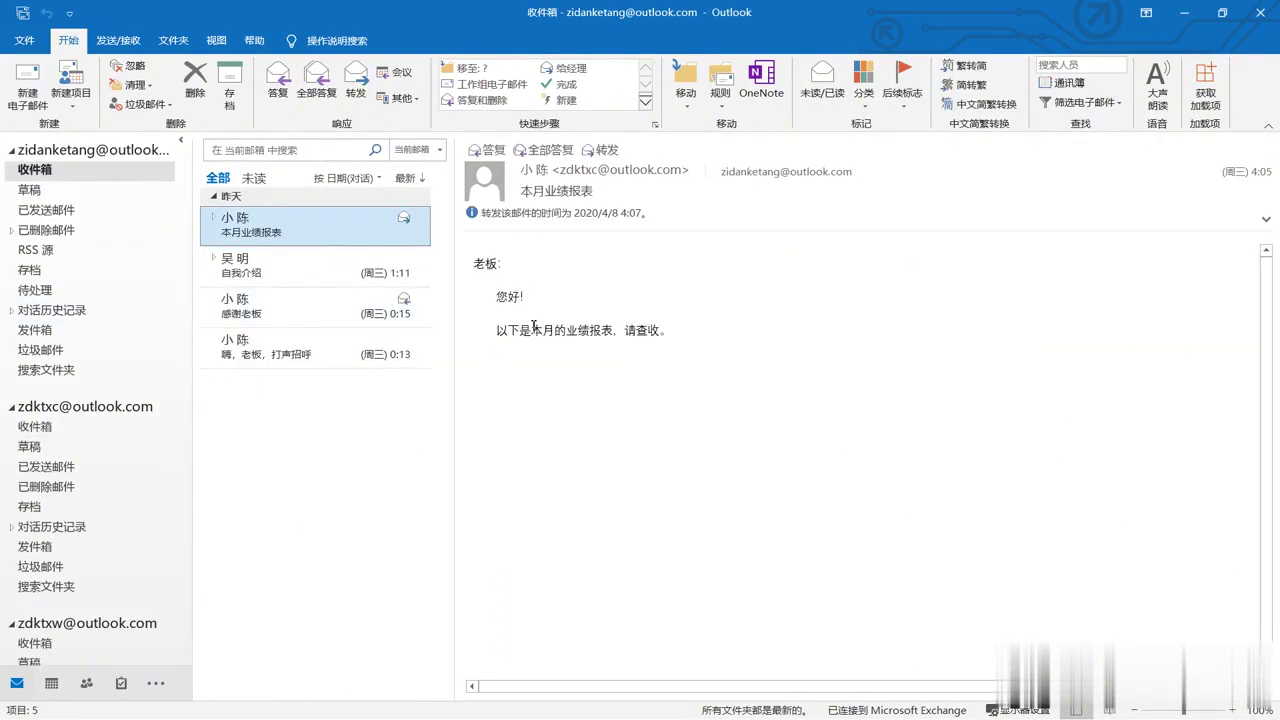
{"action": "left_click_drag", "start_coordinate": [499, 327], "coordinate": [751, 351]}
{"action": "left_click", "coordinate": [757, 353]}
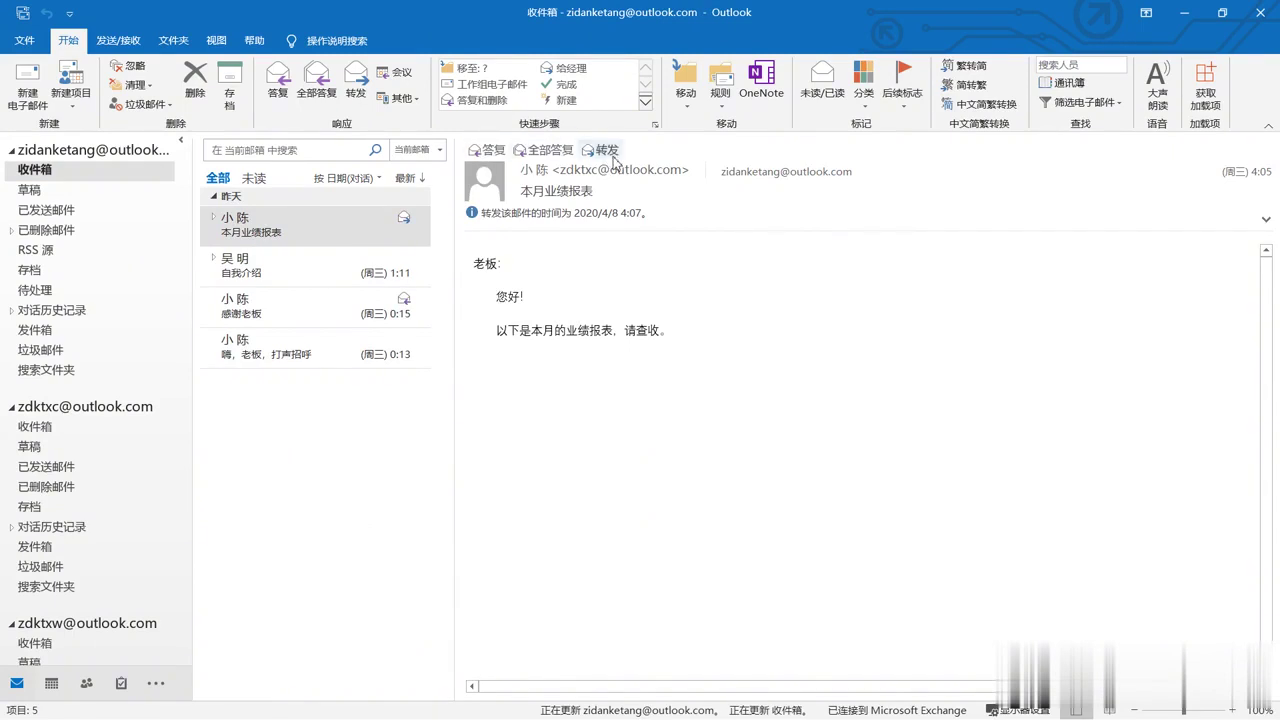
{"action": "left_click", "coordinate": [495, 153]}
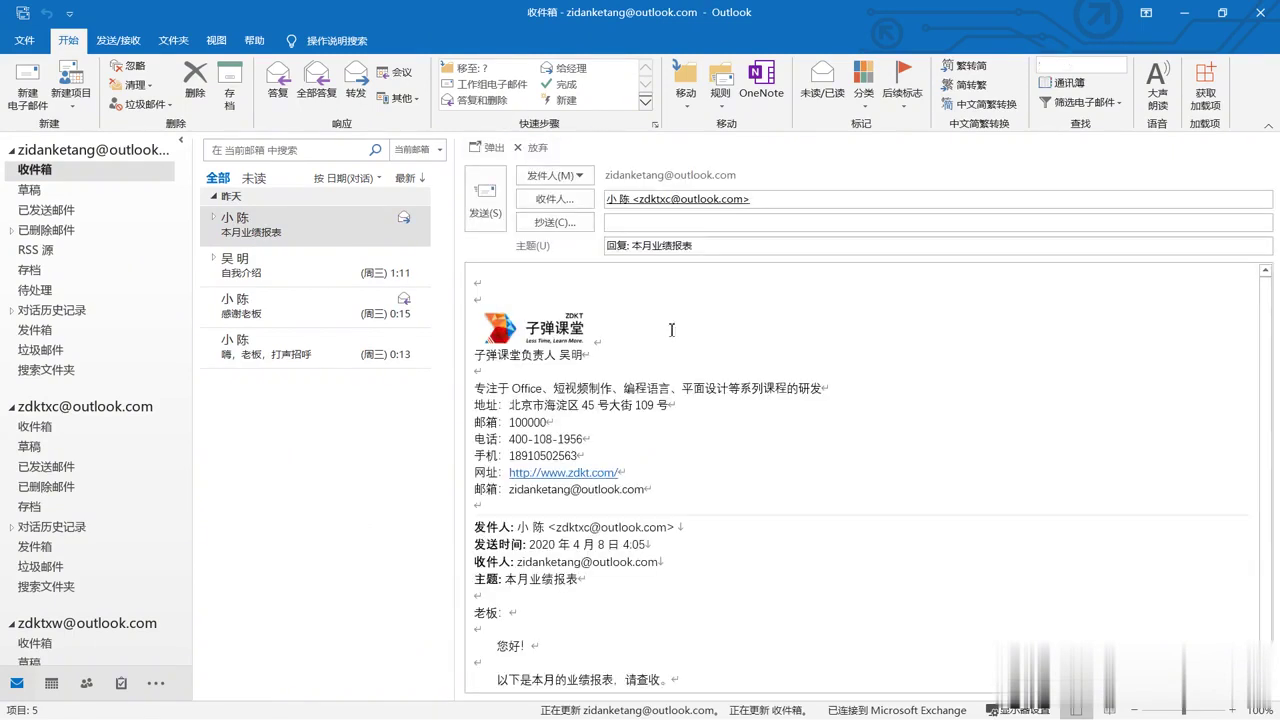
{"action": "scroll", "coordinate": [547, 602], "scroll_direction": "down", "scroll_amount": 1}
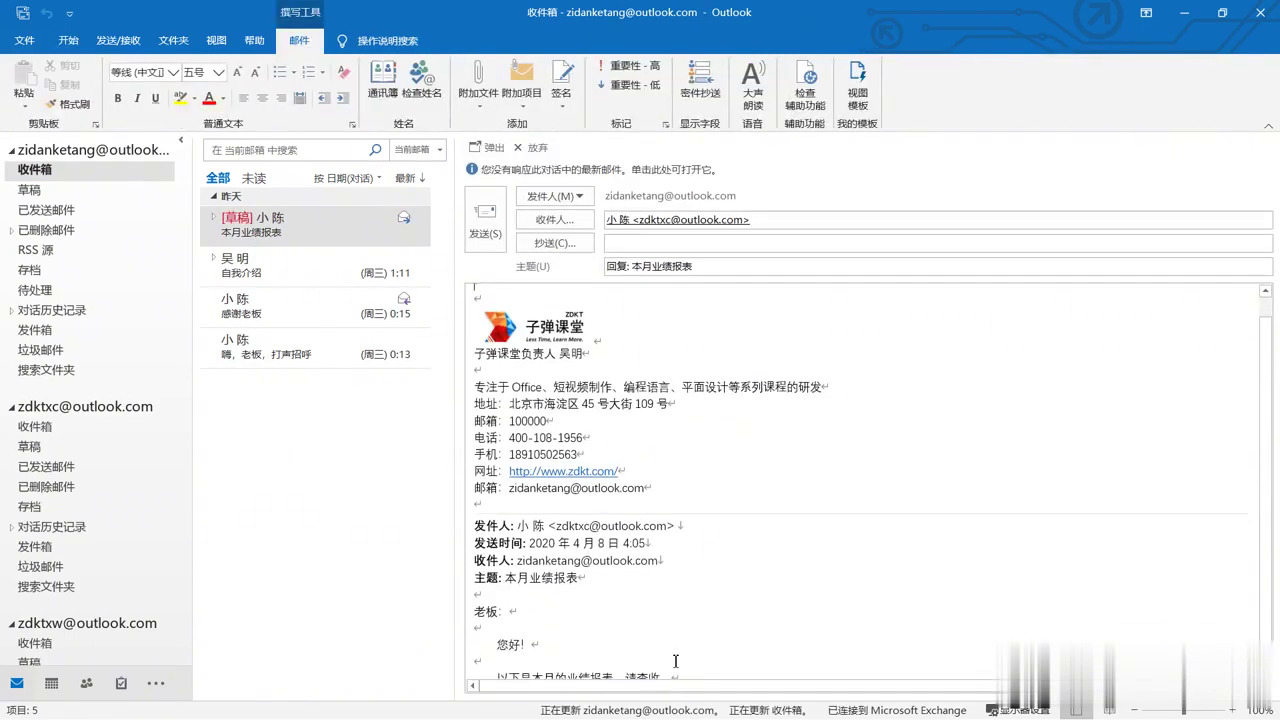
{"action": "scroll", "coordinate": [676, 661], "scroll_direction": "down", "scroll_amount": 1}
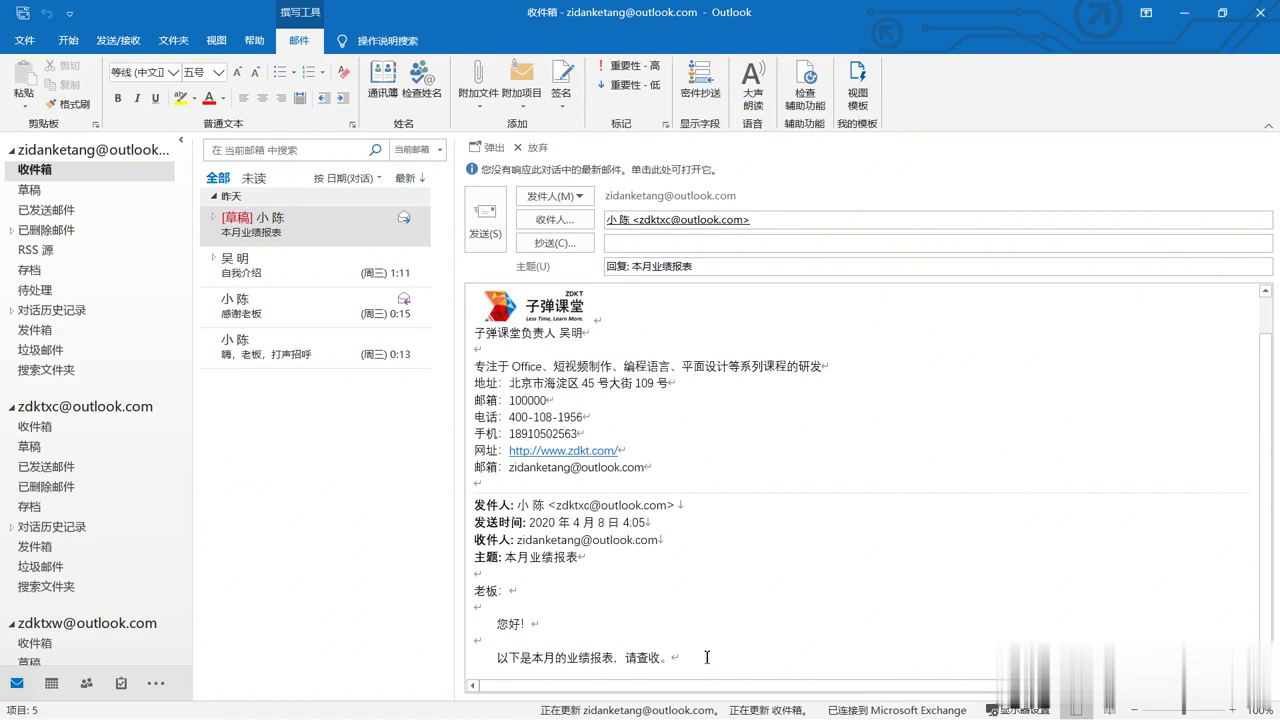
Open the font settings for new messages in the mail options' stationery and fonts settings
{"action": "left_click", "coordinate": [24, 40]}
{"action": "left_click", "coordinate": [28, 290]}
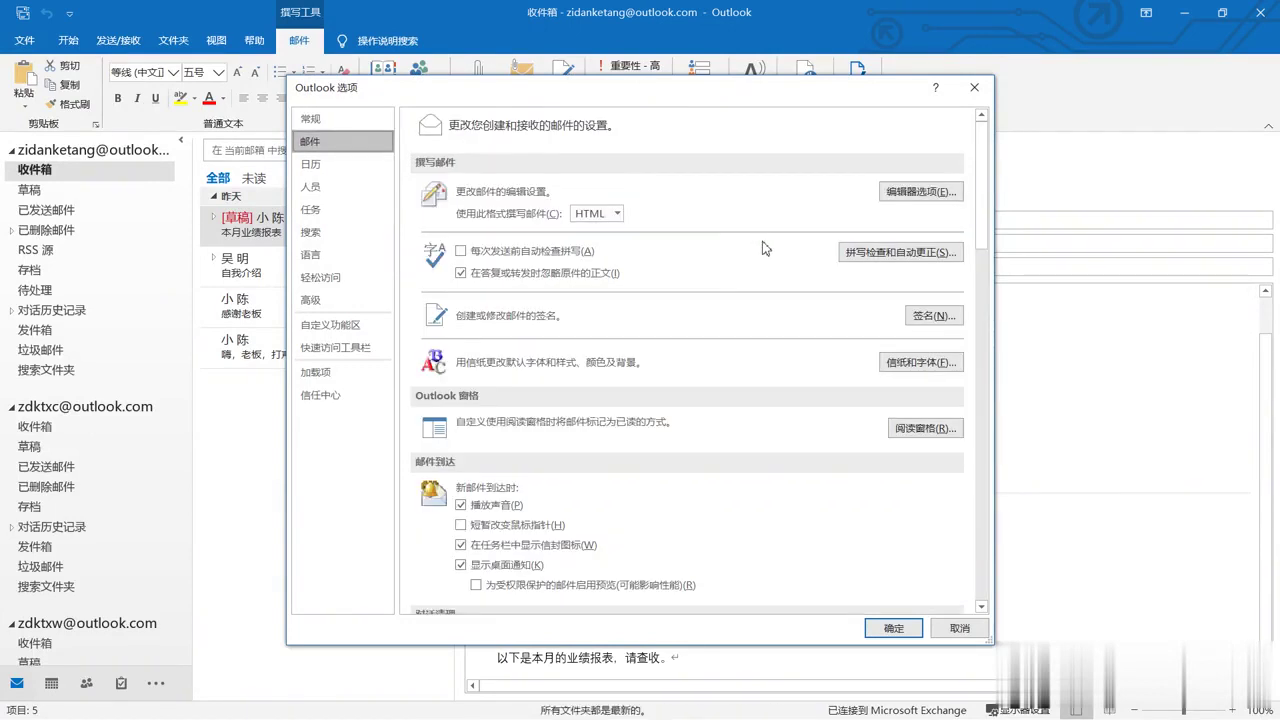
{"action": "left_click", "coordinate": [921, 364]}
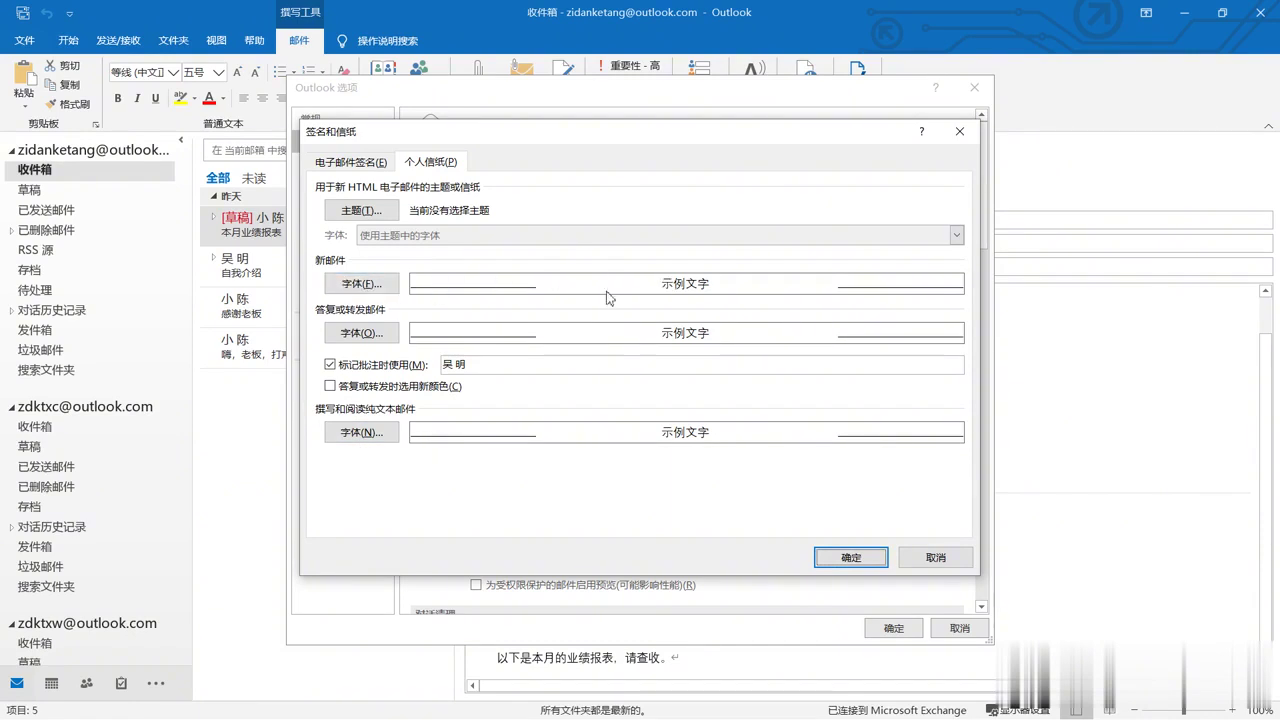
{"action": "left_click", "coordinate": [376, 291]}
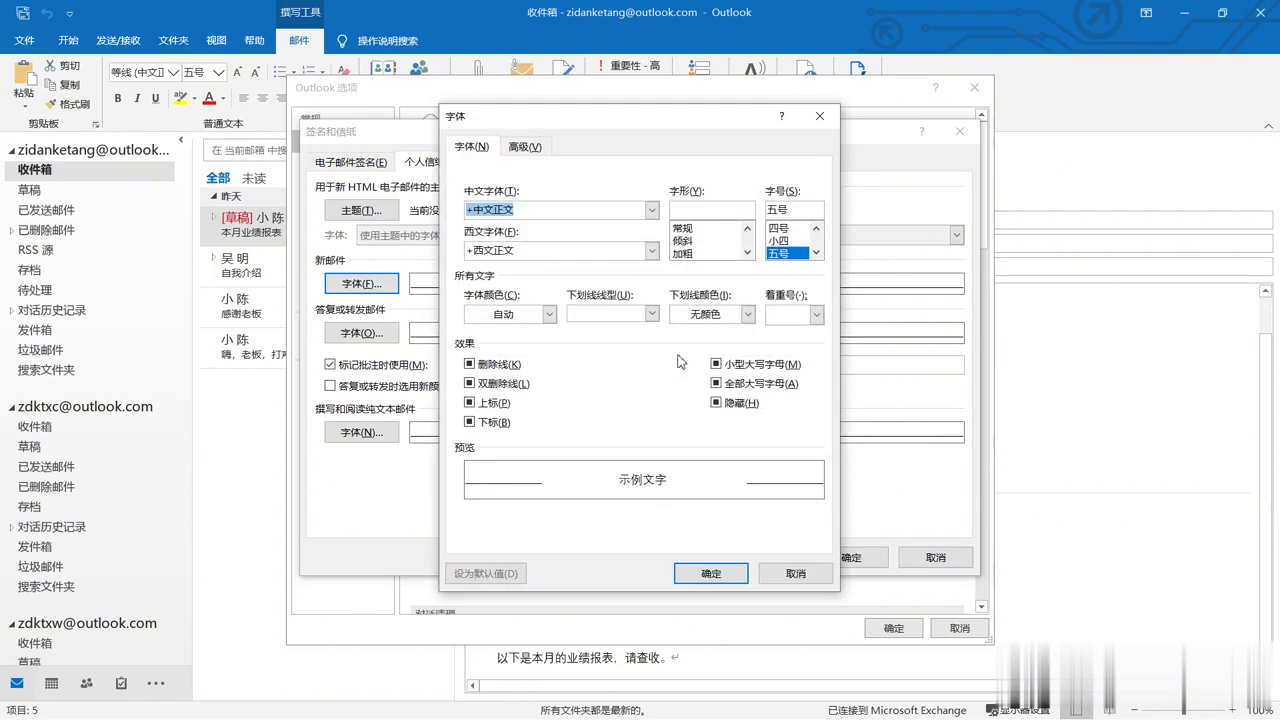
Set the Chinese font for new messages to 幼圆 and apply the mail options
{"action": "left_click", "coordinate": [652, 211]}
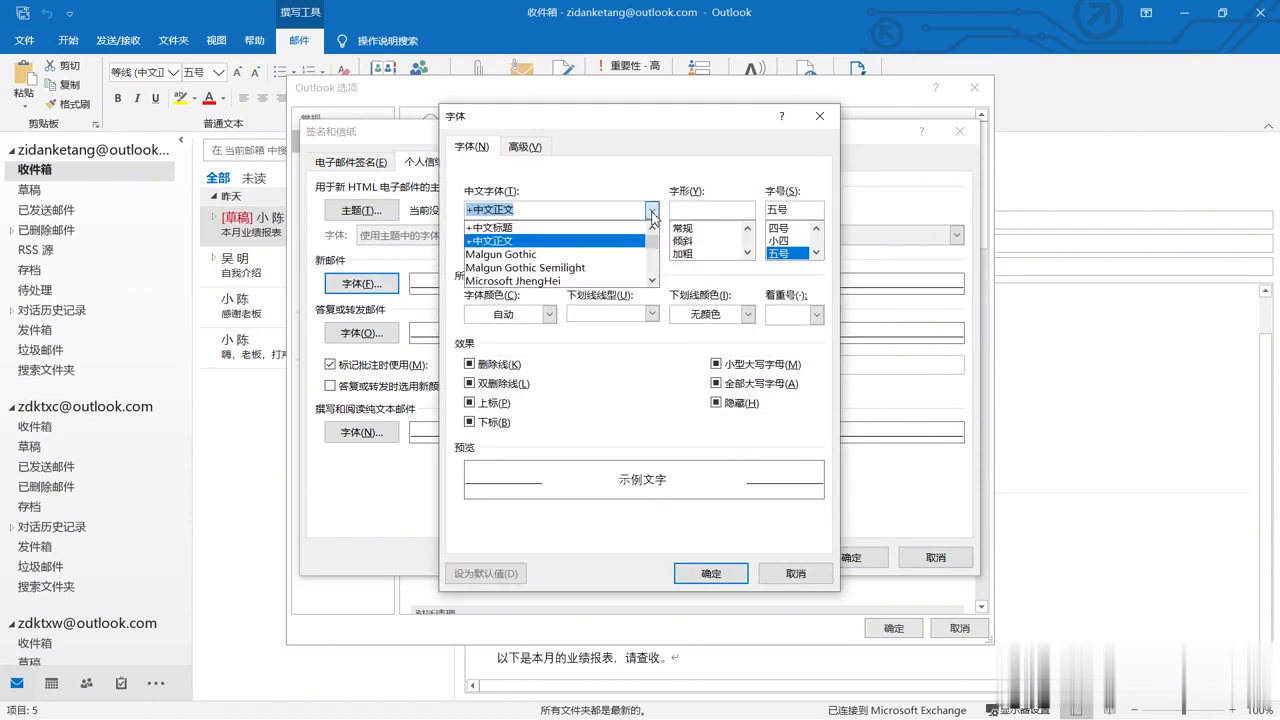
{"action": "mouse_move", "coordinate": [657, 244]}
{"action": "left_mouse_down"}
{"action": "mouse_move", "coordinate": [657, 270]}
{"action": "mouse_move", "coordinate": [642, 260]}
{"action": "left_mouse_up"}
{"action": "scroll", "coordinate": [642, 260], "scroll_direction": "up", "scroll_amount": 2}
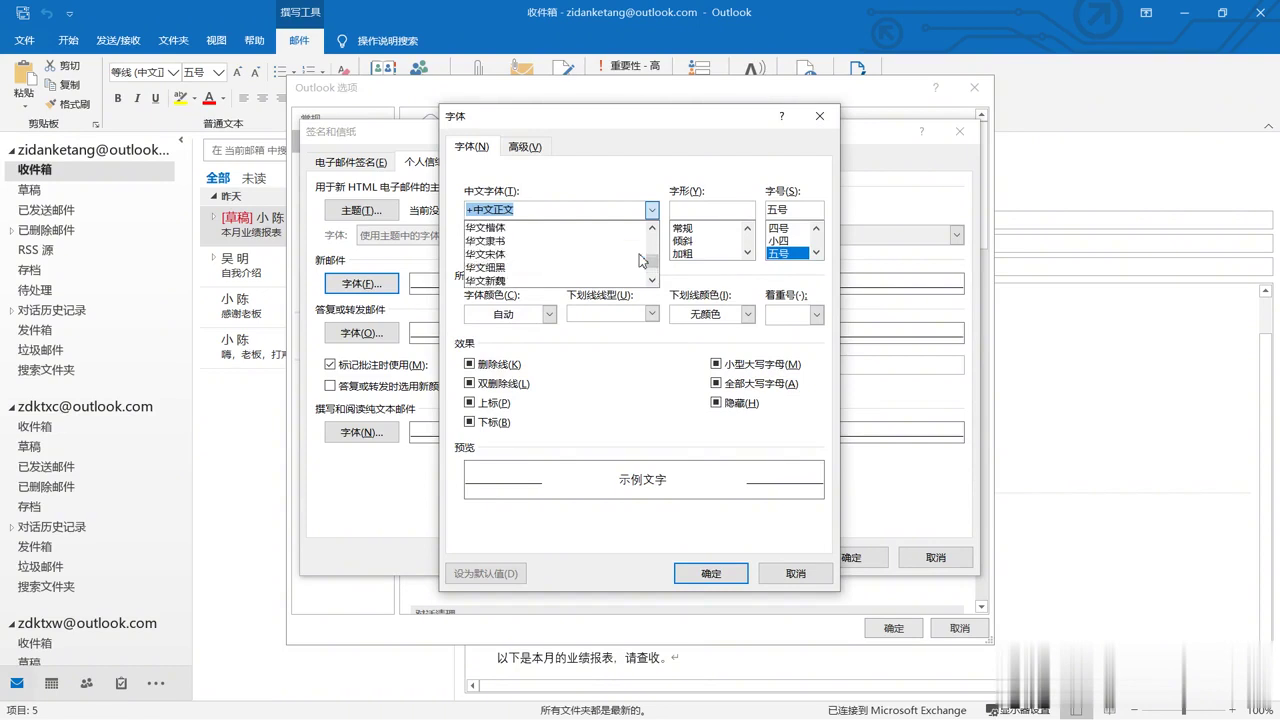
{"action": "scroll", "coordinate": [642, 260], "scroll_direction": "up", "scroll_amount": 1}
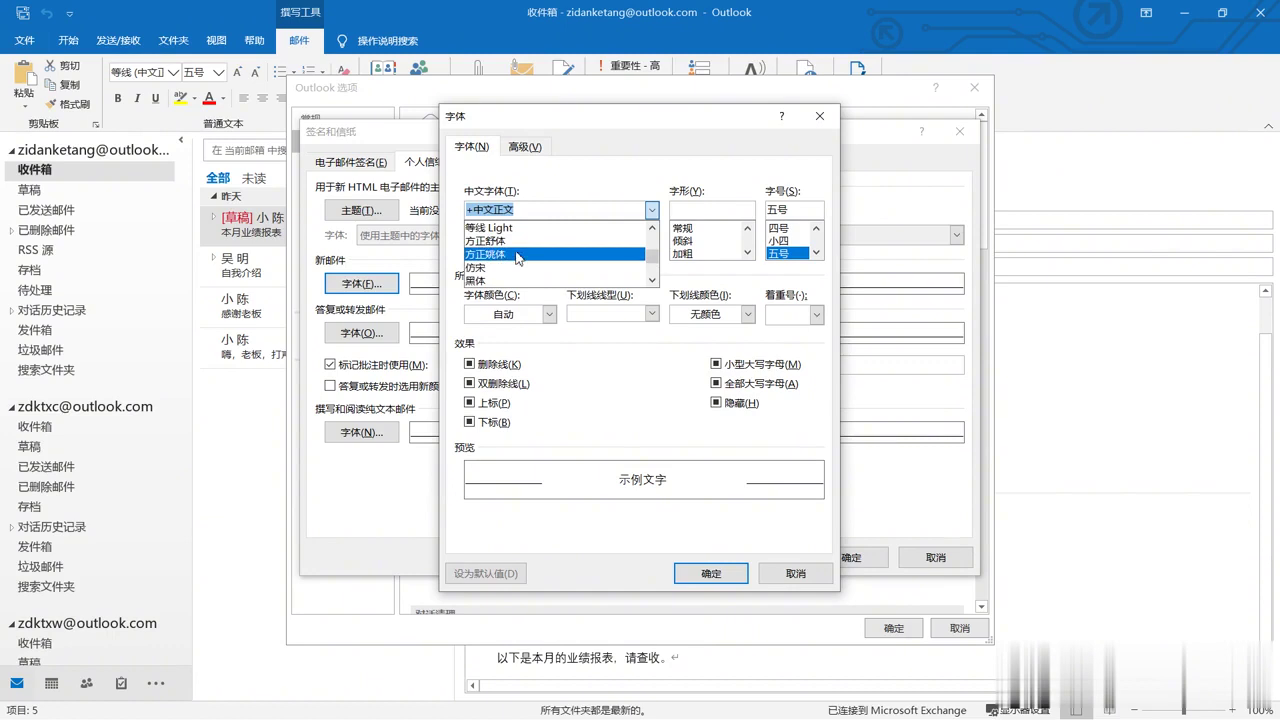
{"action": "left_click_drag", "start_coordinate": [651, 255], "coordinate": [651, 277]}
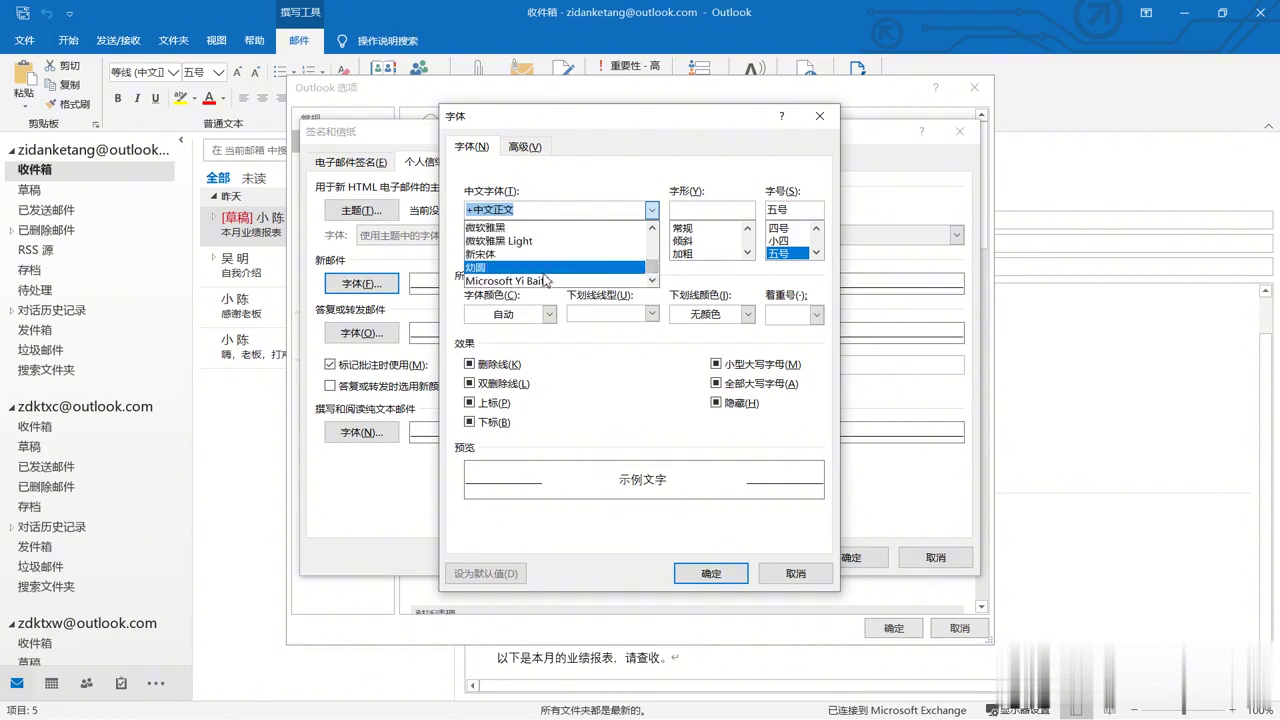
{"action": "left_click", "coordinate": [546, 268]}
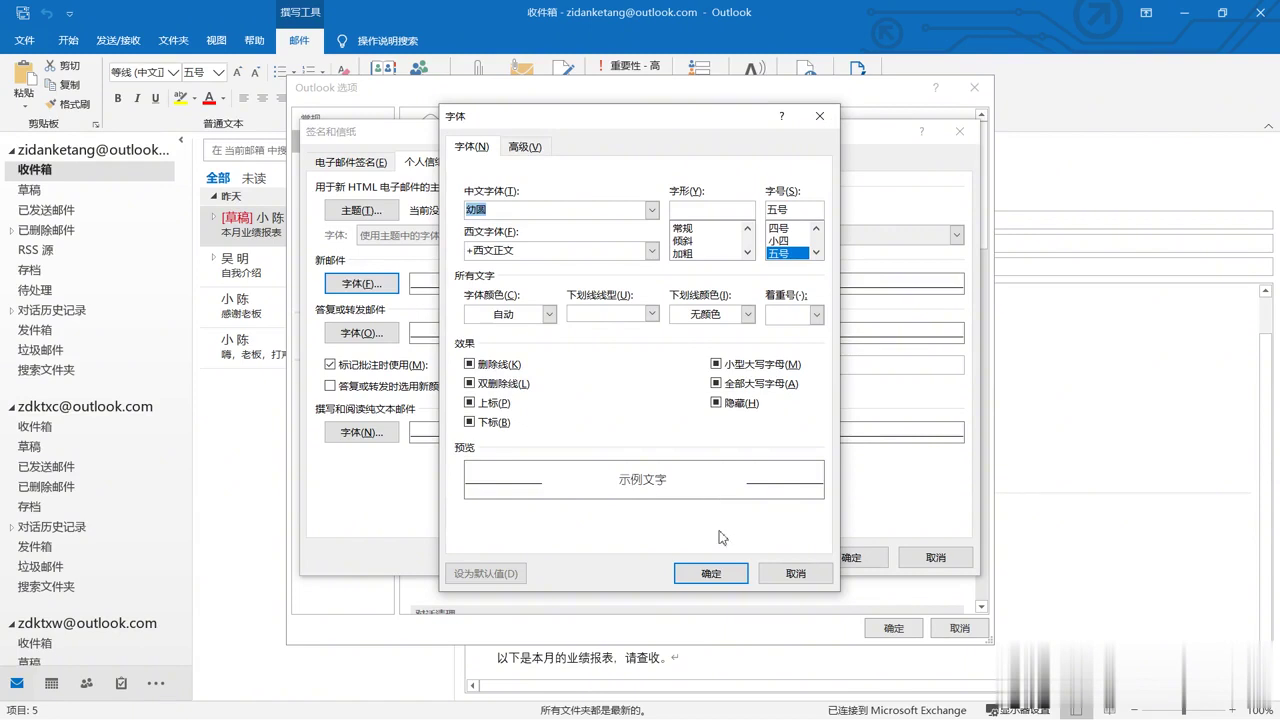
{"action": "left_click", "coordinate": [711, 574]}
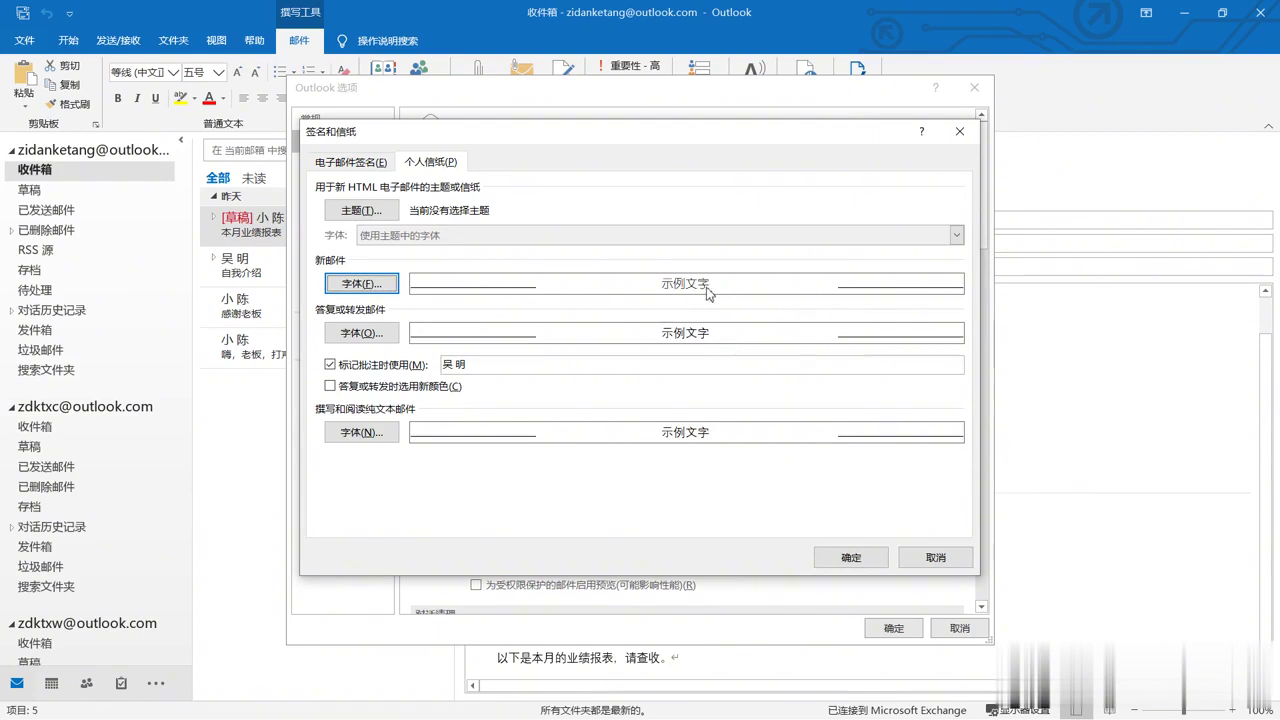
{"action": "left_click", "coordinate": [849, 556]}
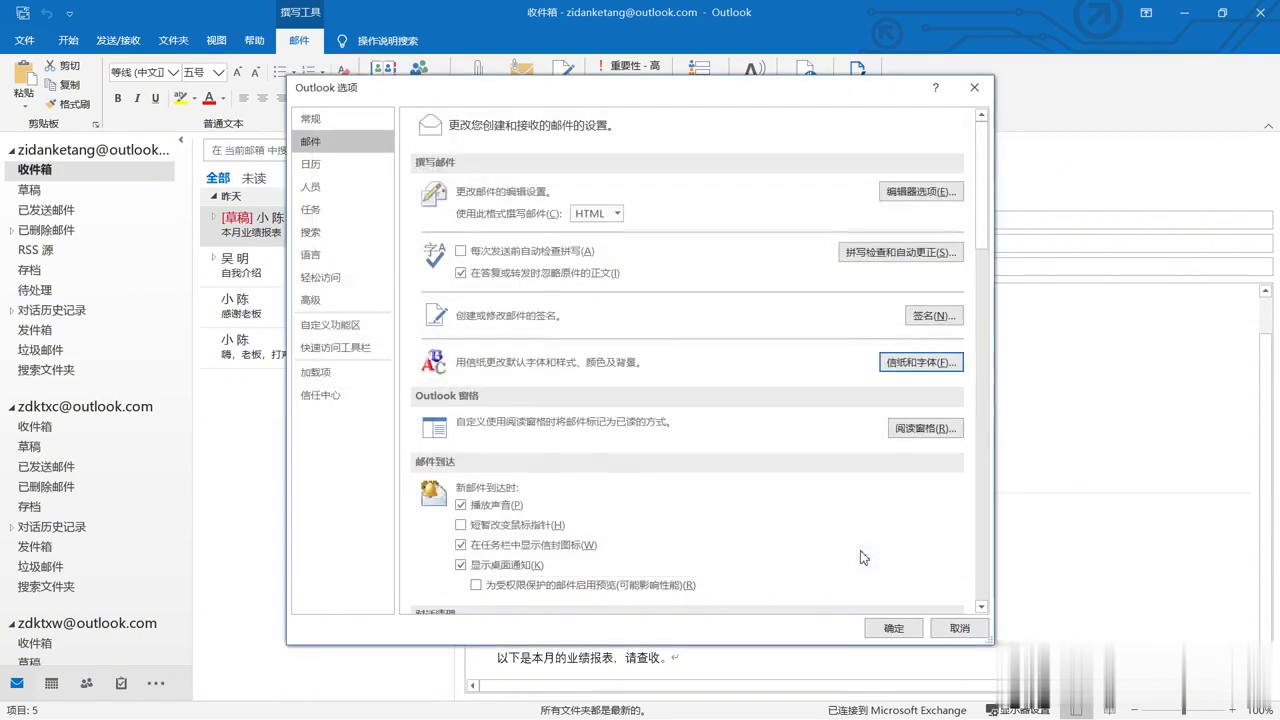
{"action": "left_click", "coordinate": [896, 628]}
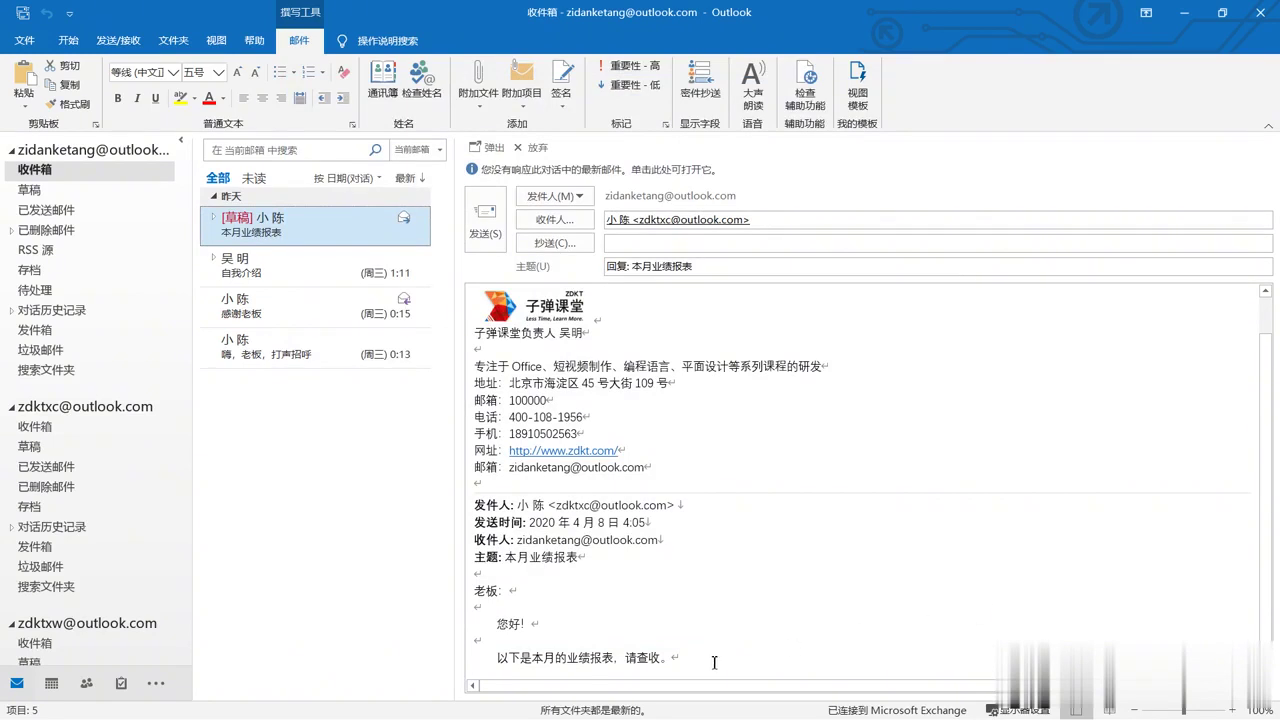
Enter the test text 邮件默认样式设置 at the start of the reply body, and discard the reply draft
{"action": "left_click_drag", "start_coordinate": [714, 662], "coordinate": [474, 590]}
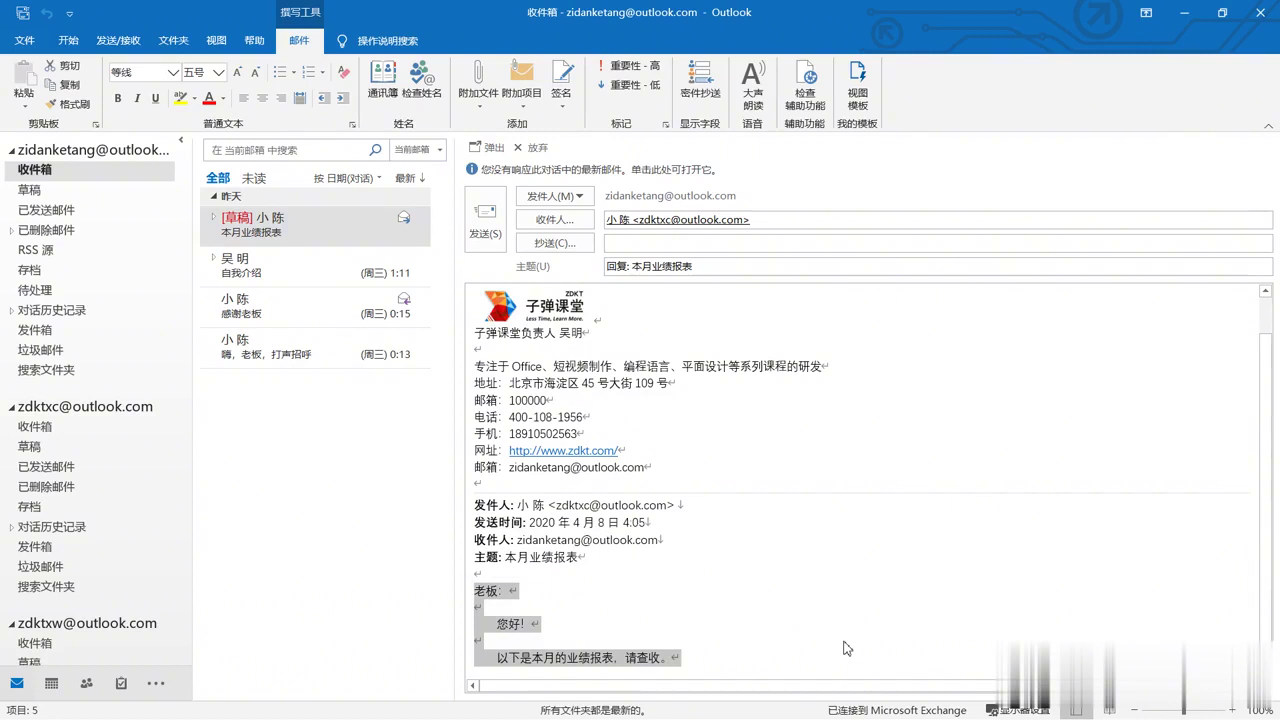
{"action": "left_click", "coordinate": [798, 614]}
{"action": "scroll", "coordinate": [600, 380], "scroll_direction": "up", "scroll_amount": 1}
{"action": "left_click", "coordinate": [546, 305]}
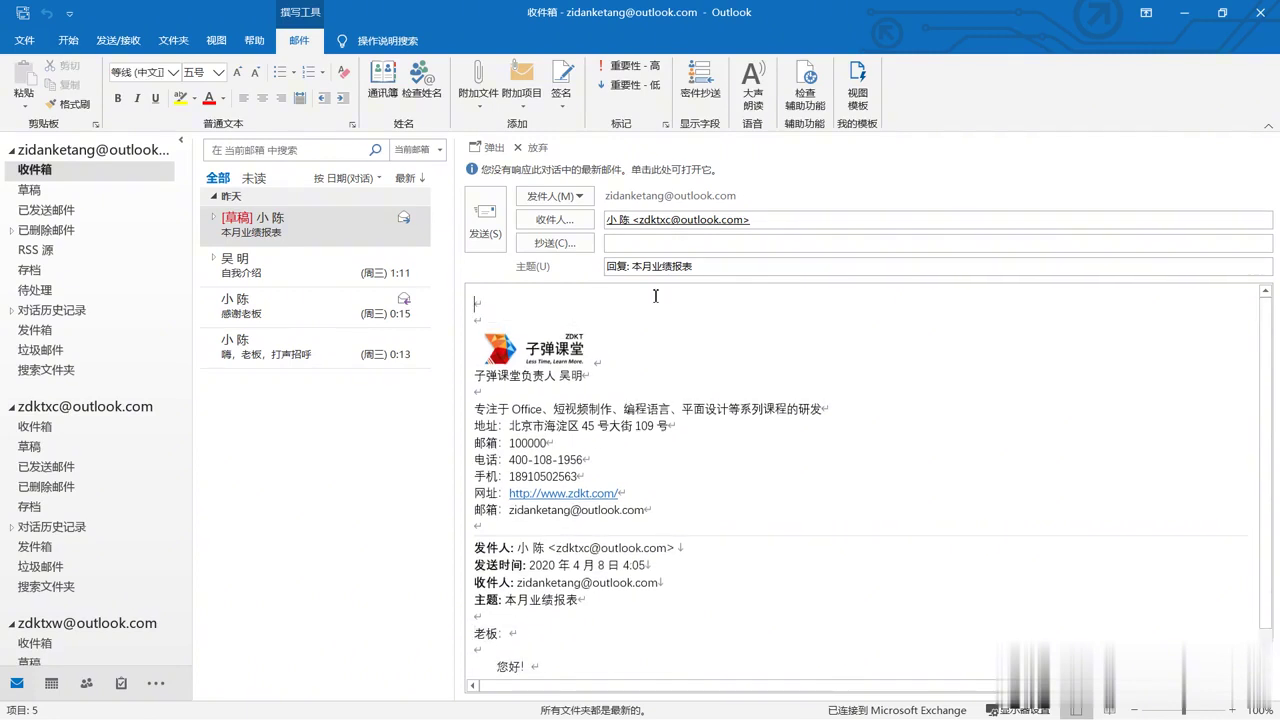
{"action": "type", "text": "y"}
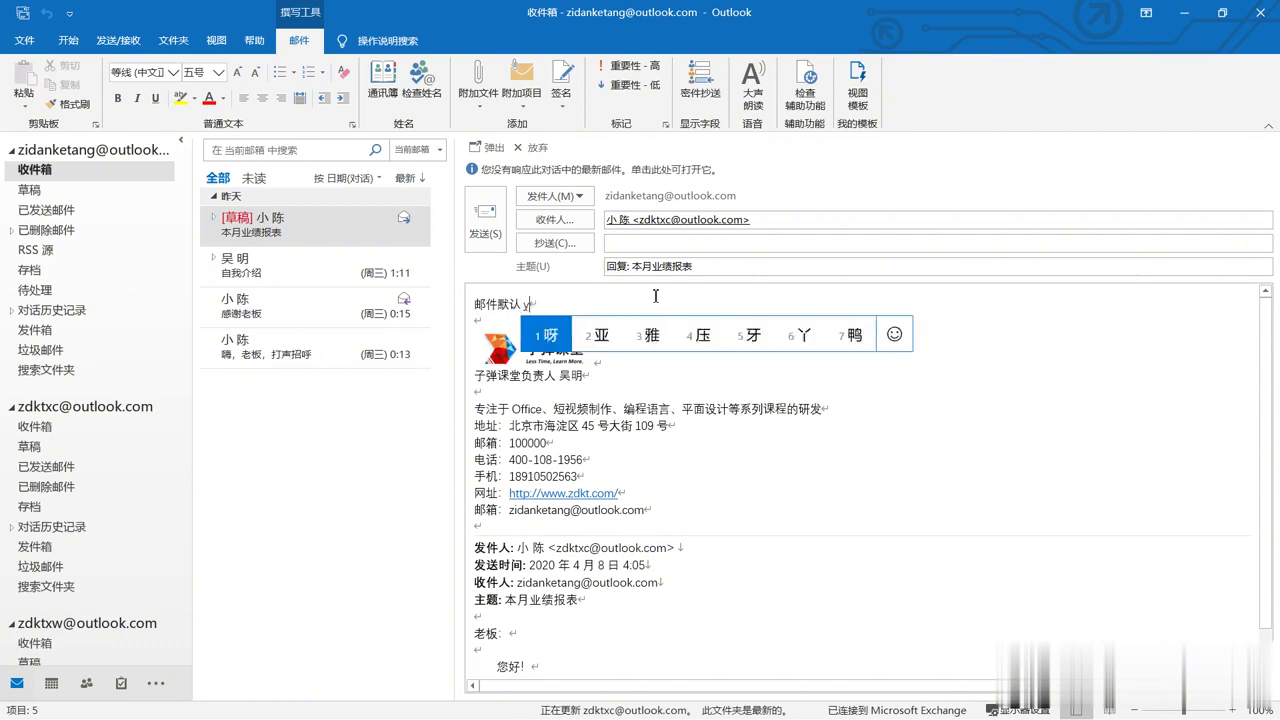
{"action": "type", "text": "oujian moren yangshi shezhi"}
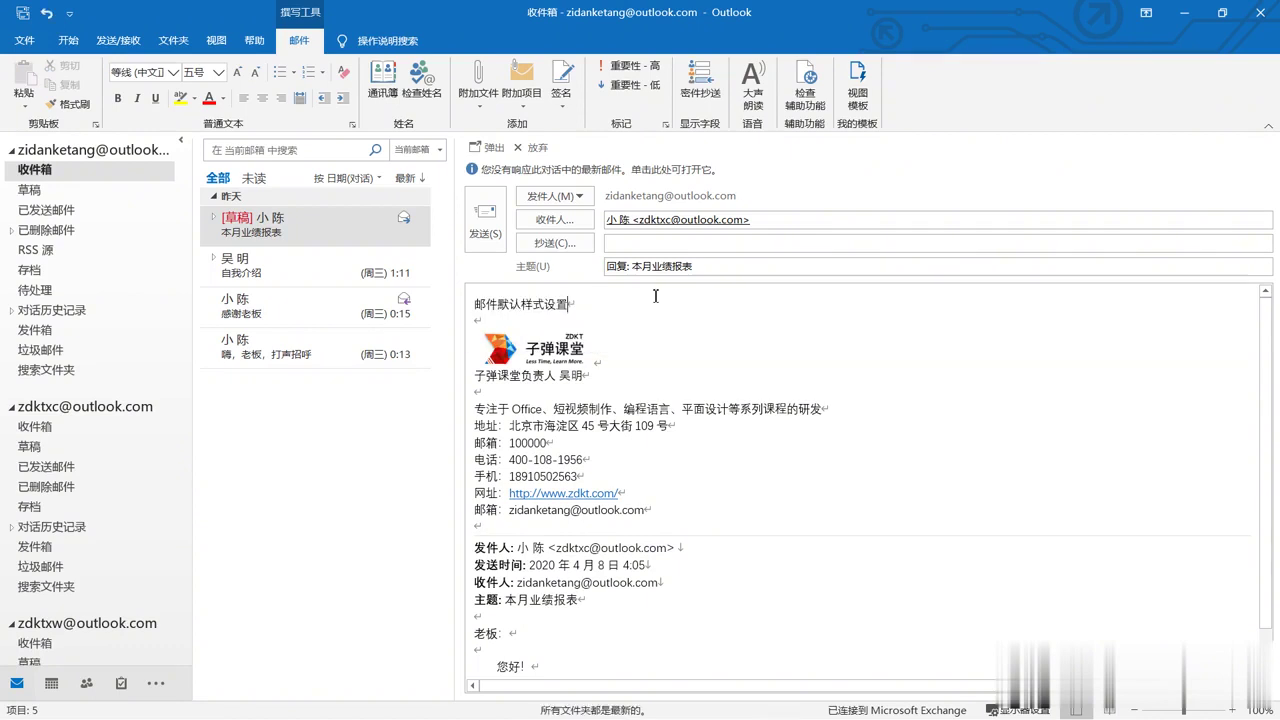
{"action": "left_click_drag", "start_coordinate": [622, 306], "coordinate": [466, 308]}
{"action": "left_click", "coordinate": [589, 303]}
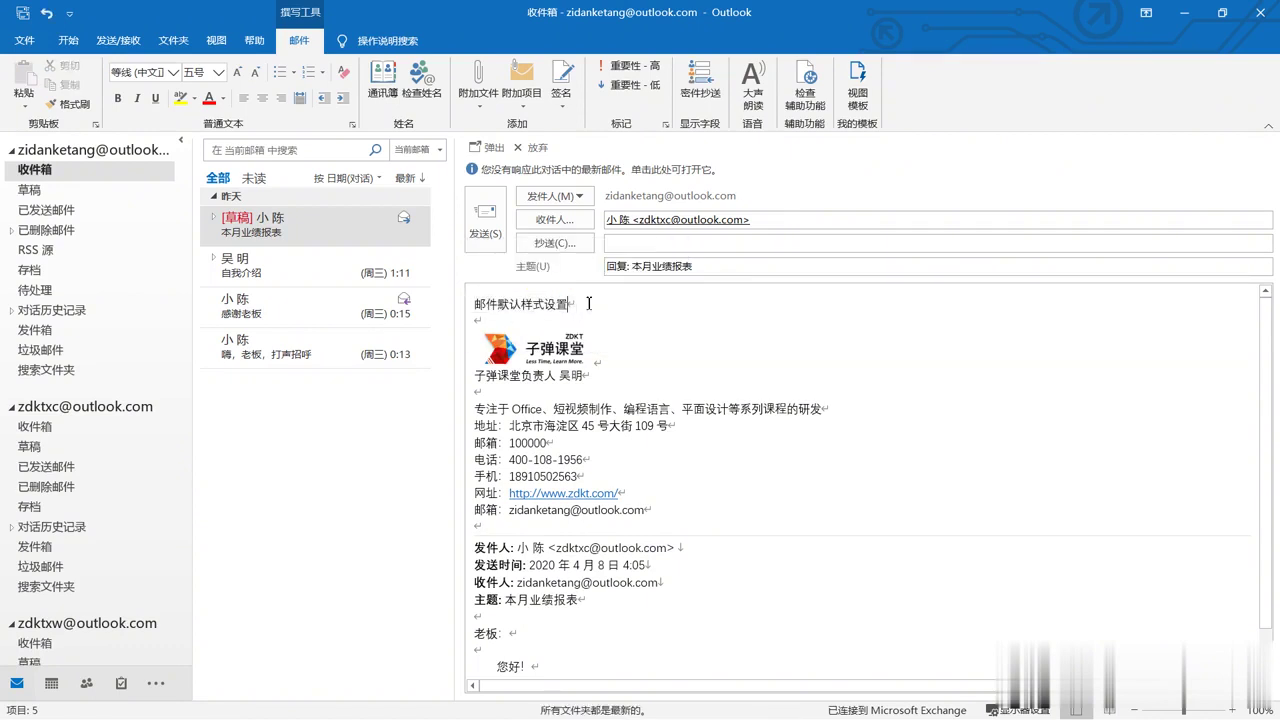
{"action": "left_click", "coordinate": [532, 147]}
Create a new email and write 邮件默认样式设置 above the signature in its body
{"action": "left_click", "coordinate": [27, 85]}
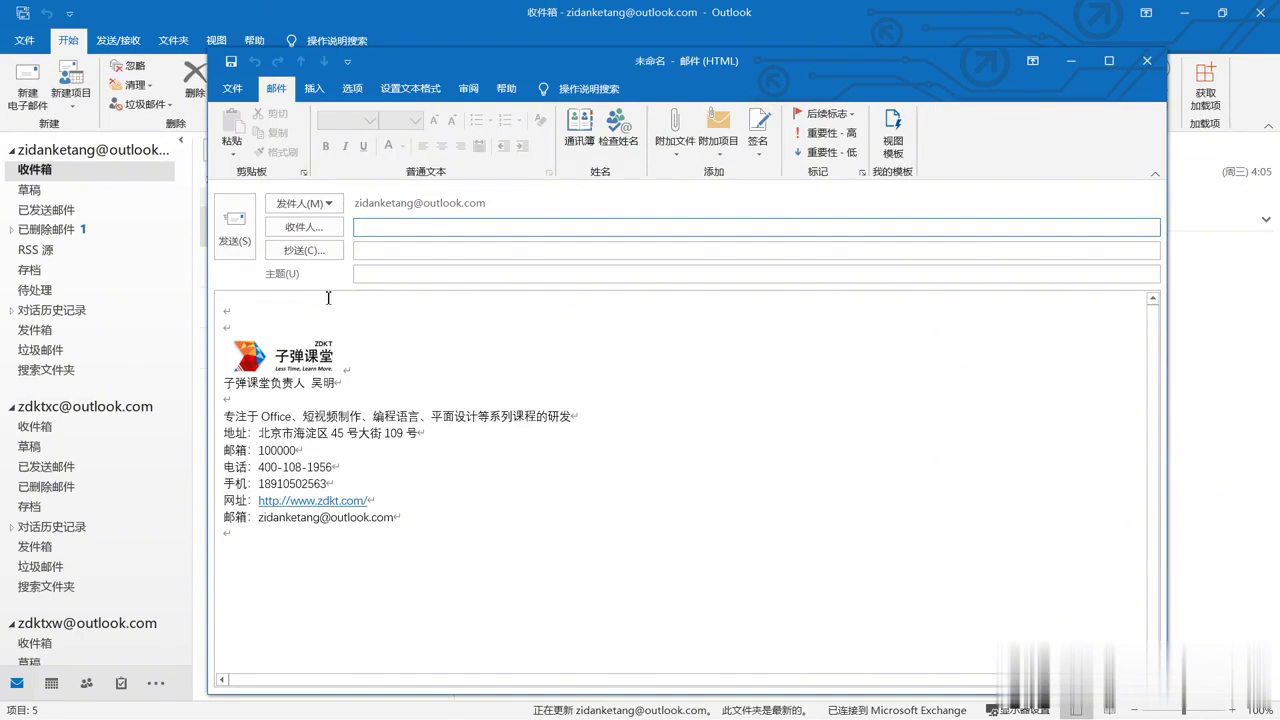
{"action": "left_click", "coordinate": [383, 303]}
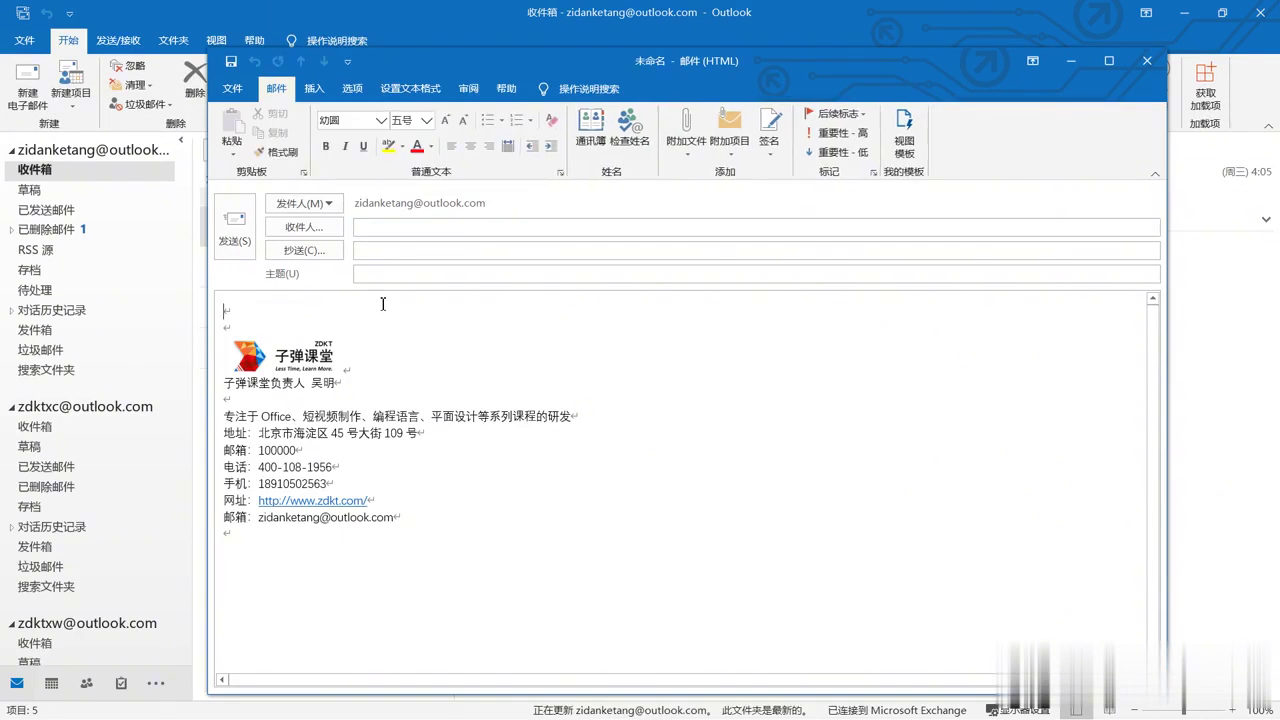
{"action": "type", "text": "youjian"}
{"action": "key", "text": "space"}
{"action": "type", "text": "moren"}
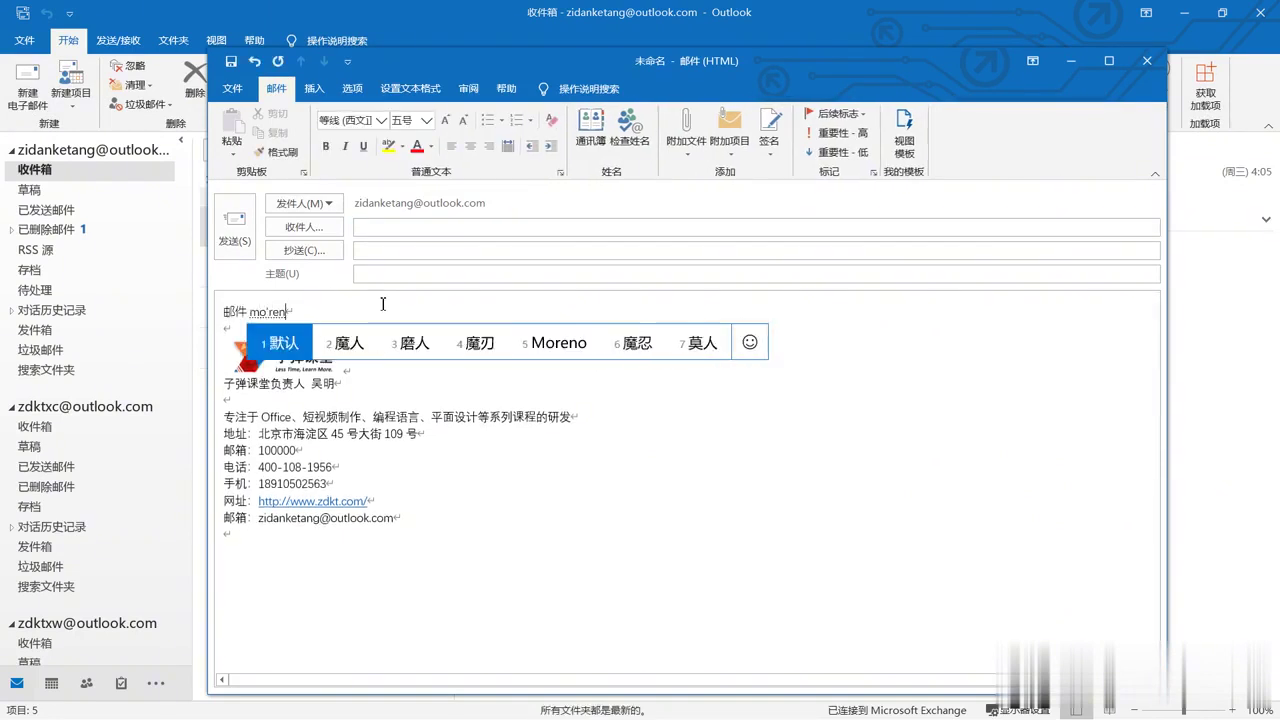
{"action": "key", "text": "space"}
{"action": "type", "text": "yangshi"}
{"action": "key", "text": "space"}
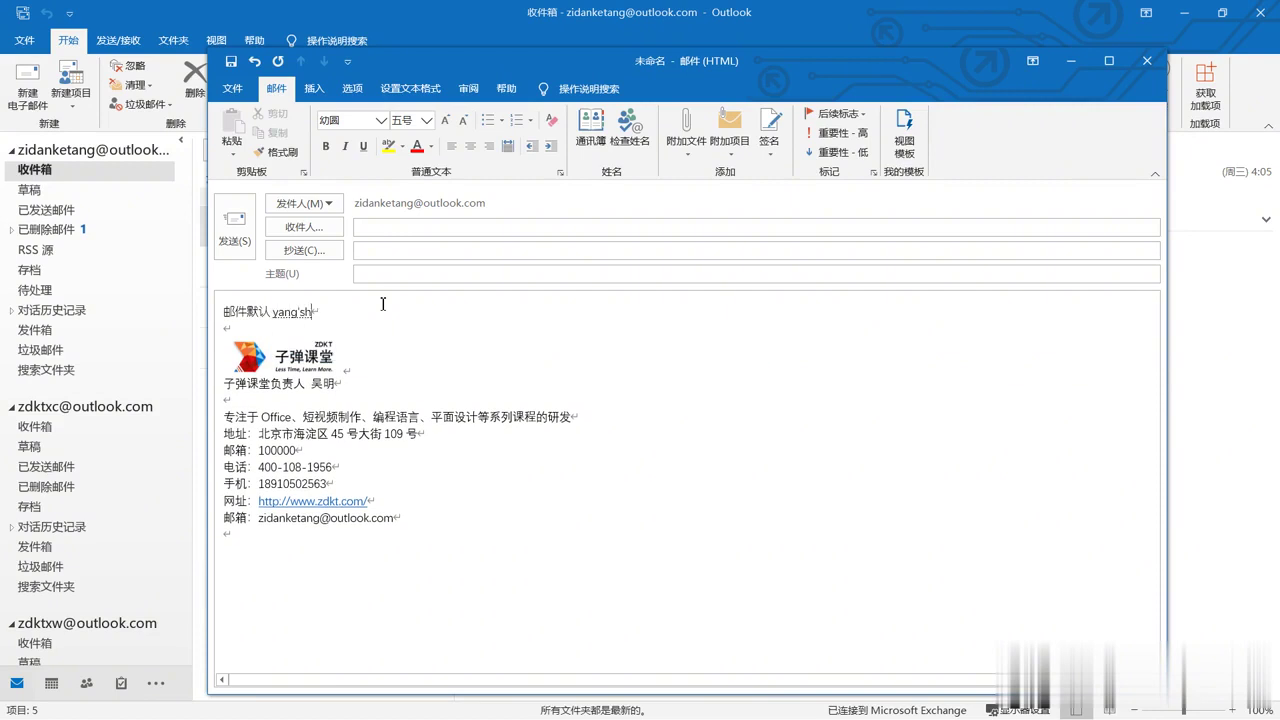
{"action": "type", "text": "shezhi"}
{"action": "key", "text": "space"}
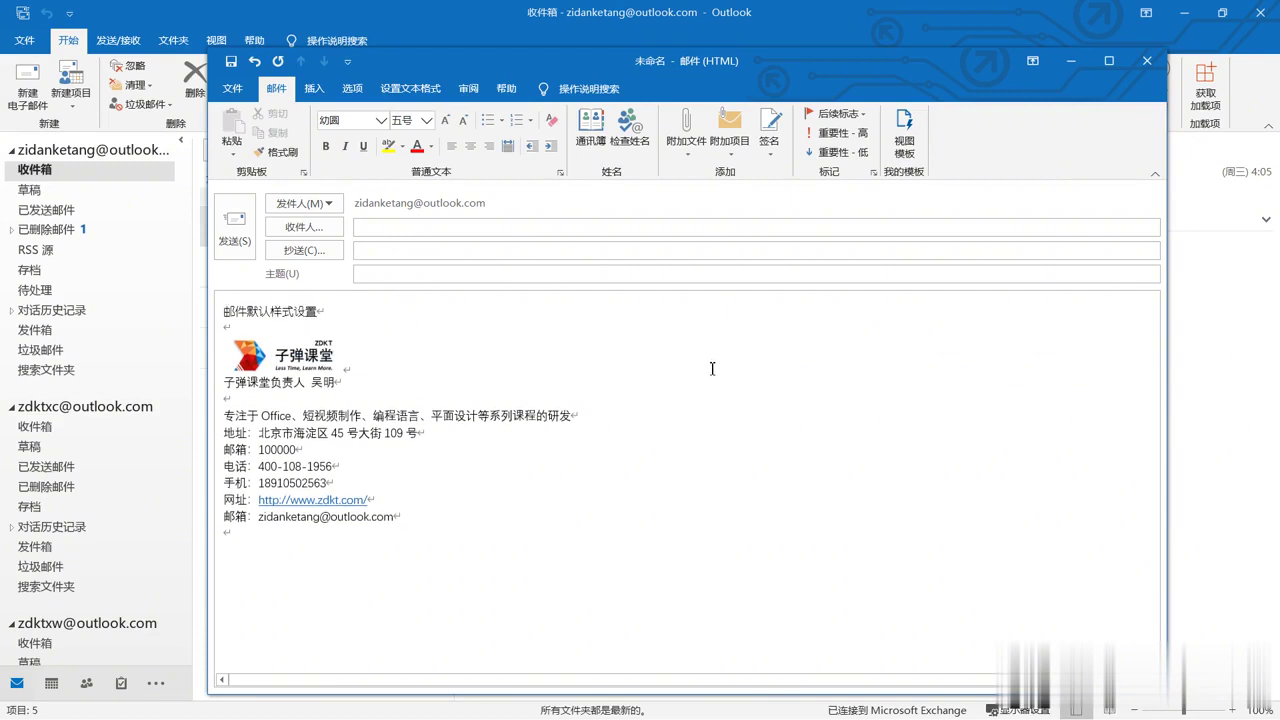
Check which font the test text in the new email uses, and close the message
{"action": "left_click_drag", "start_coordinate": [328, 312], "coordinate": [222, 312]}
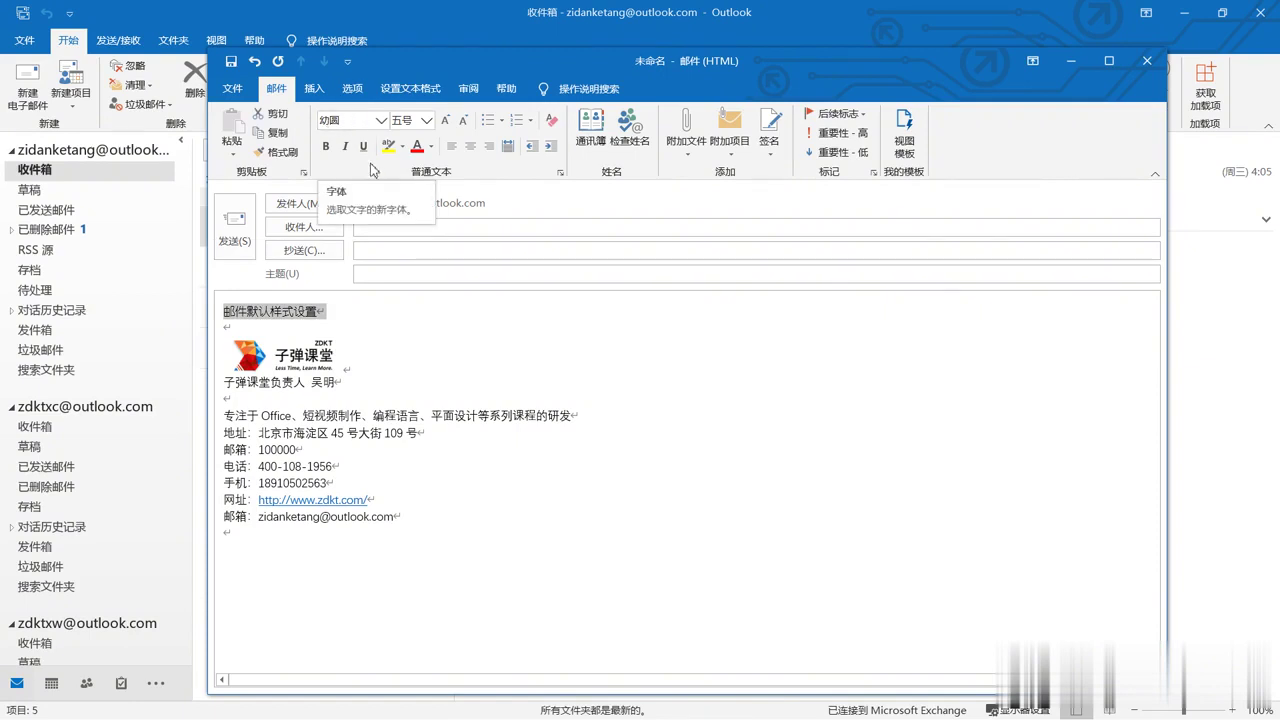
{"action": "key", "text": "Right"}
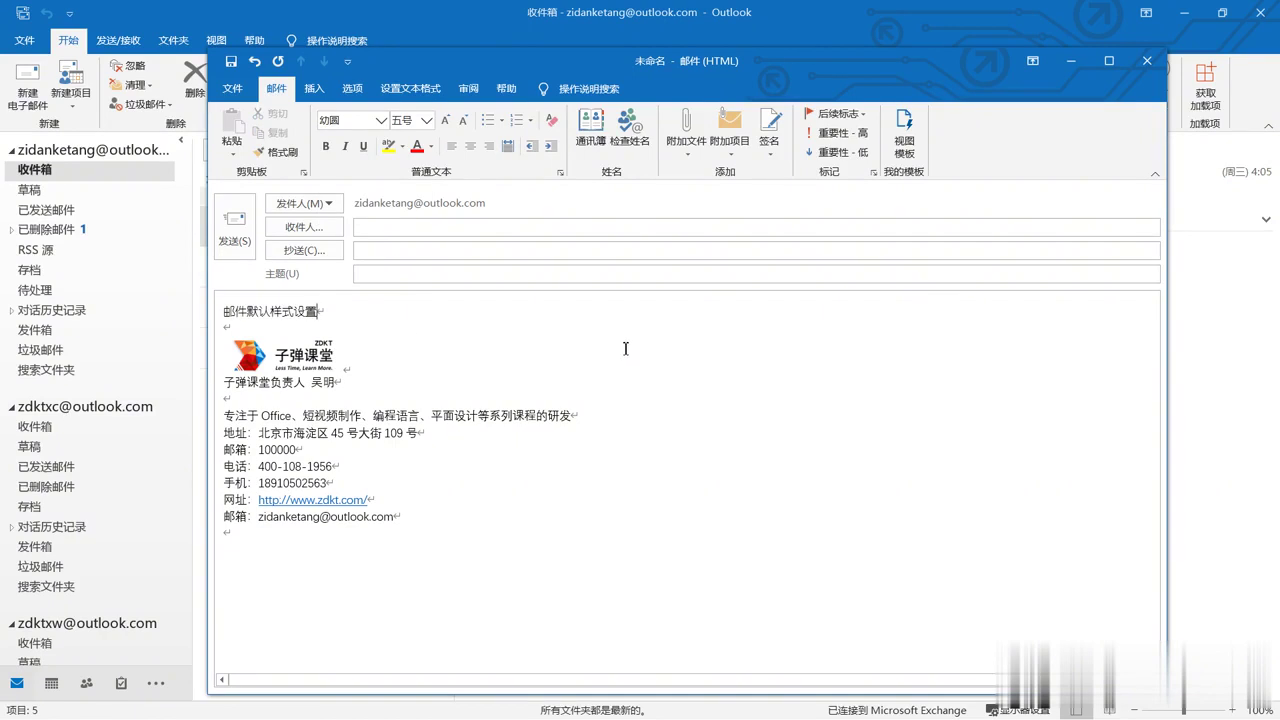
{"action": "left_click", "coordinate": [1147, 60]}
{"action": "left_click", "coordinate": [645, 415]}
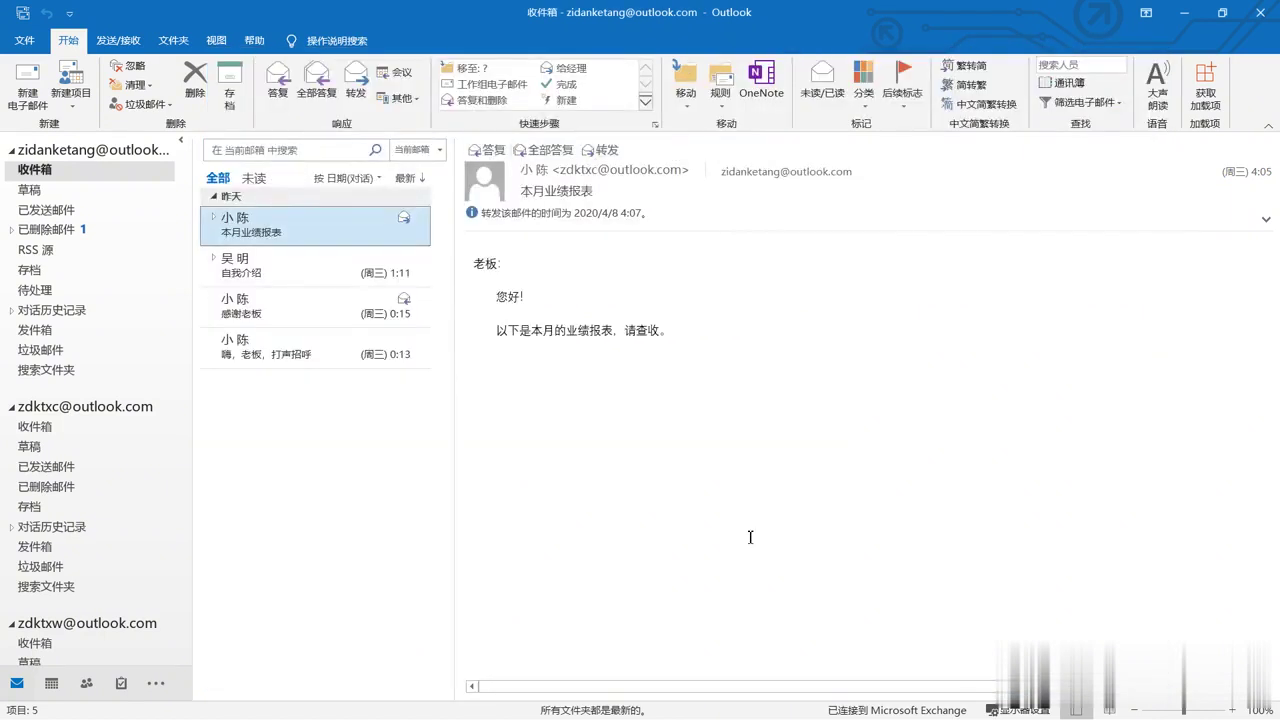
Open the font settings for replied and forwarded messages in the mail options' stationery and fonts settings
{"action": "left_click", "coordinate": [28, 41]}
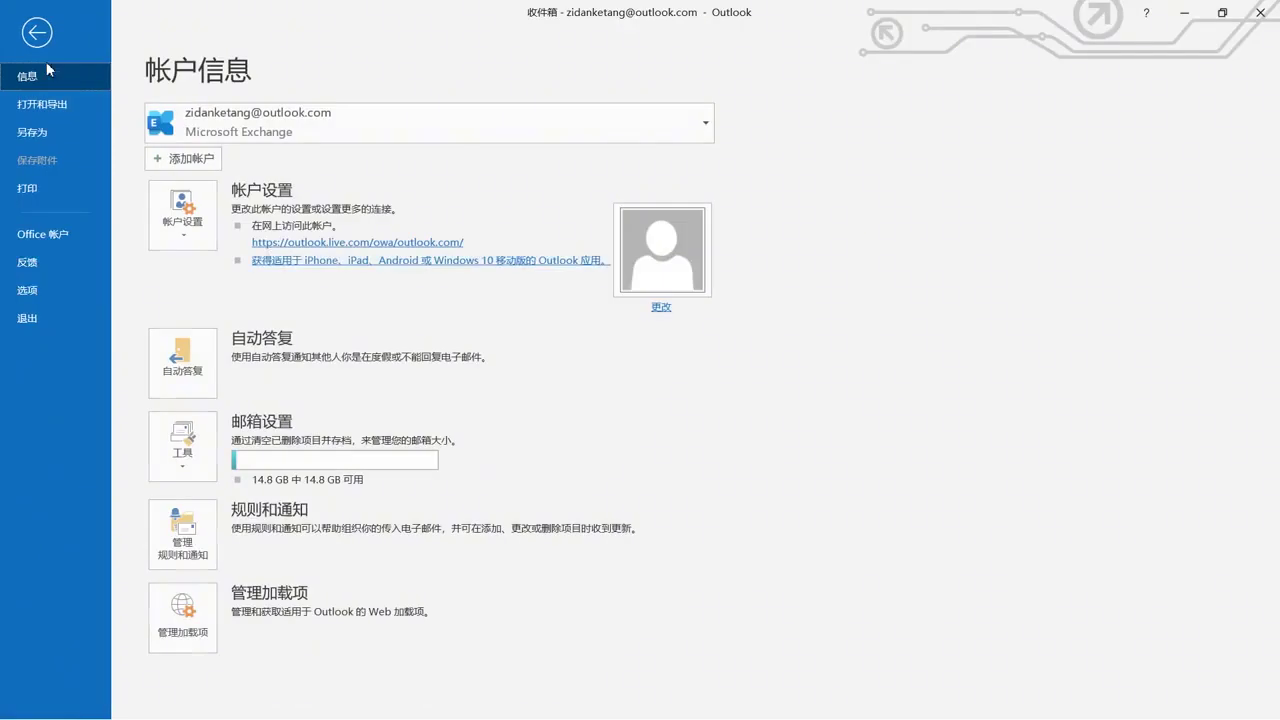
{"action": "left_click", "coordinate": [46, 289]}
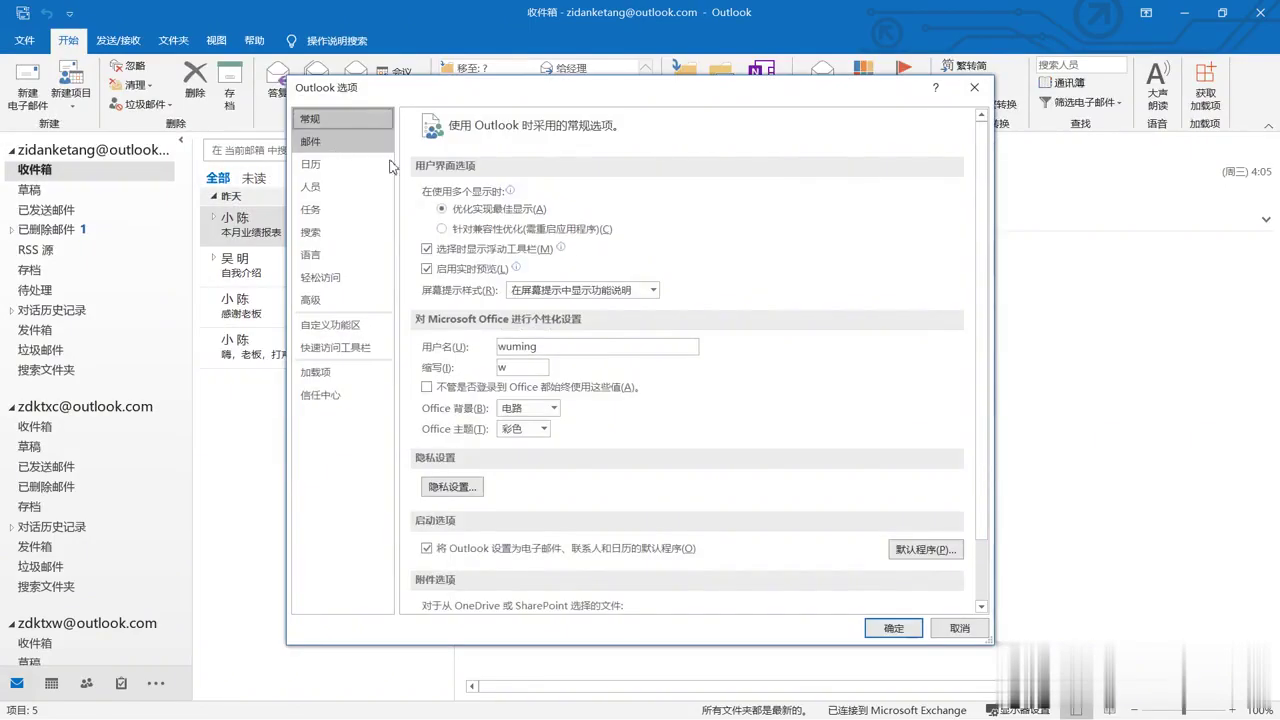
{"action": "left_click", "coordinate": [340, 142]}
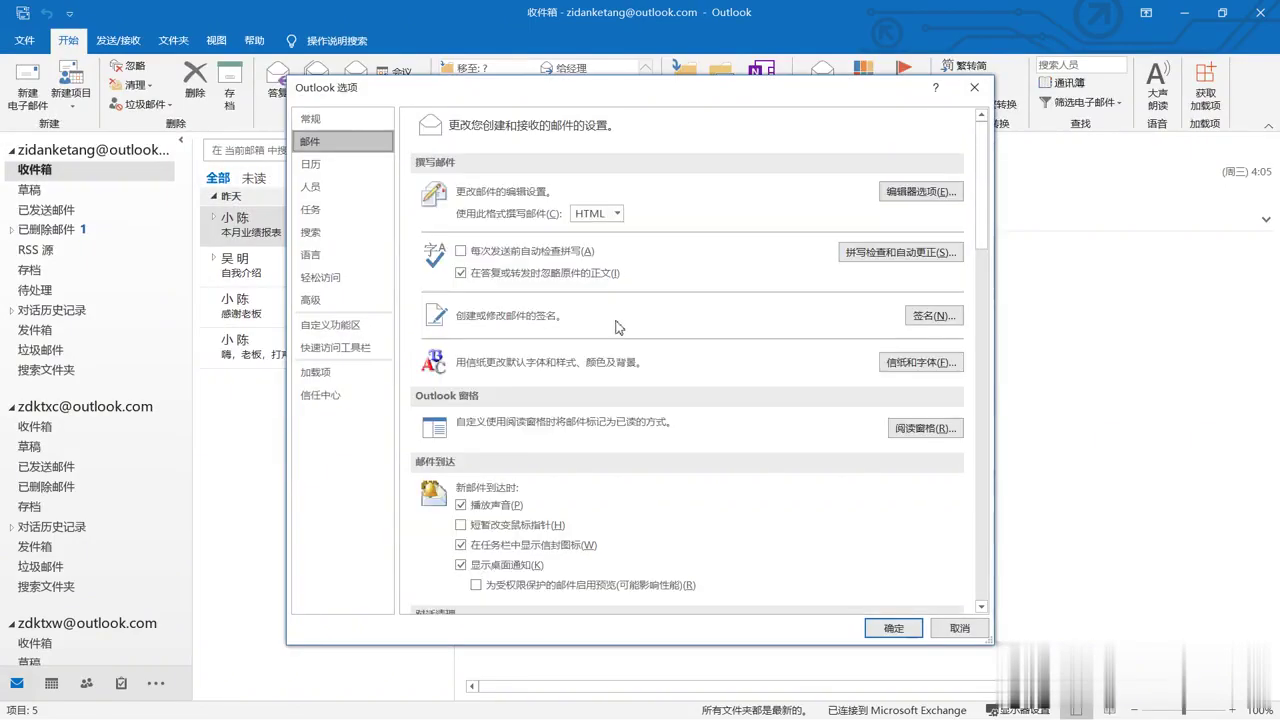
{"action": "left_click", "coordinate": [900, 366]}
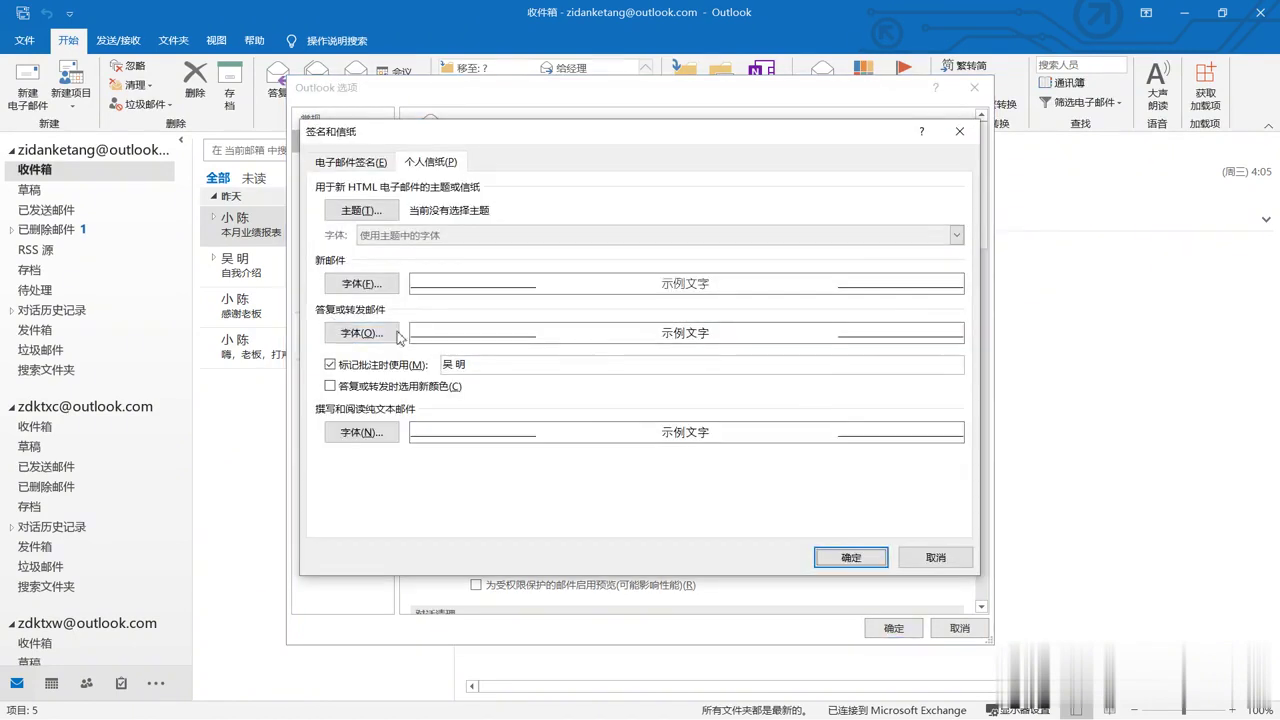
{"action": "left_click", "coordinate": [378, 338]}
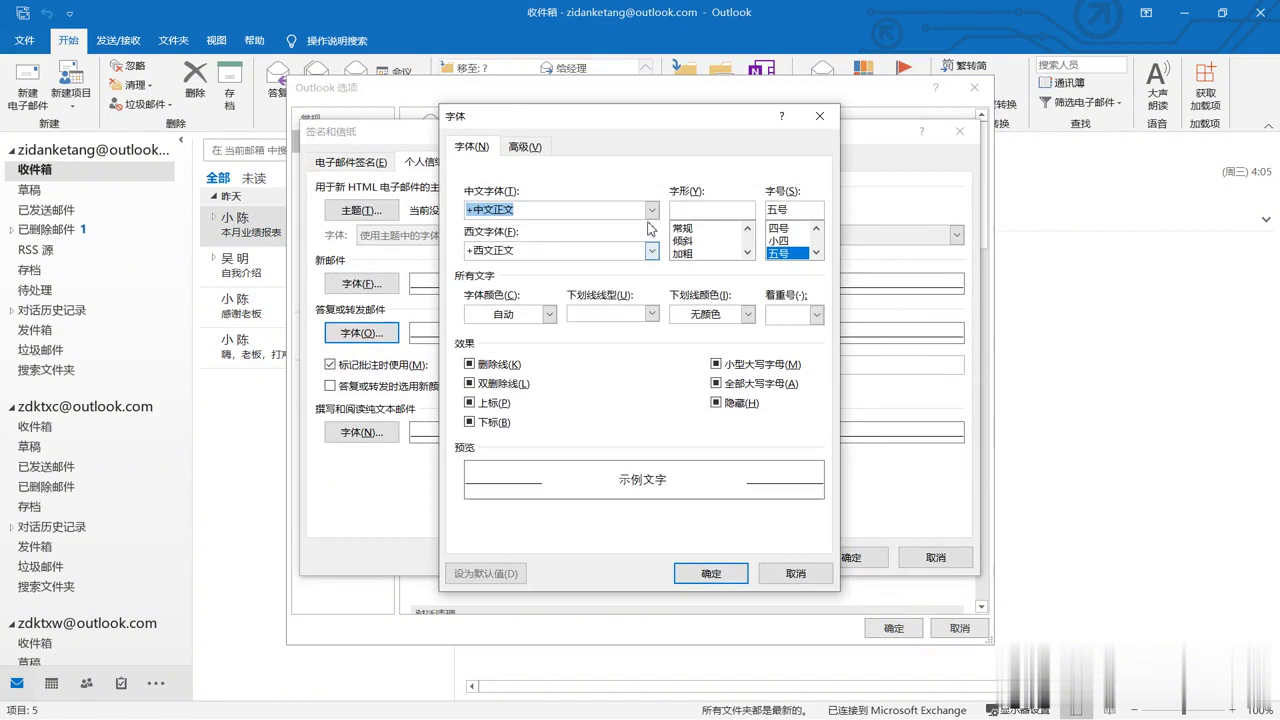
Set the Chinese font for replied and forwarded messages to 黑体
{"action": "left_click", "coordinate": [651, 210]}
{"action": "scroll", "coordinate": [656, 261], "scroll_direction": "down", "scroll_amount": 10}
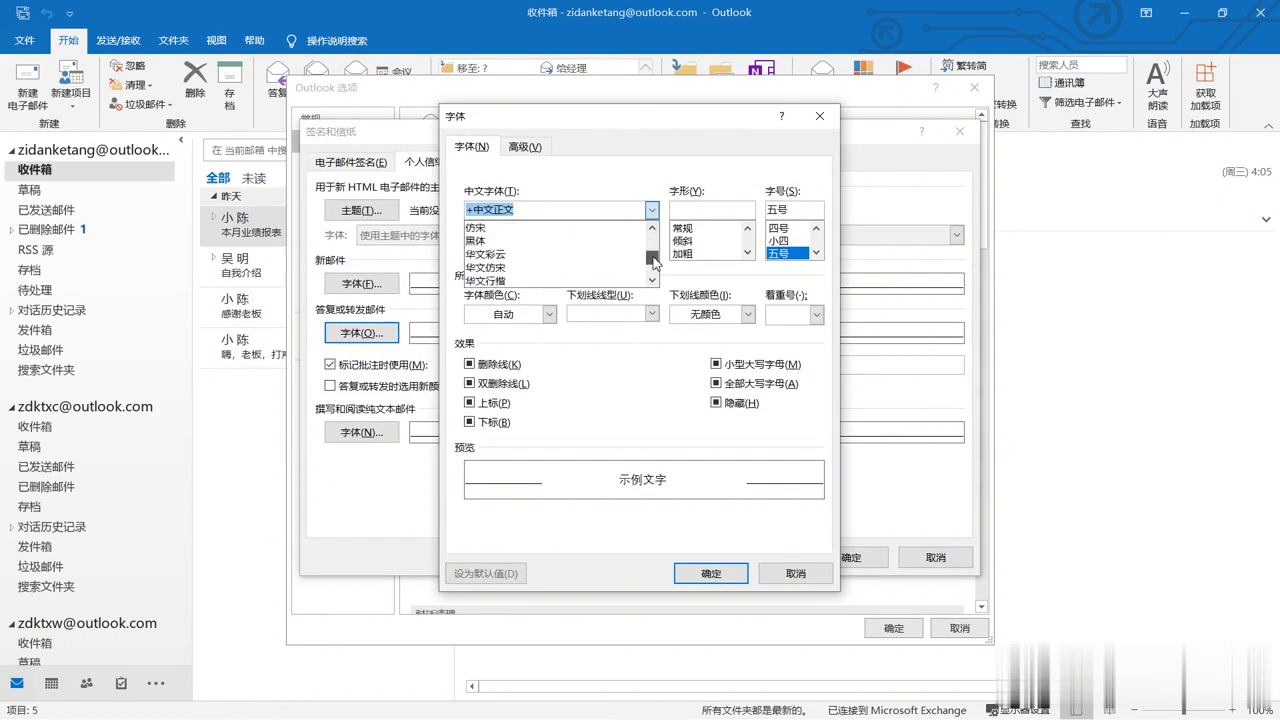
{"action": "scroll", "coordinate": [655, 262], "scroll_direction": "down", "scroll_amount": 2}
{"action": "scroll", "coordinate": [654, 266], "scroll_direction": "down", "scroll_amount": 2}
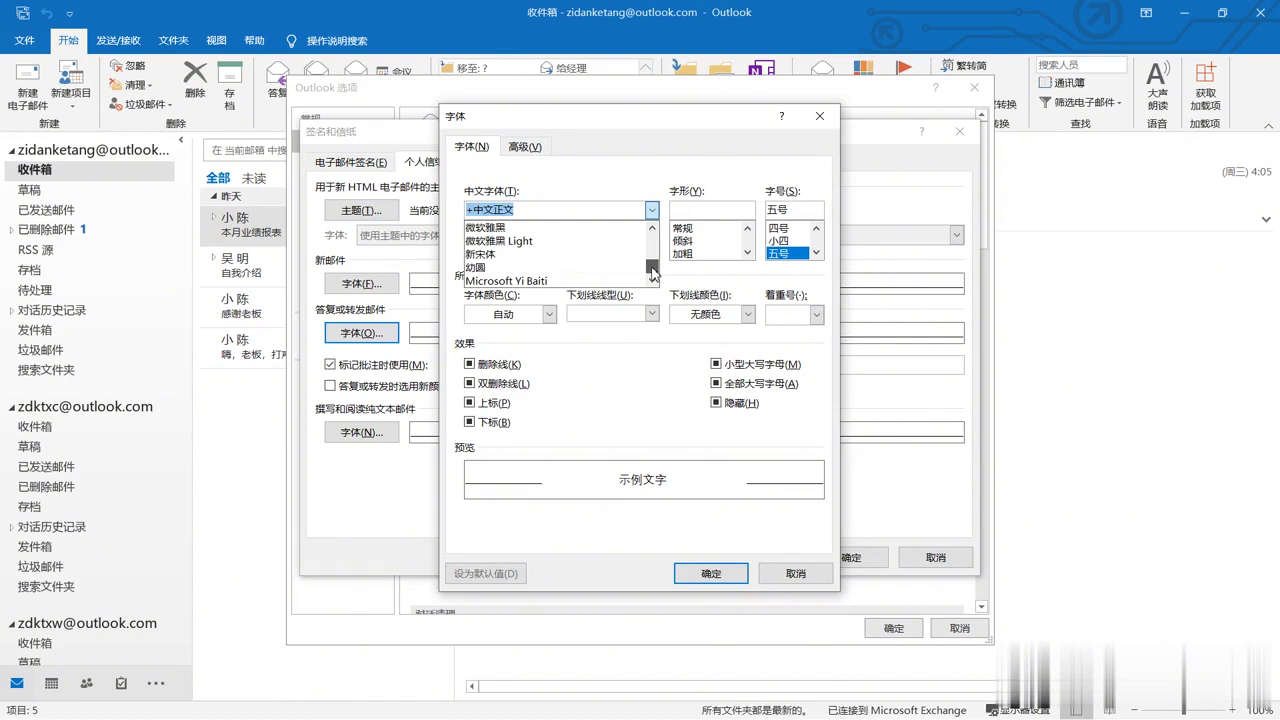
{"action": "scroll", "coordinate": [653, 270], "scroll_direction": "up", "scroll_amount": 2}
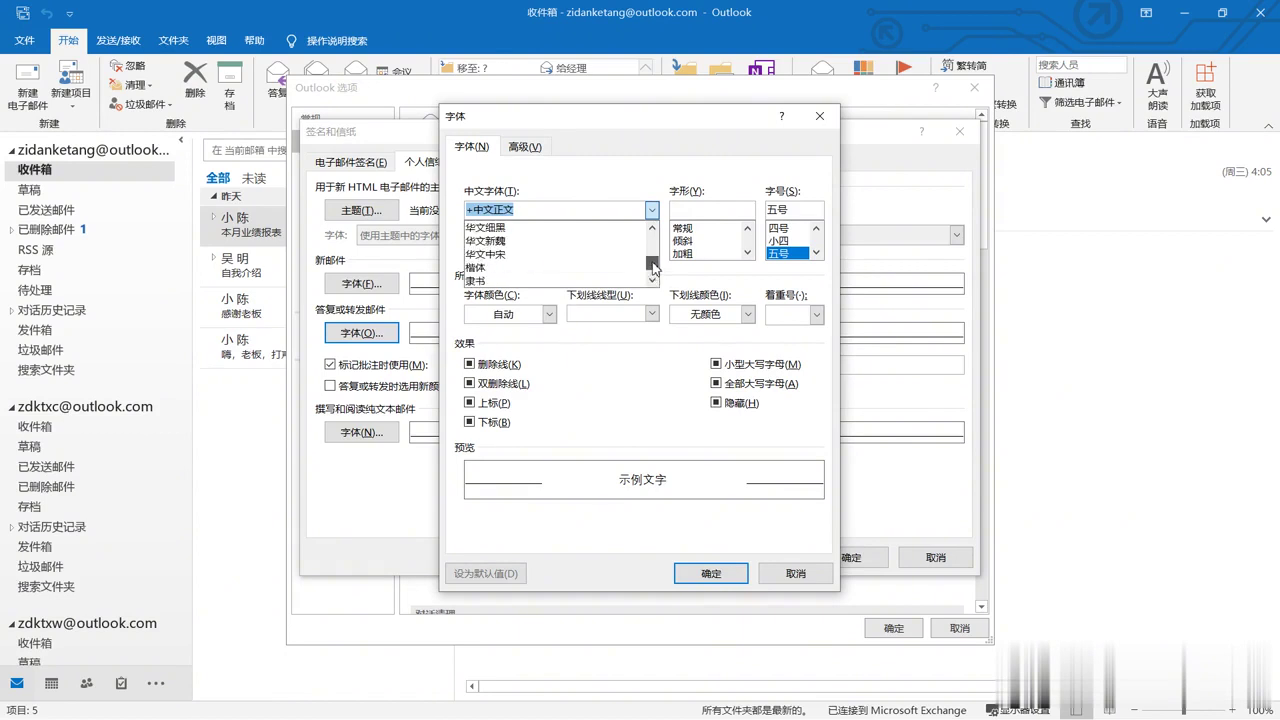
{"action": "scroll", "coordinate": [653, 266], "scroll_direction": "up", "scroll_amount": 4}
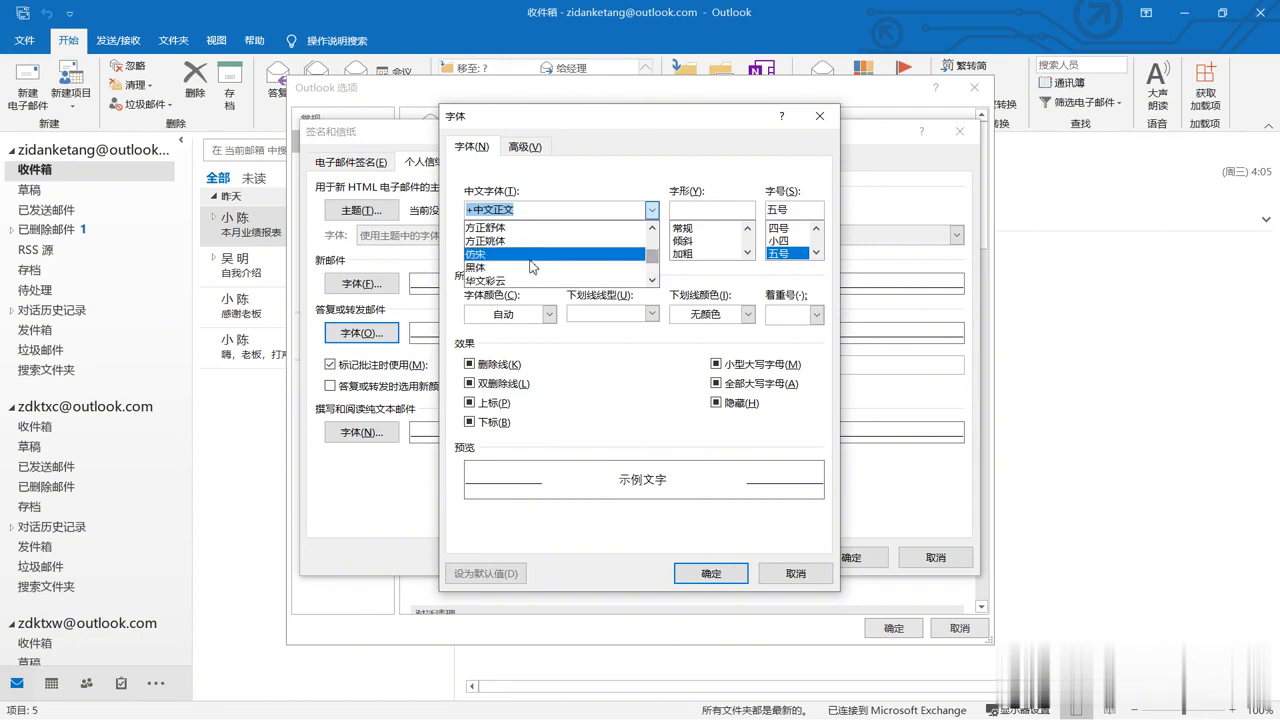
{"action": "left_click", "coordinate": [496, 268]}
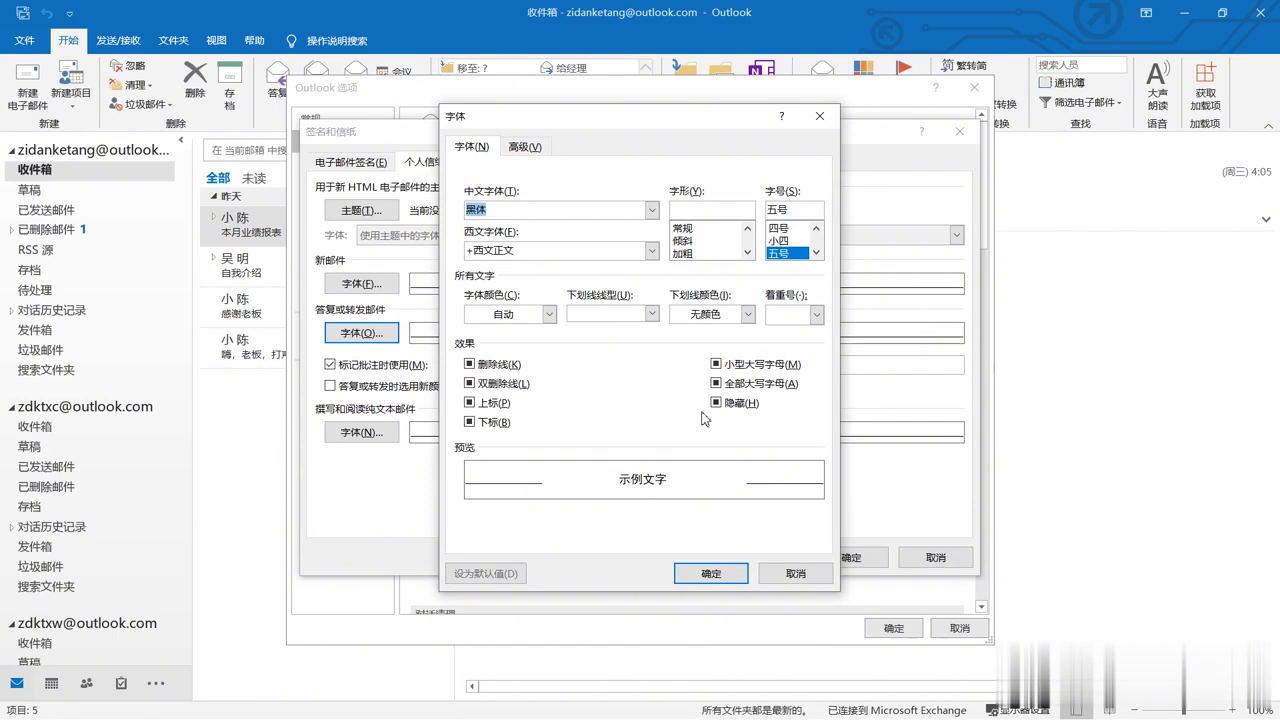
Set the reply and forward font's style to 倾斜, its size to 四号 and its colour to the theme green
{"action": "left_click", "coordinate": [695, 240]}
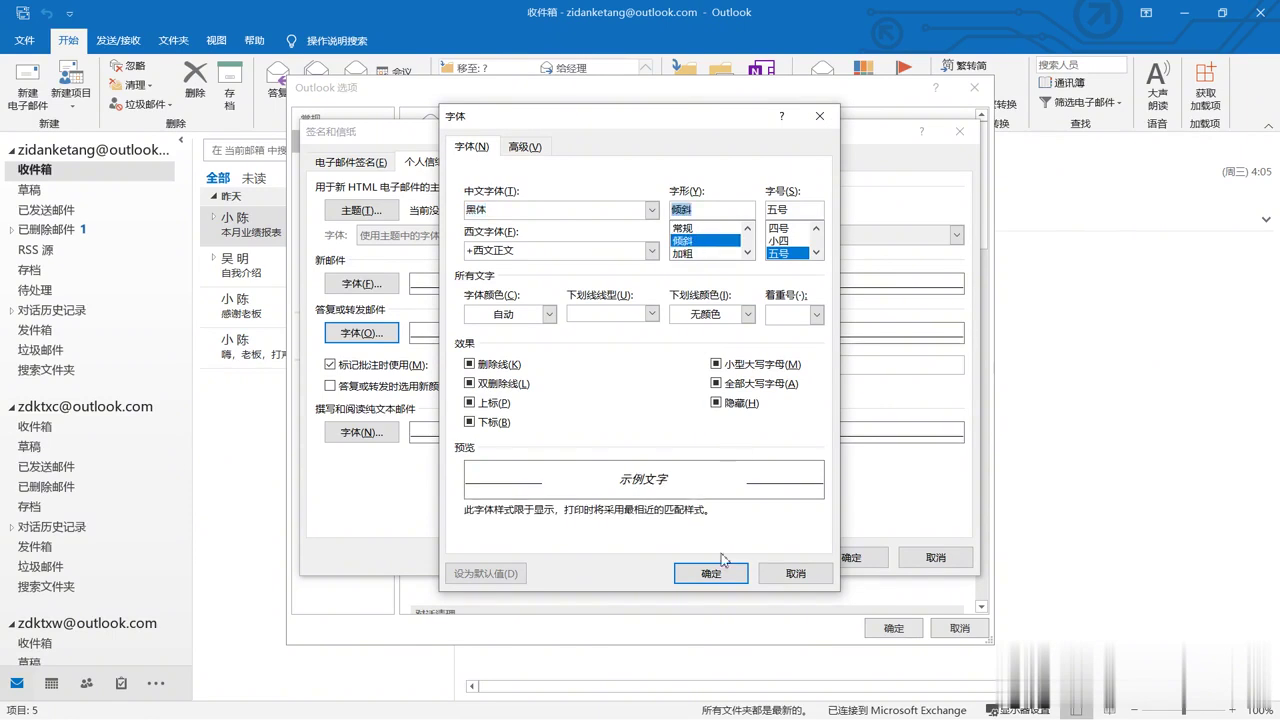
{"action": "left_click", "coordinate": [785, 228]}
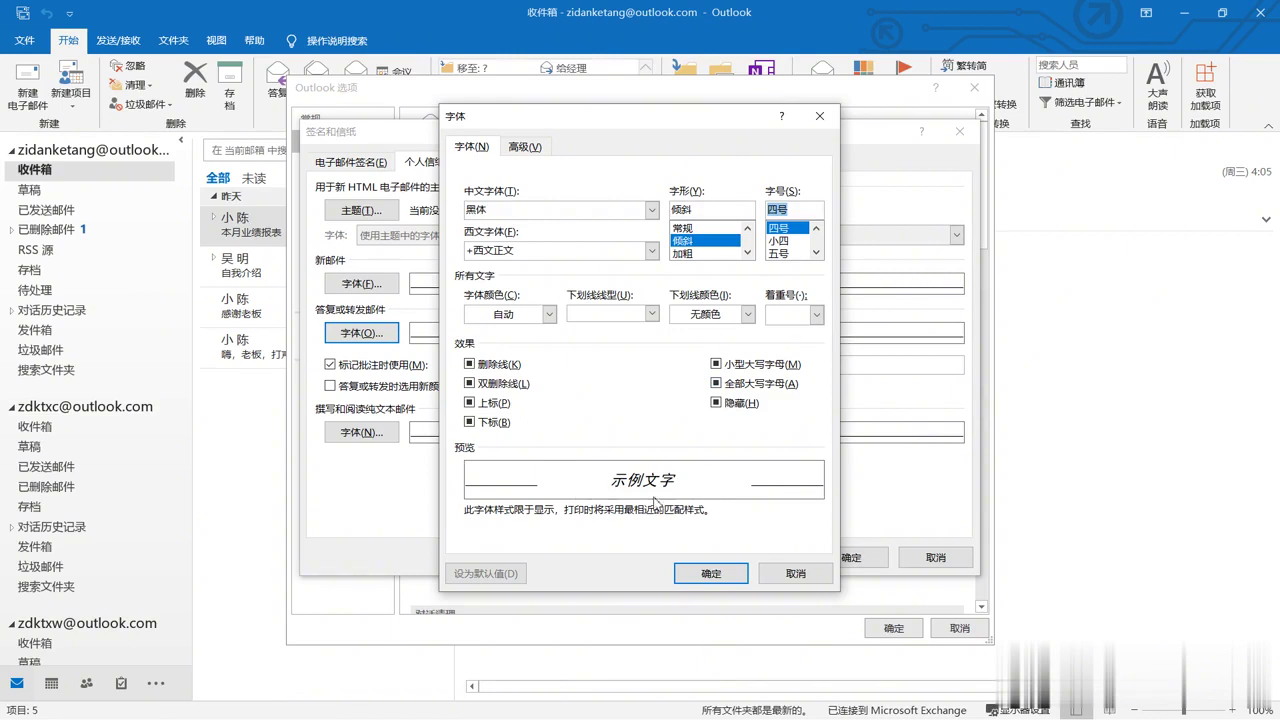
{"action": "left_click", "coordinate": [548, 316]}
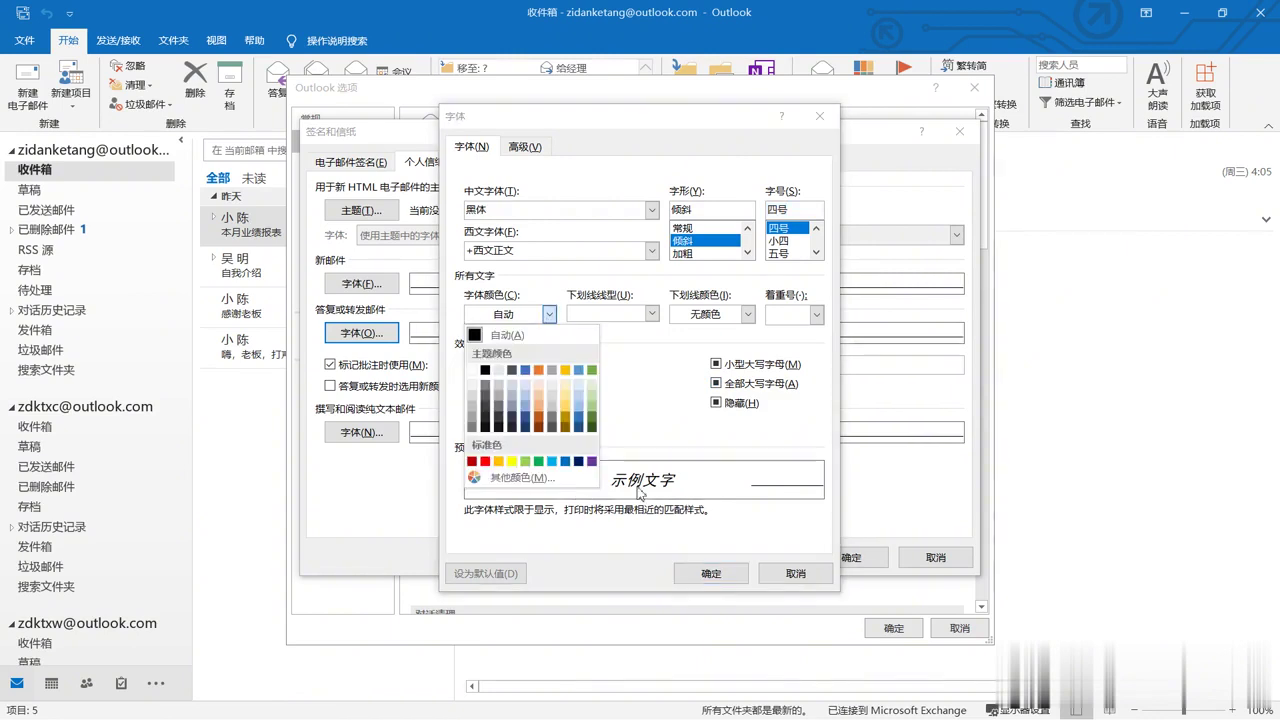
{"action": "left_click", "coordinate": [592, 370]}
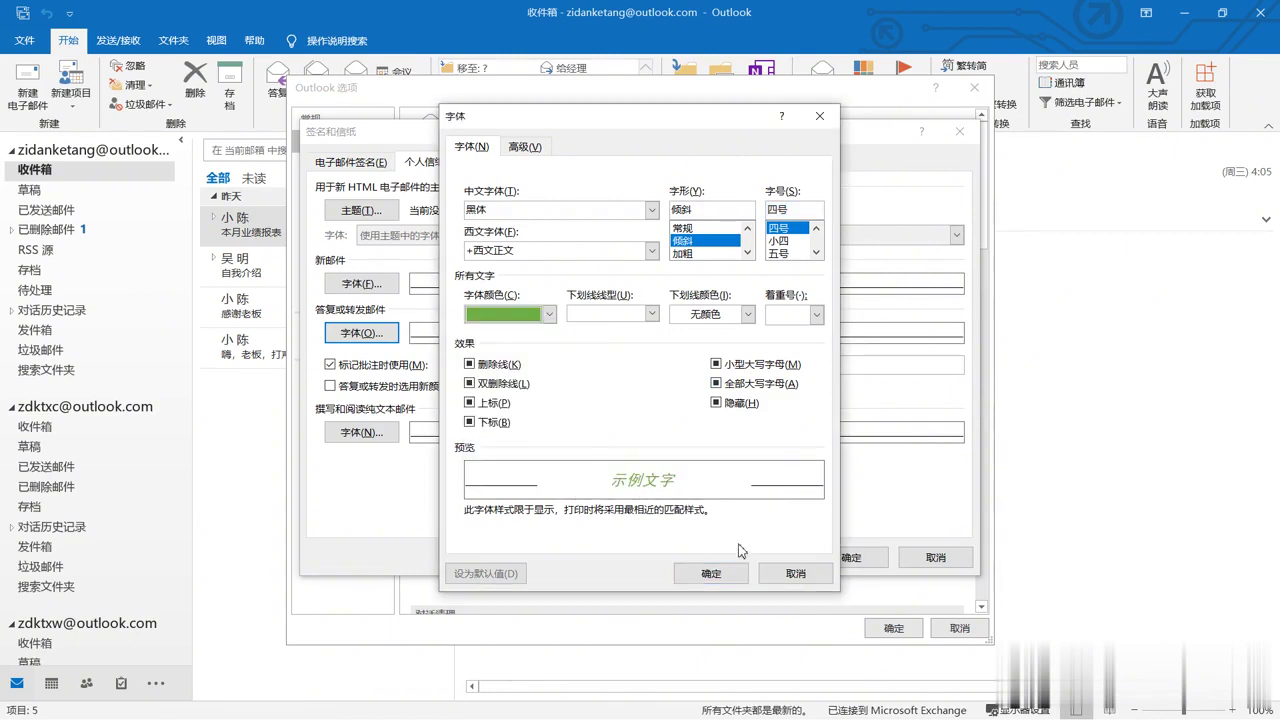
Give the reply and forward font a dashed underline, and confirm the font, stationery and mail options
{"action": "left_click", "coordinate": [651, 313]}
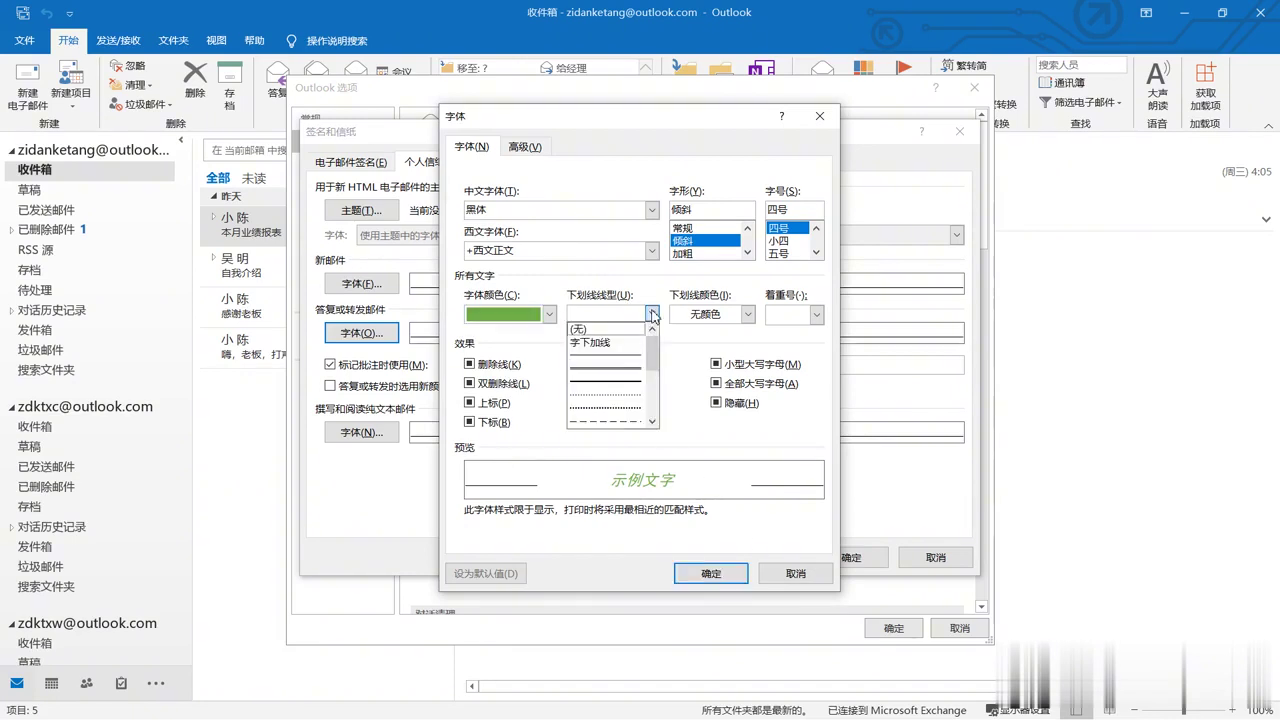
{"action": "left_click", "coordinate": [617, 403]}
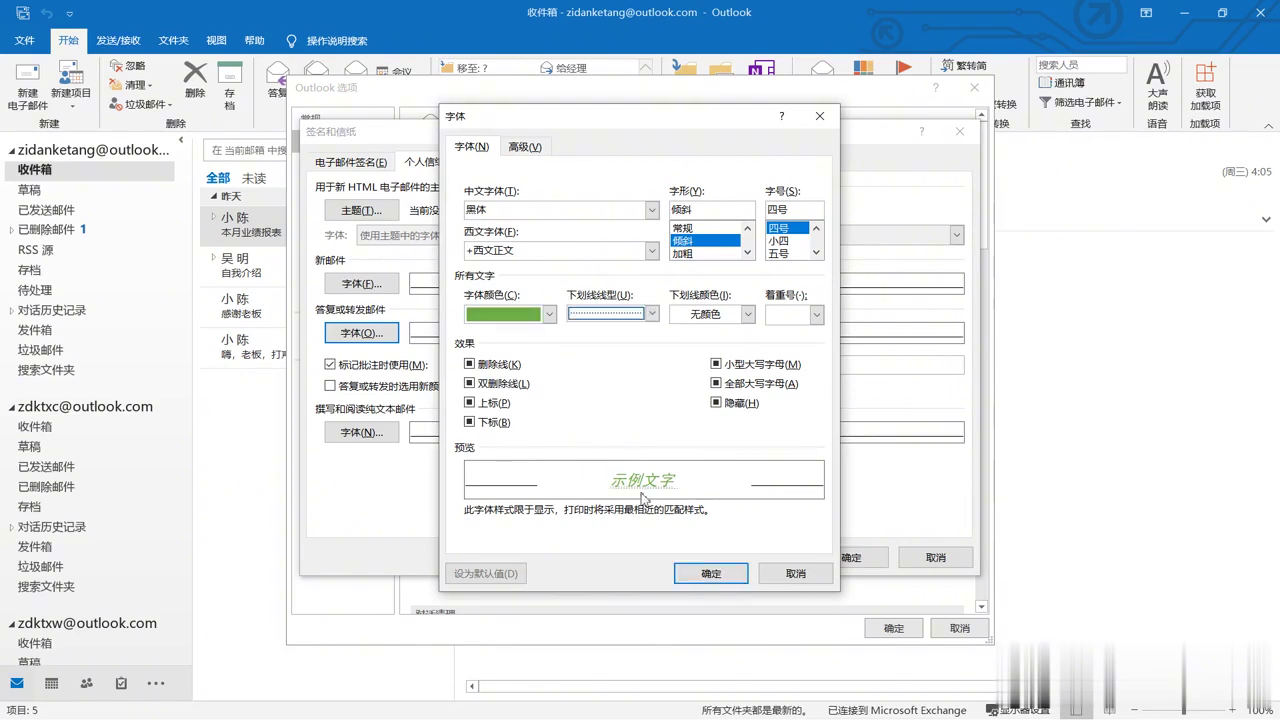
{"action": "left_click", "coordinate": [651, 313]}
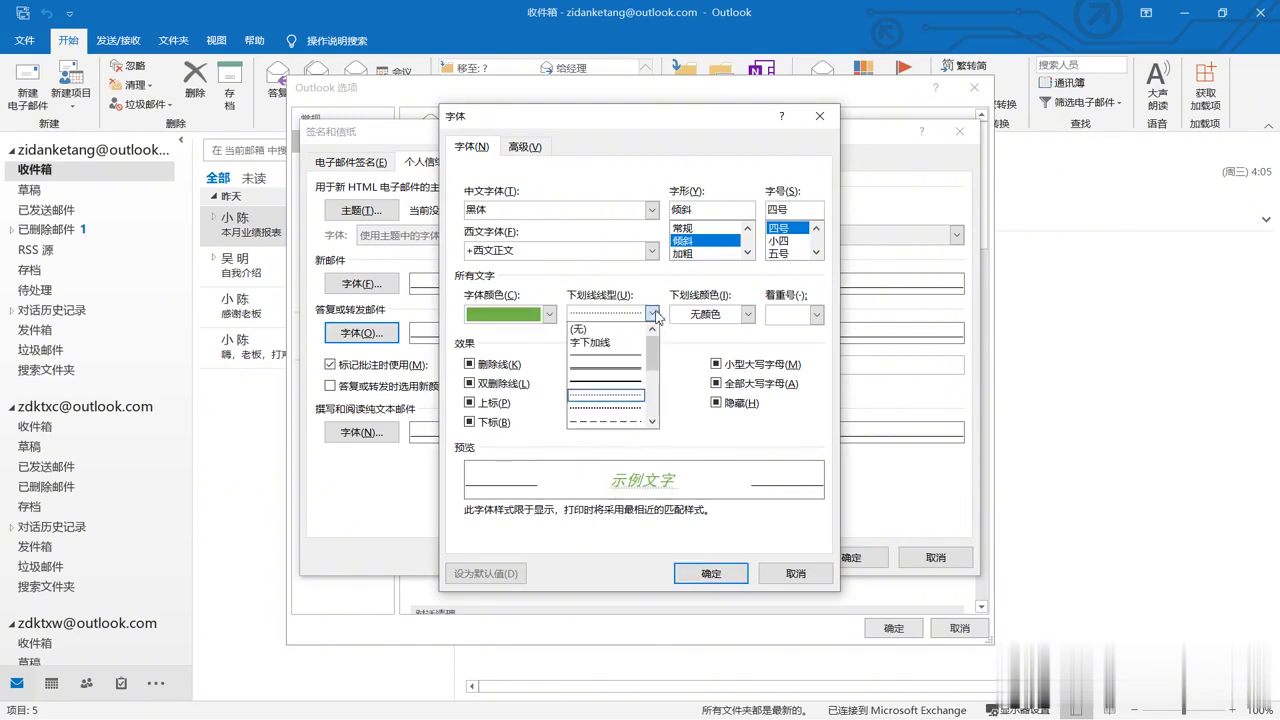
{"action": "left_click", "coordinate": [612, 423]}
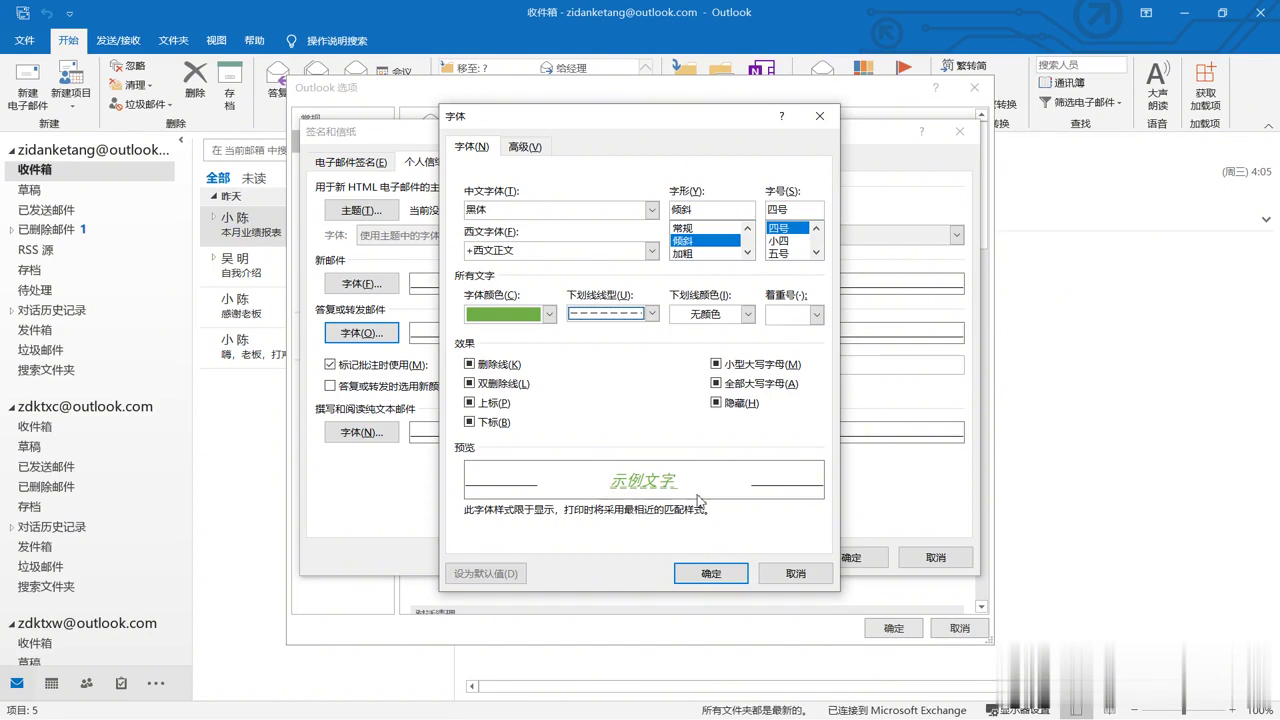
{"action": "left_click", "coordinate": [735, 575]}
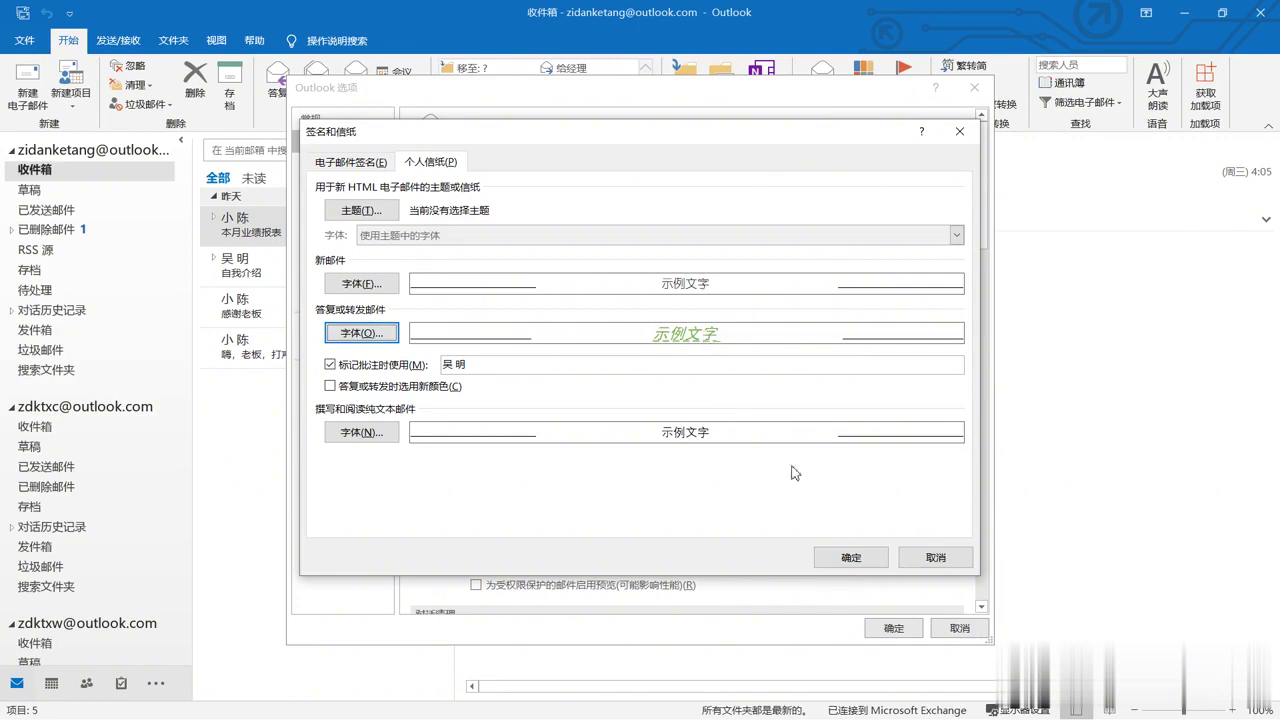
{"action": "left_click", "coordinate": [845, 556]}
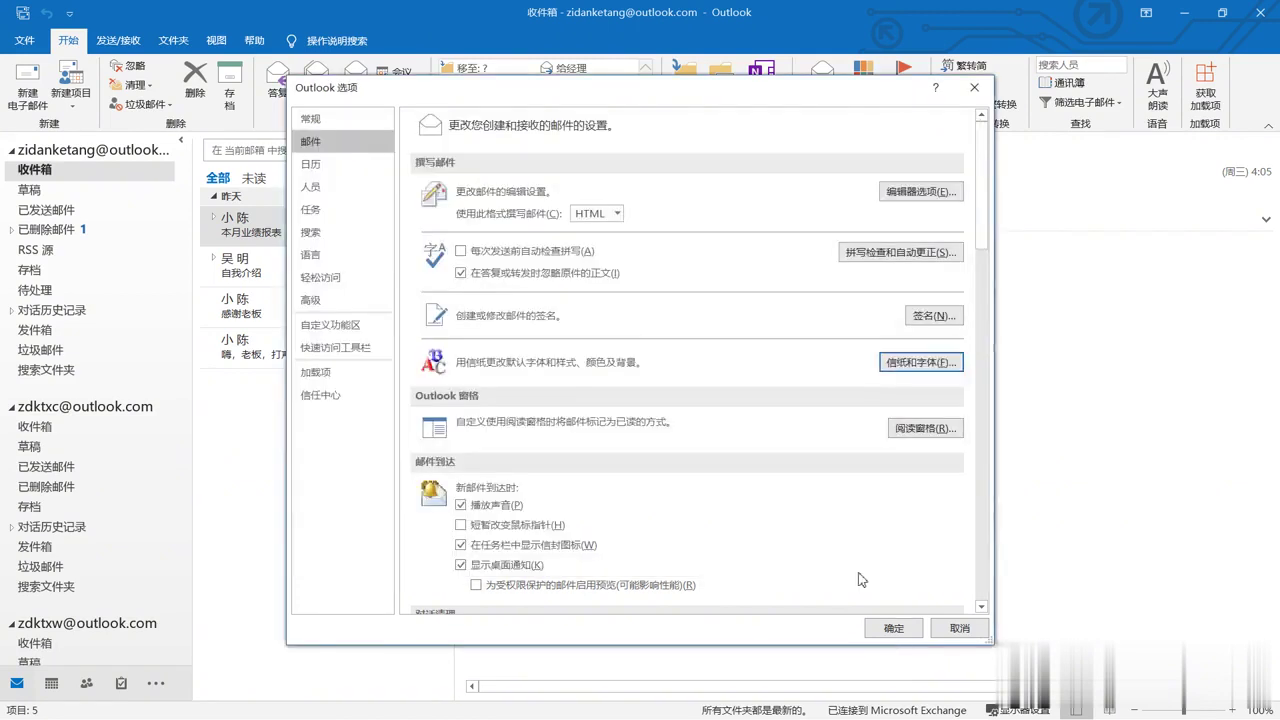
{"action": "left_click", "coordinate": [893, 628]}
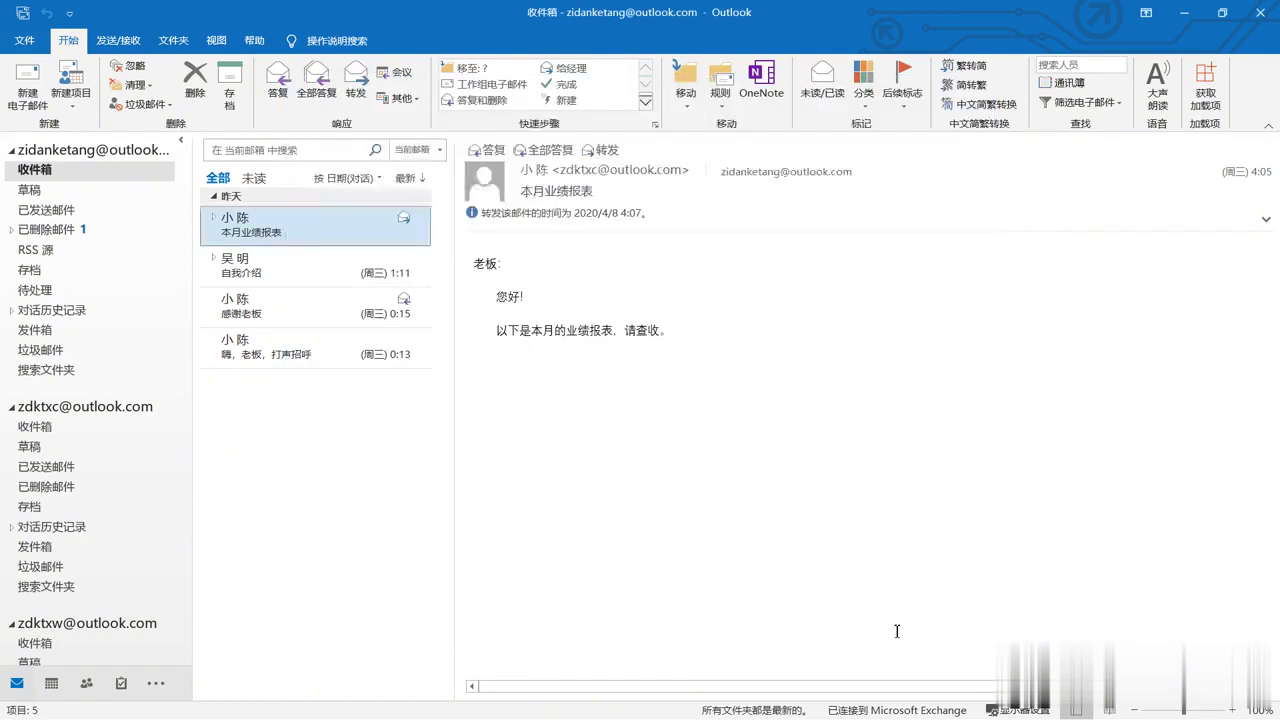
Check the new-message font by entering 邮件默认样式设置 above the signature of a new email, and close it without saving
{"action": "left_click", "coordinate": [27, 92]}
{"action": "left_click", "coordinate": [477, 314]}
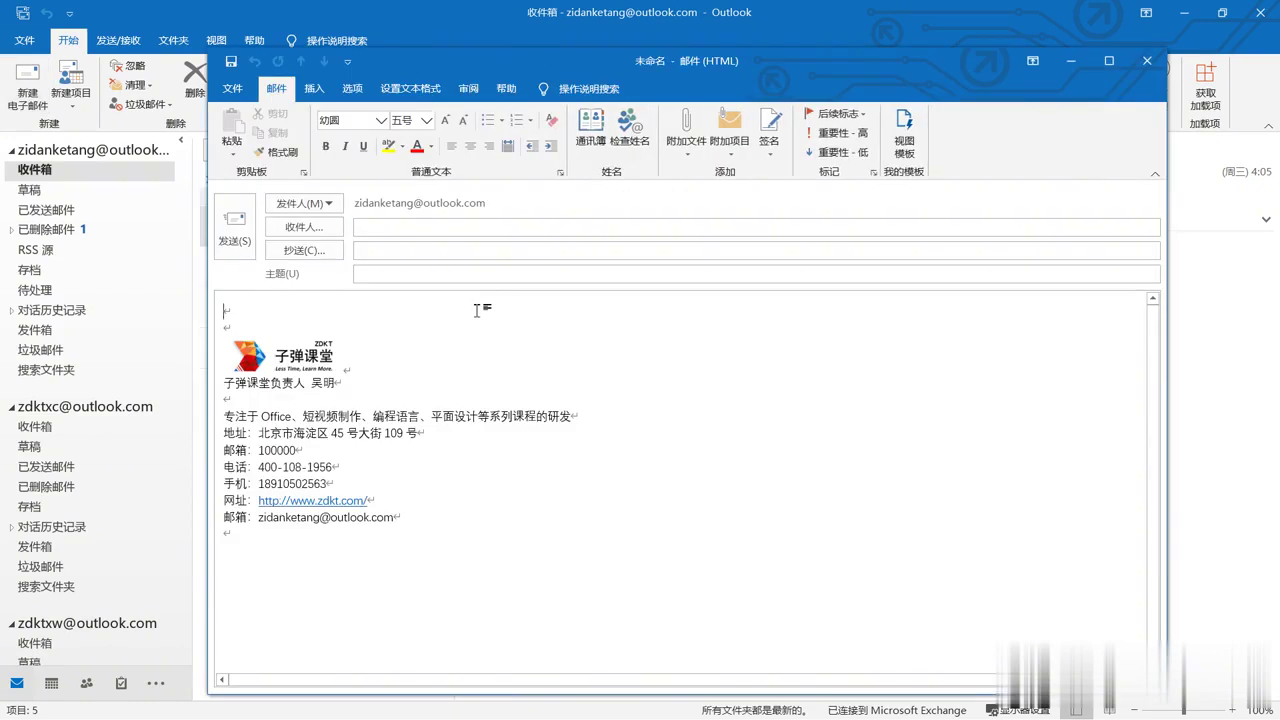
{"action": "type", "text": "youjian"}
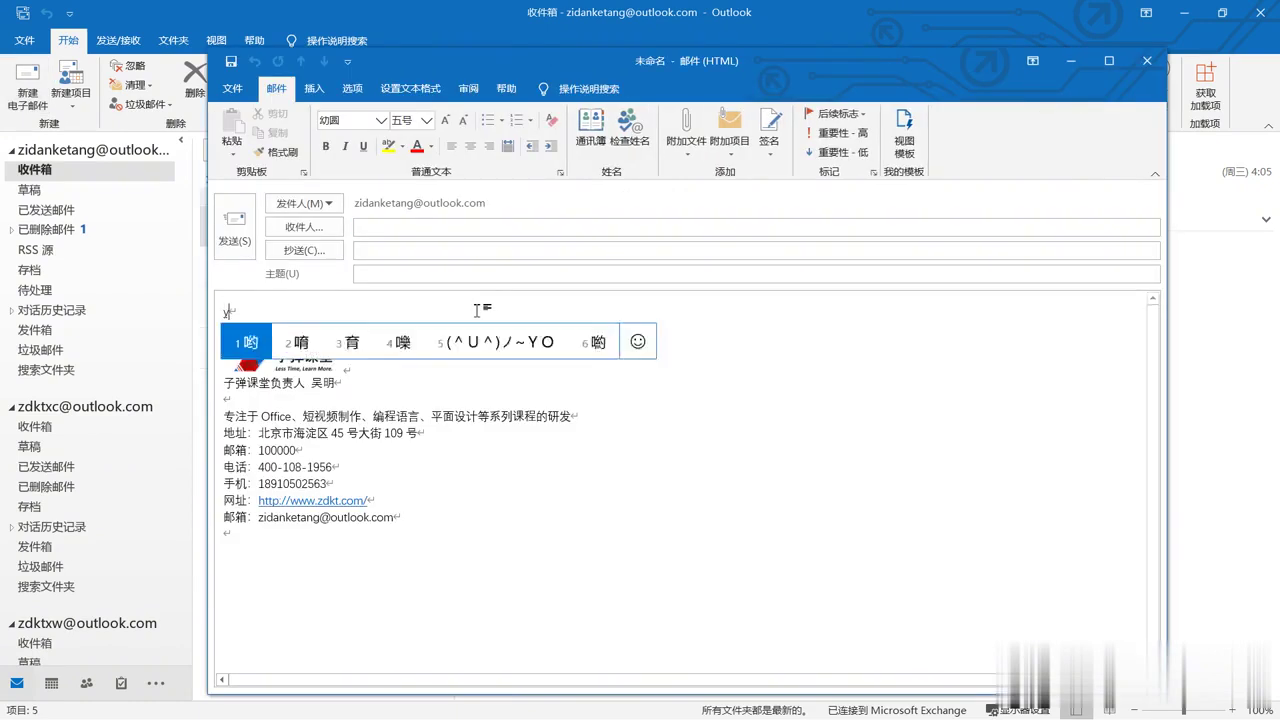
{"action": "key", "text": "space"}
{"action": "type", "text": "moren"}
{"action": "key", "text": "space"}
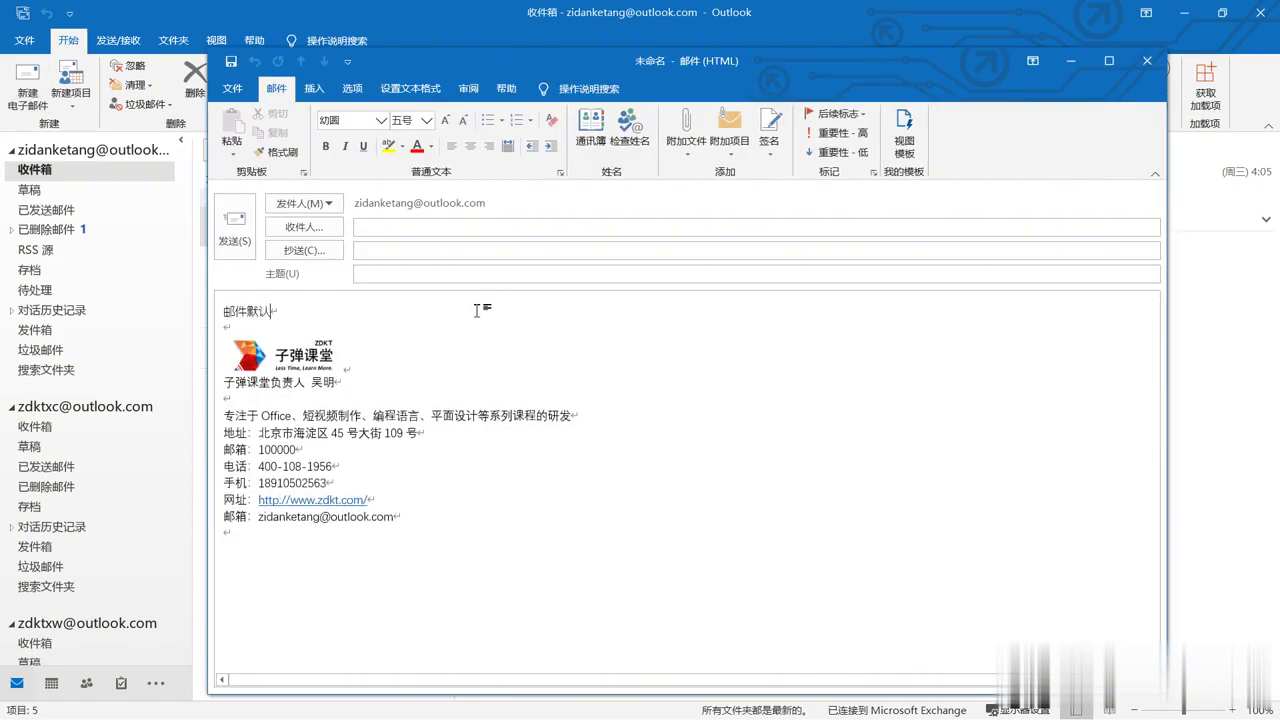
{"action": "type", "text": "yangshishezhi"}
{"action": "key", "text": "space"}
{"action": "left_click_drag", "start_coordinate": [385, 305], "coordinate": [208, 296]}
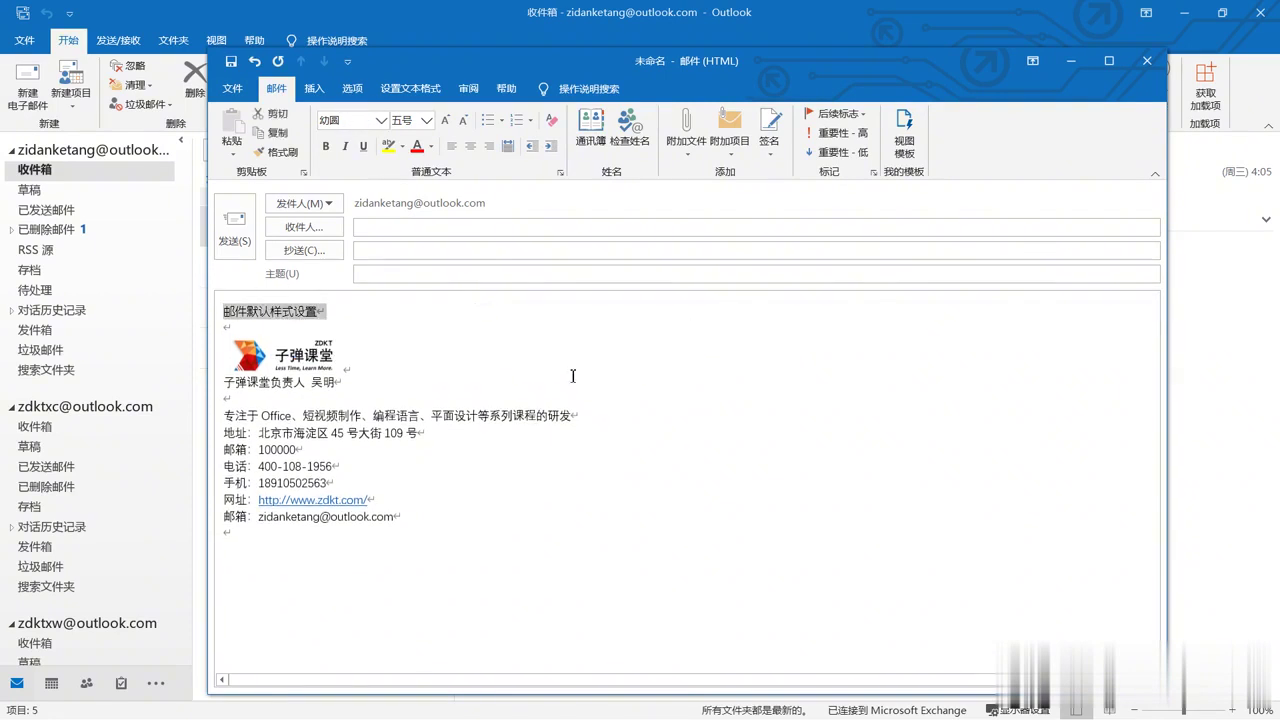
{"action": "left_click", "coordinate": [1147, 61]}
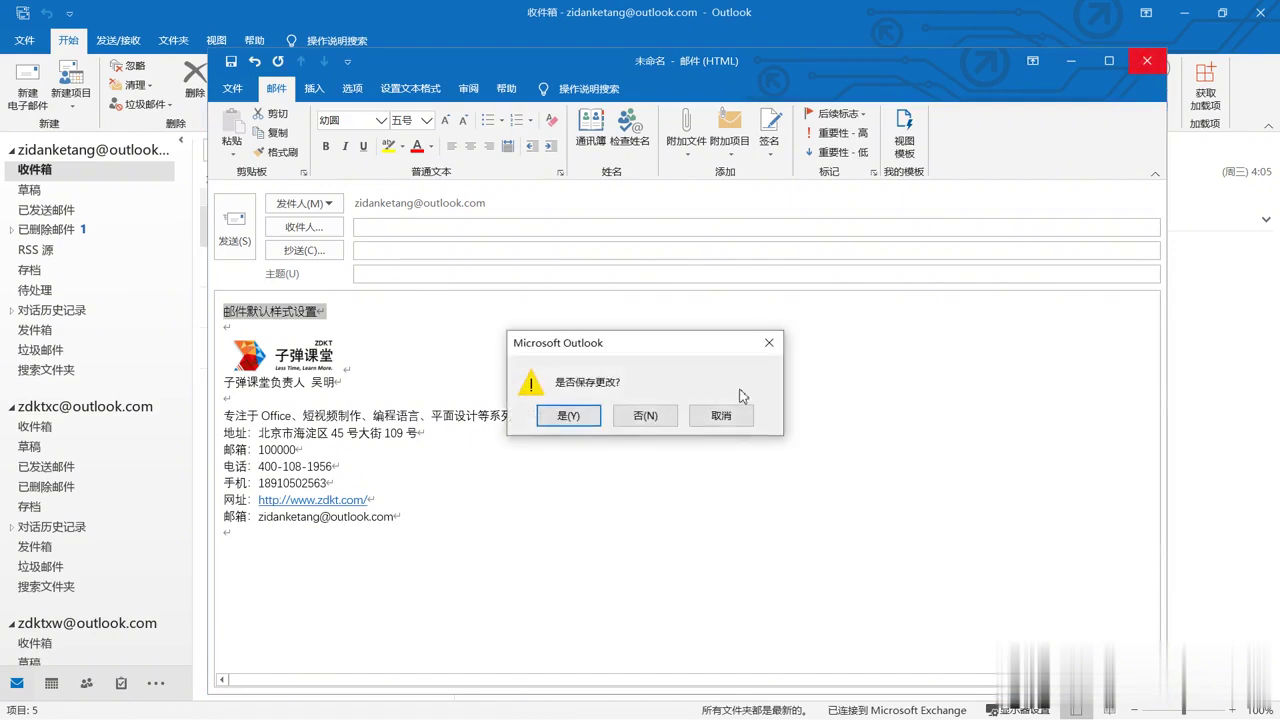
{"action": "left_click", "coordinate": [645, 415]}
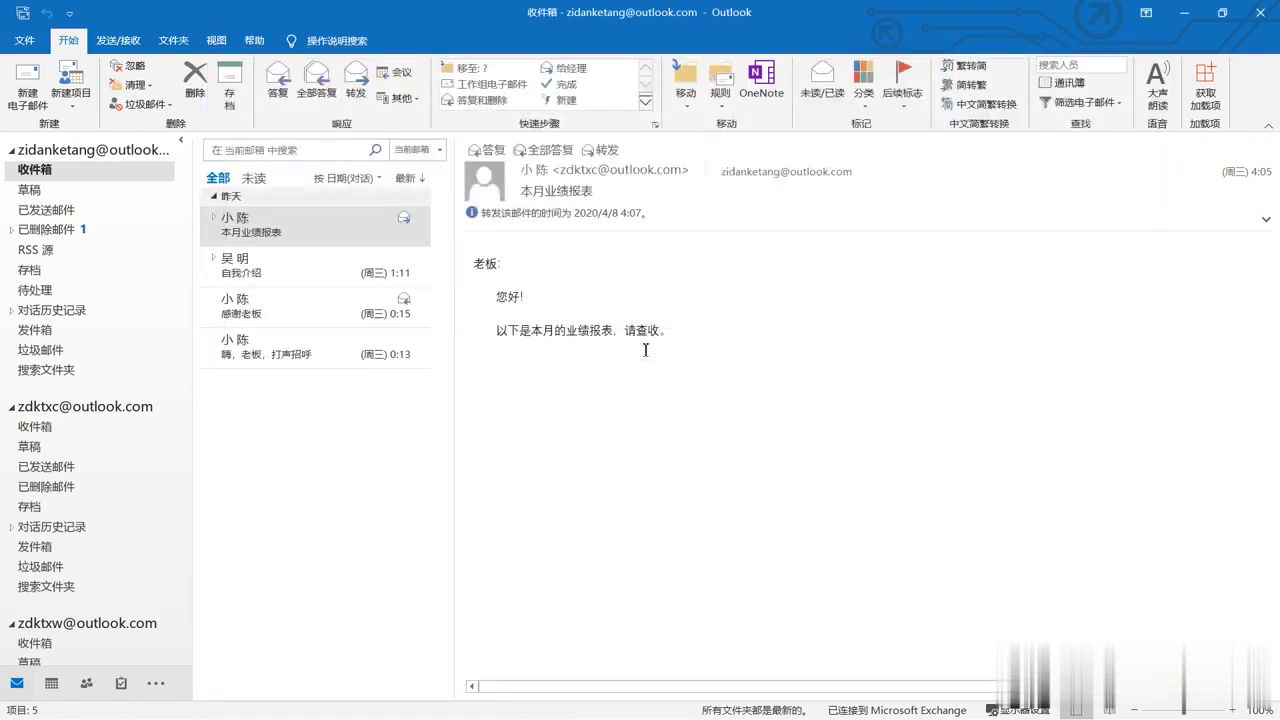
Check the reply font by entering 邮件默认样式设置 in a reply to the 本月业绩报表 email, and discard the draft
{"action": "left_click", "coordinate": [494, 151]}
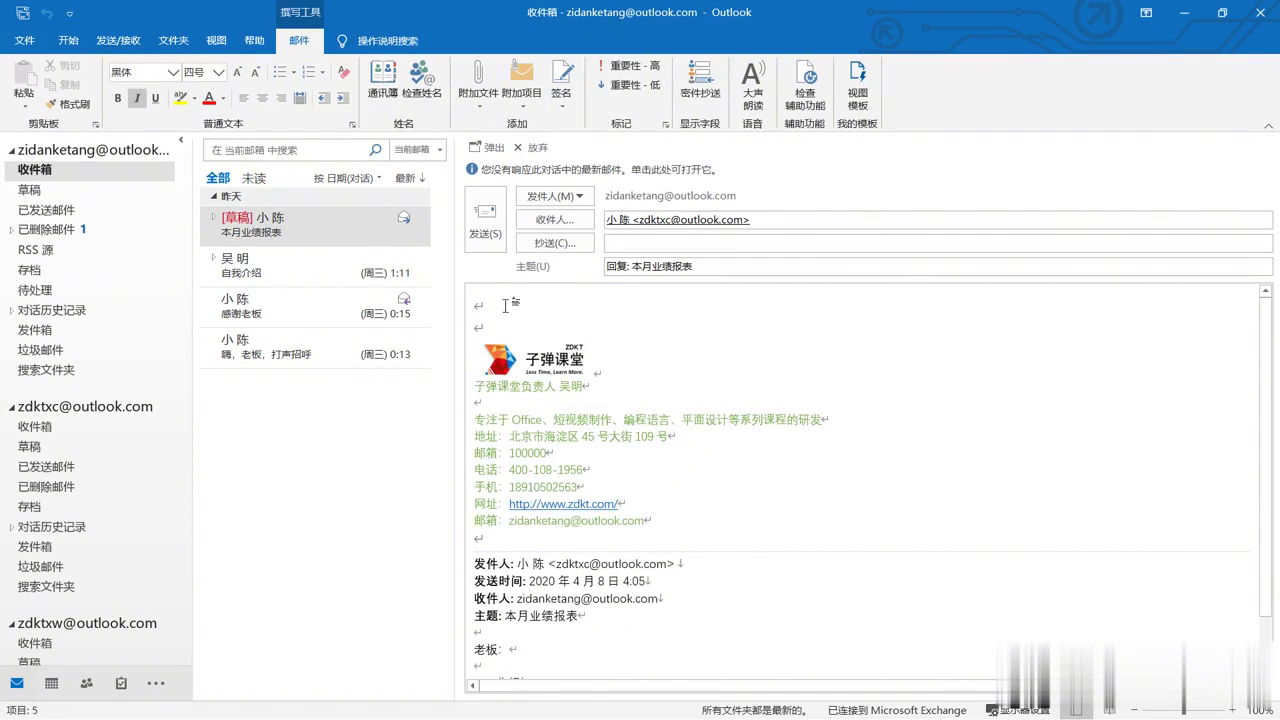
{"action": "type", "text": "邮件默认"}
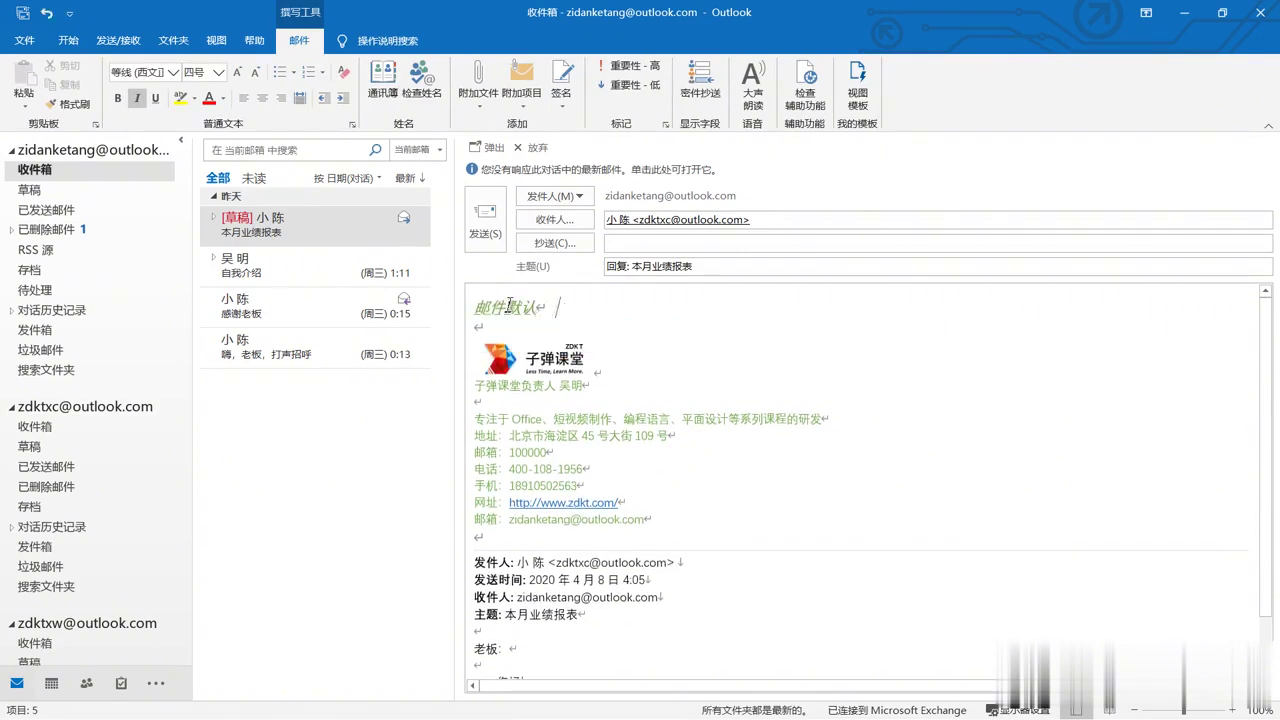
{"action": "type", "text": "样式设置"}
{"action": "left_click_drag", "start_coordinate": [610, 306], "coordinate": [459, 296]}
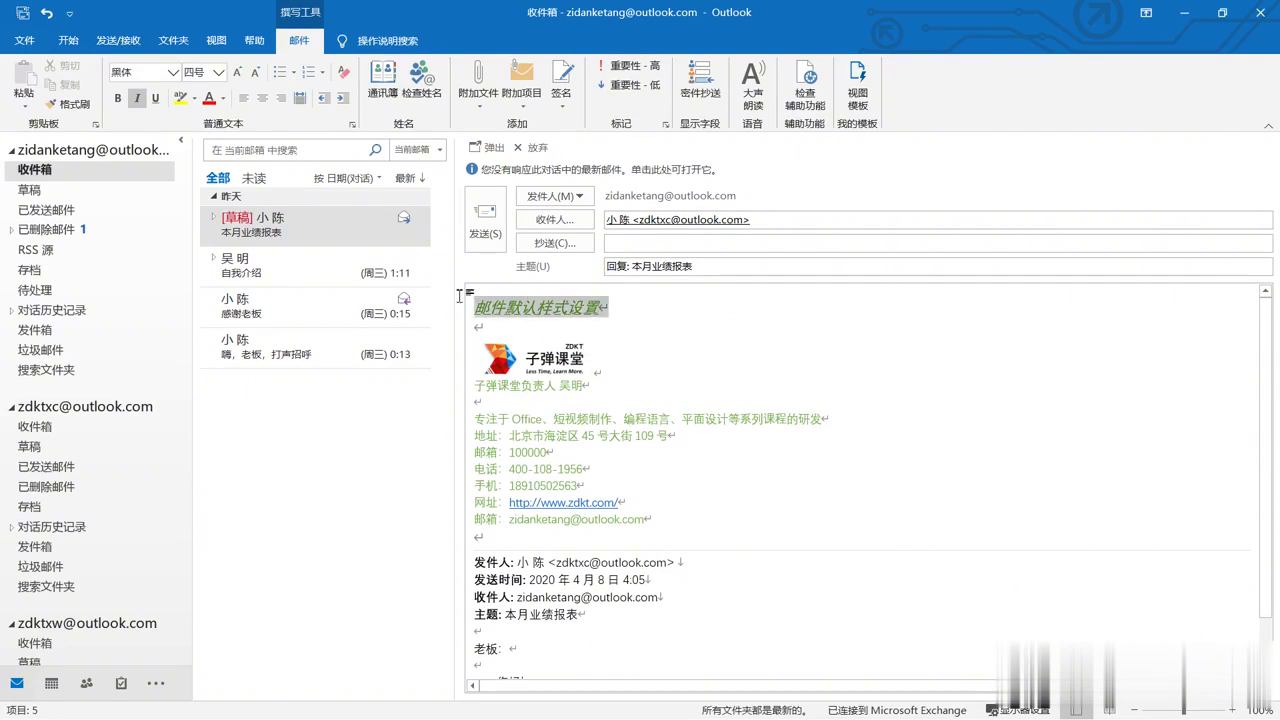
{"action": "left_click", "coordinate": [637, 316]}
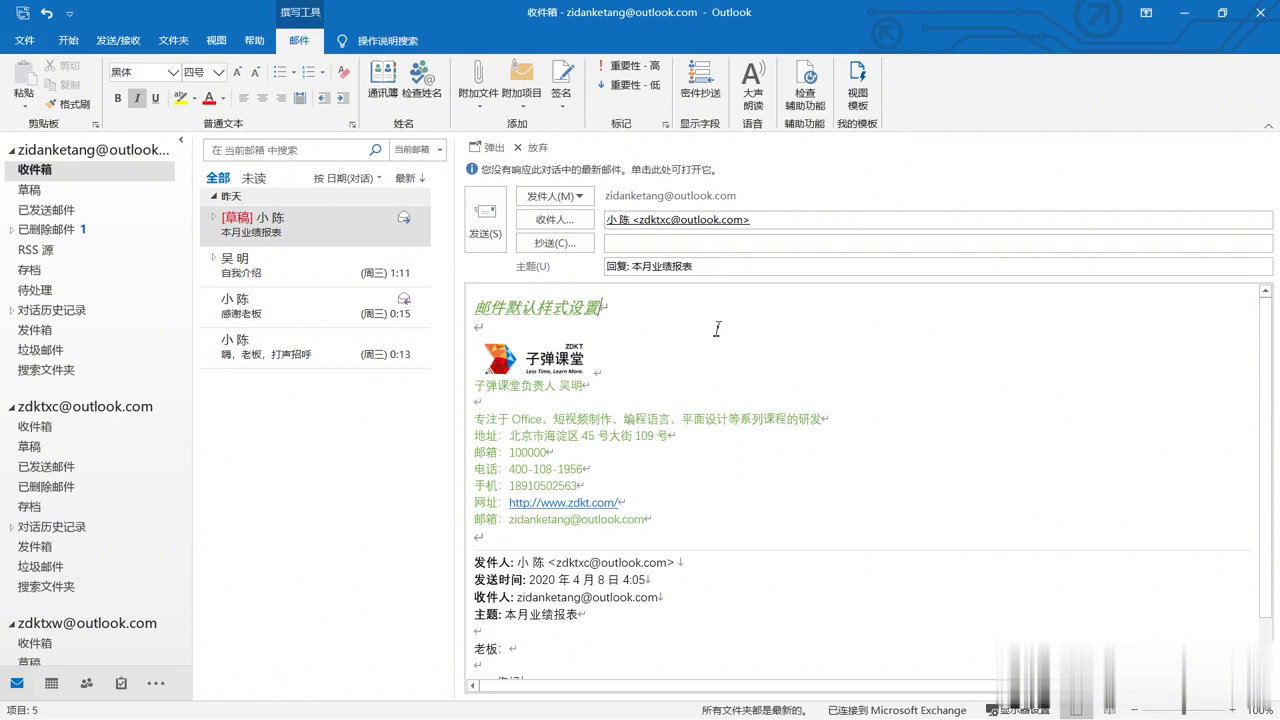
{"action": "left_click", "coordinate": [536, 147]}
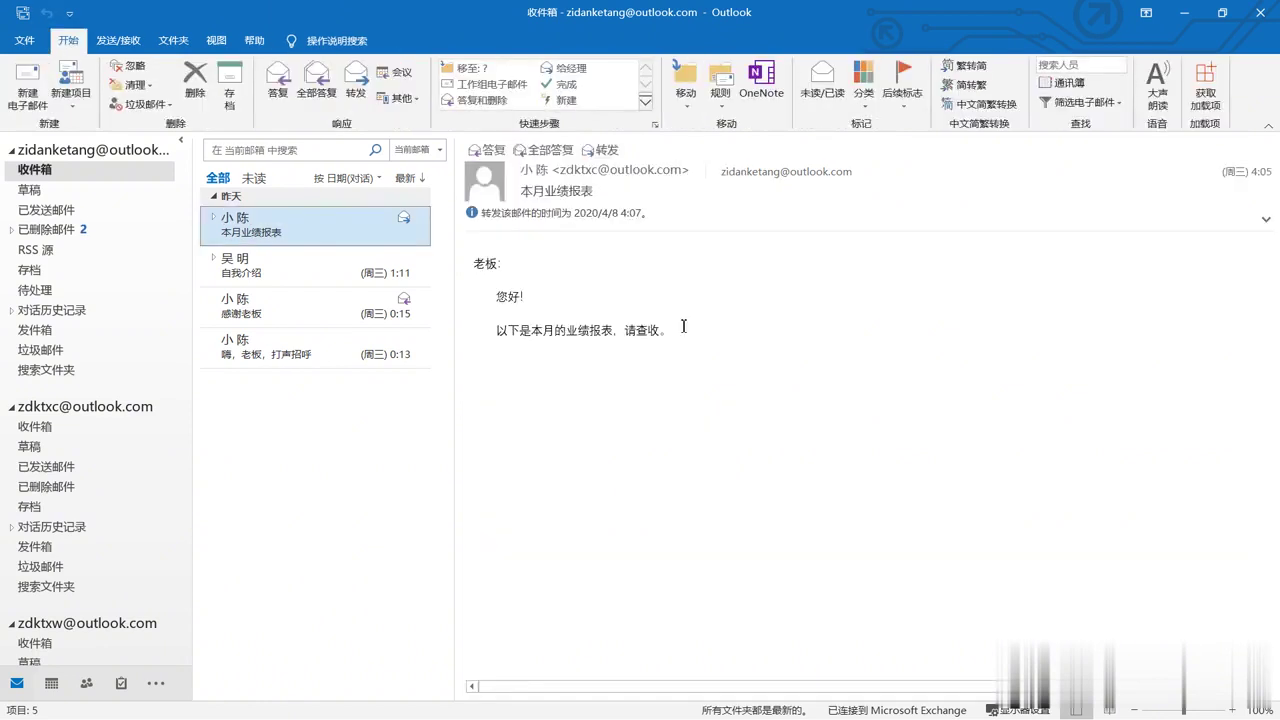
Check the forwarding font by entering 邮件默认样式设置 in a forward of the 本月业绩报表 email, and discard the draft
{"action": "left_click", "coordinate": [604, 150]}
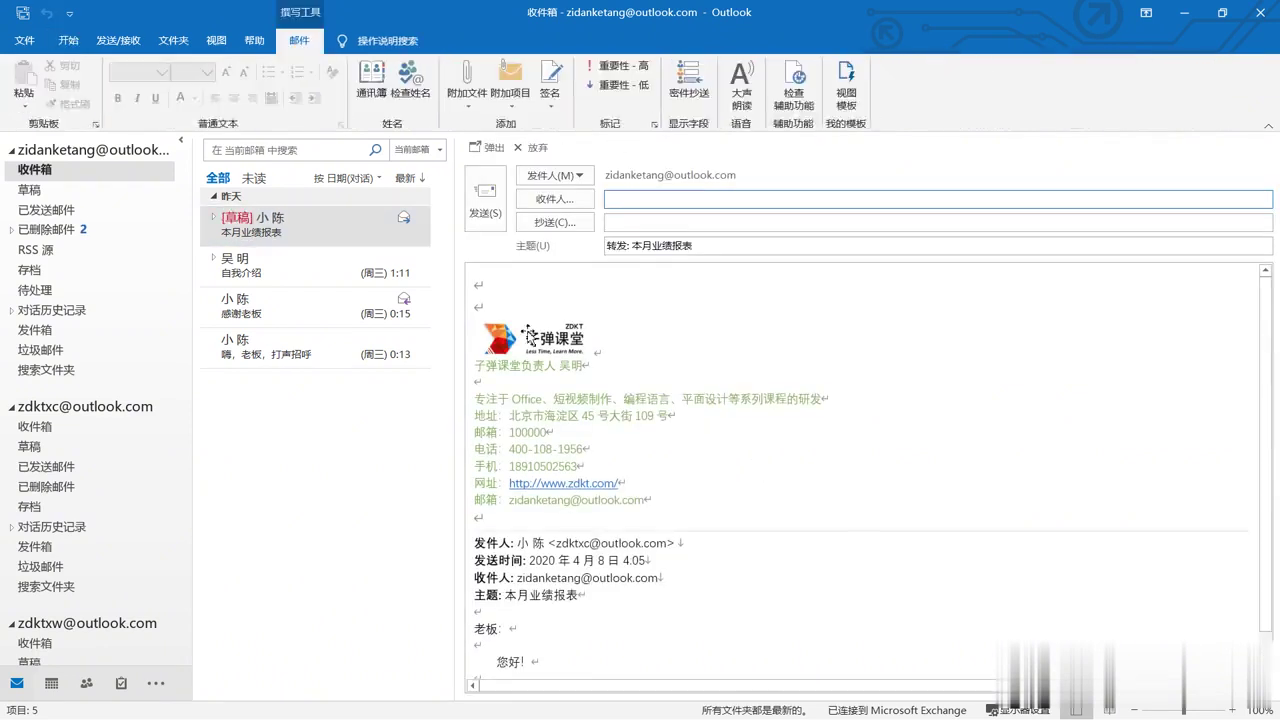
{"action": "left_click", "coordinate": [502, 298]}
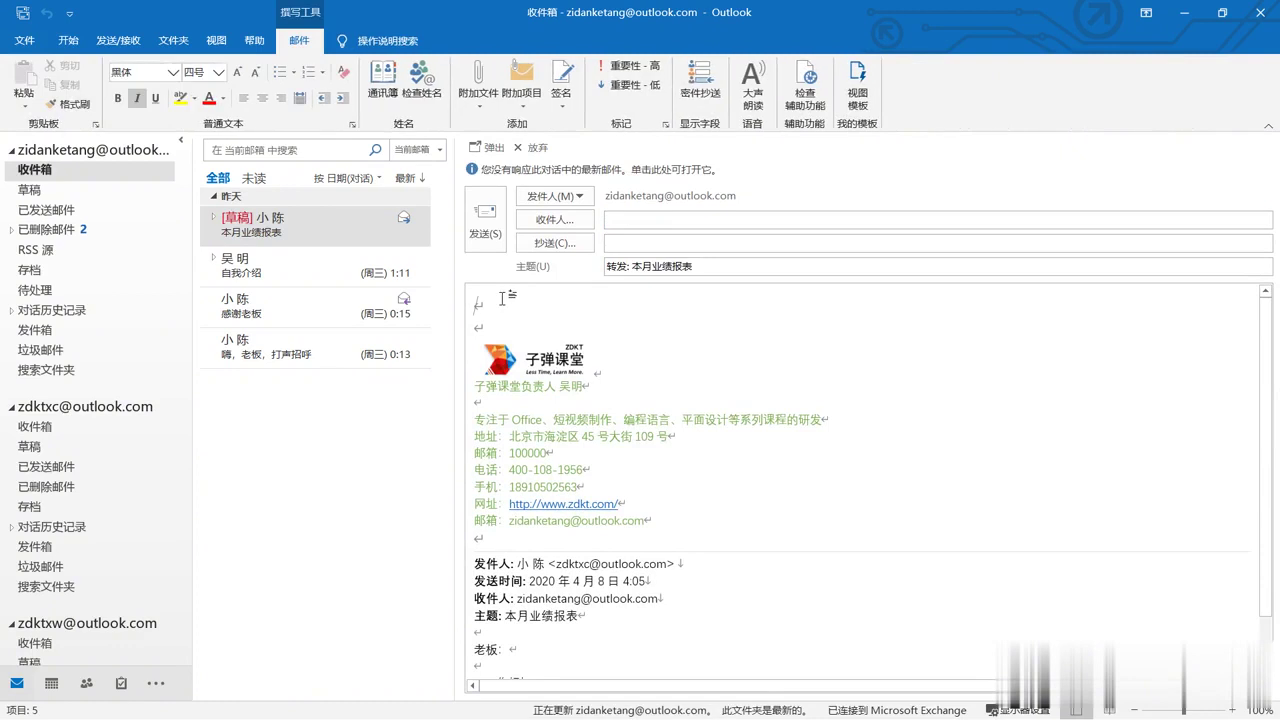
{"action": "type", "text": "邮件默认"}
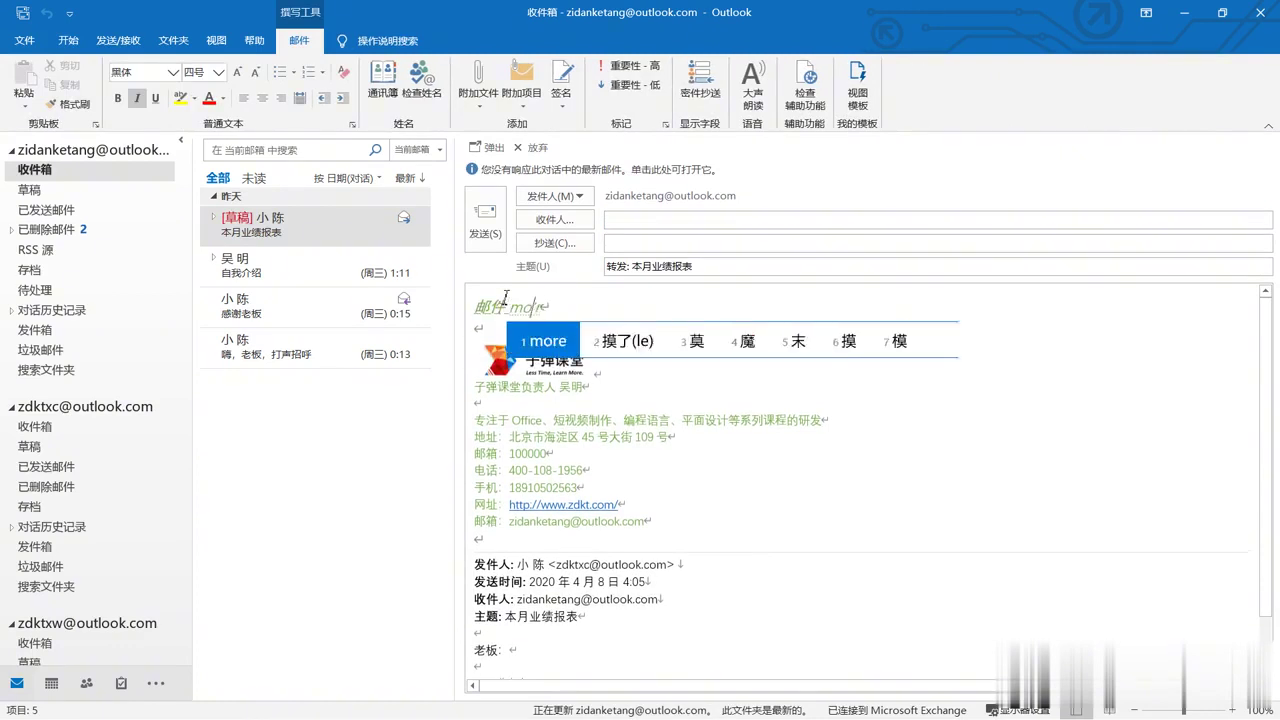
{"action": "type", "text": "样式设置"}
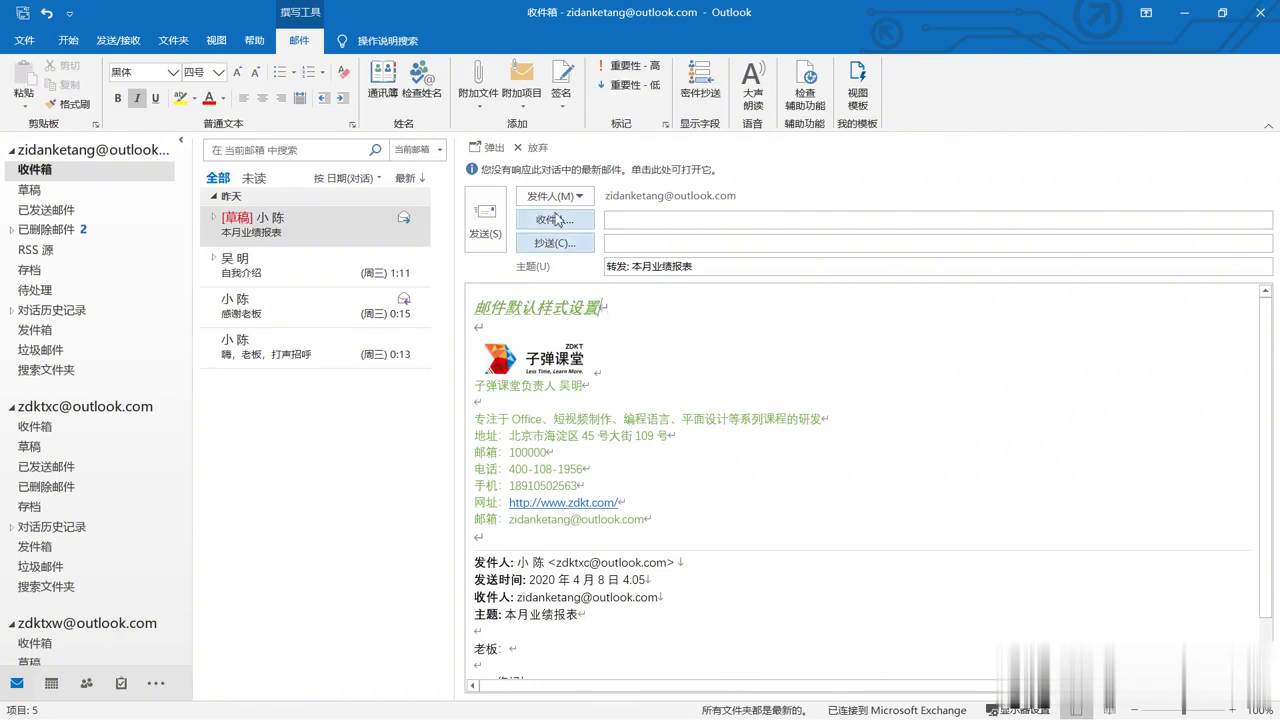
{"action": "left_click", "coordinate": [532, 147]}
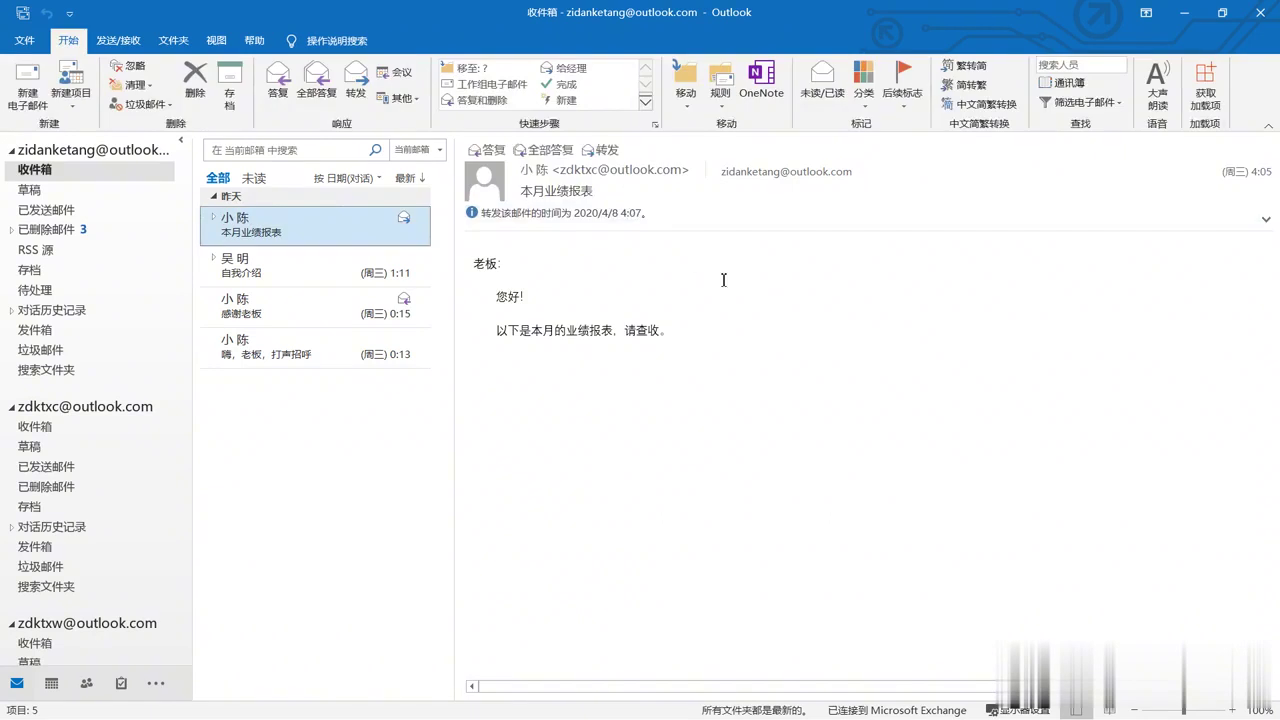
In the stationery and fonts settings of the mail options, set the Chinese font for new messages to +中文正文
{"action": "left_click", "coordinate": [24, 40]}
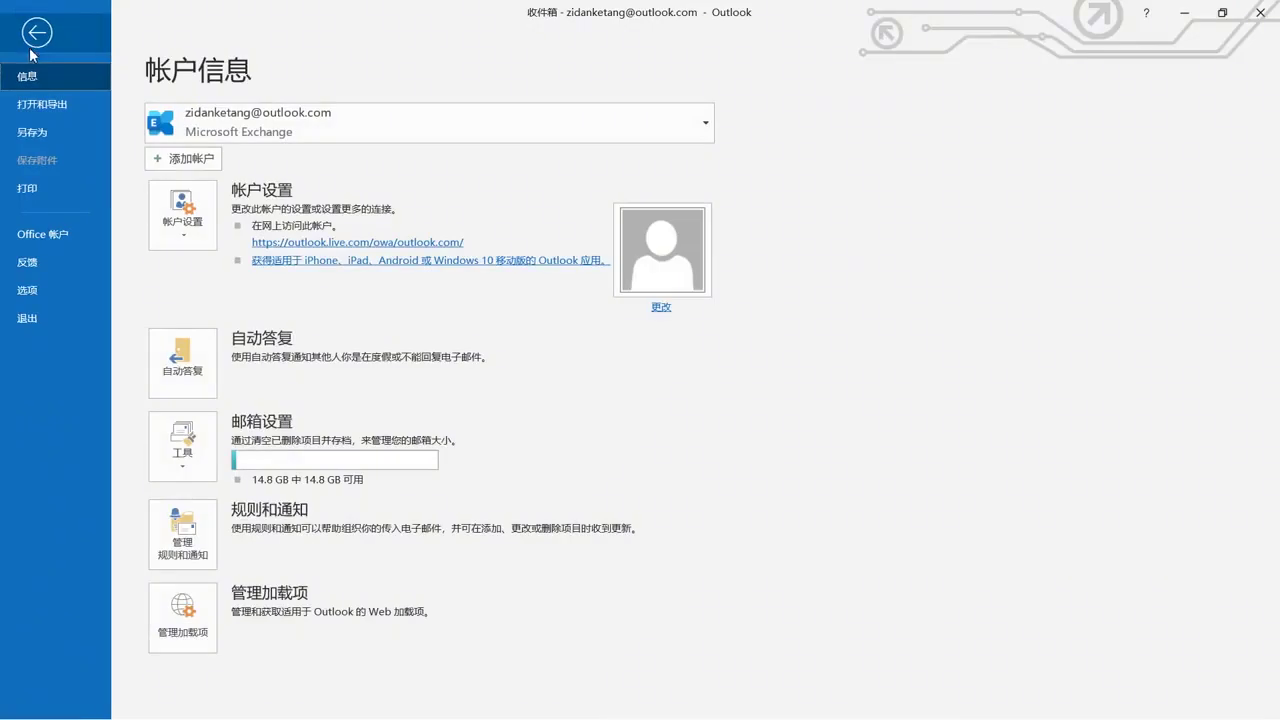
{"action": "left_click", "coordinate": [38, 289]}
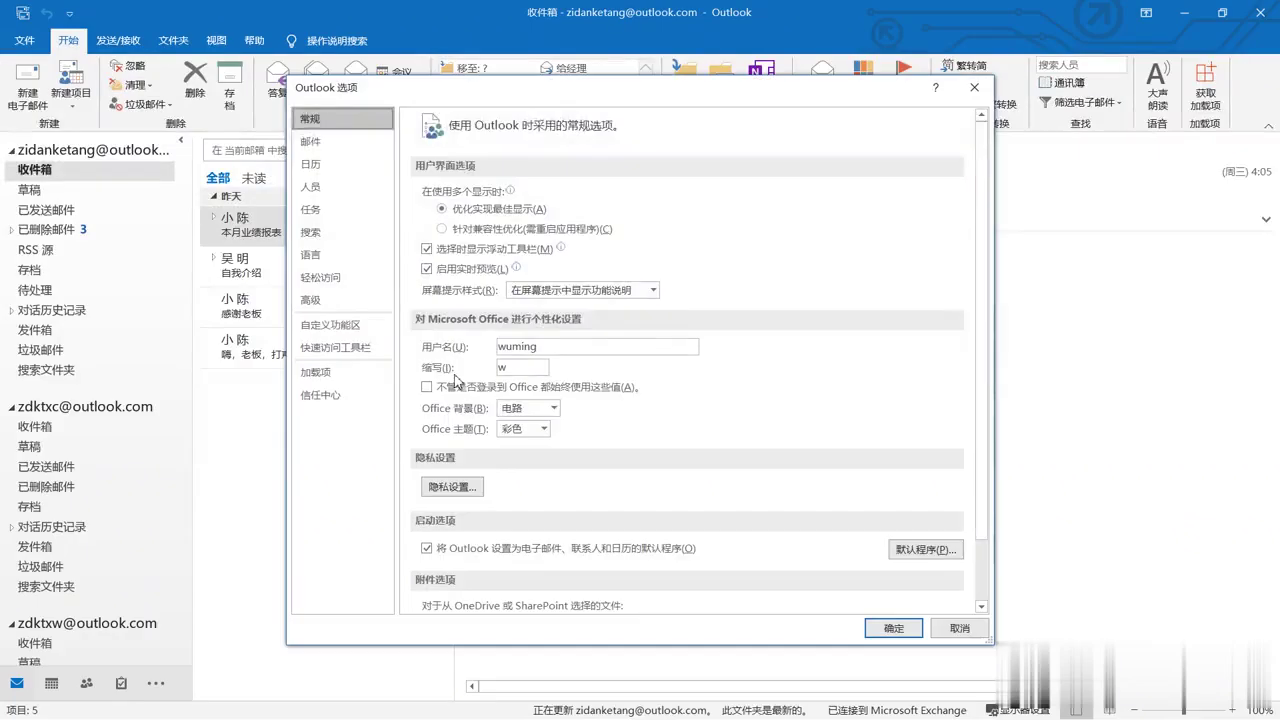
{"action": "left_click", "coordinate": [345, 142]}
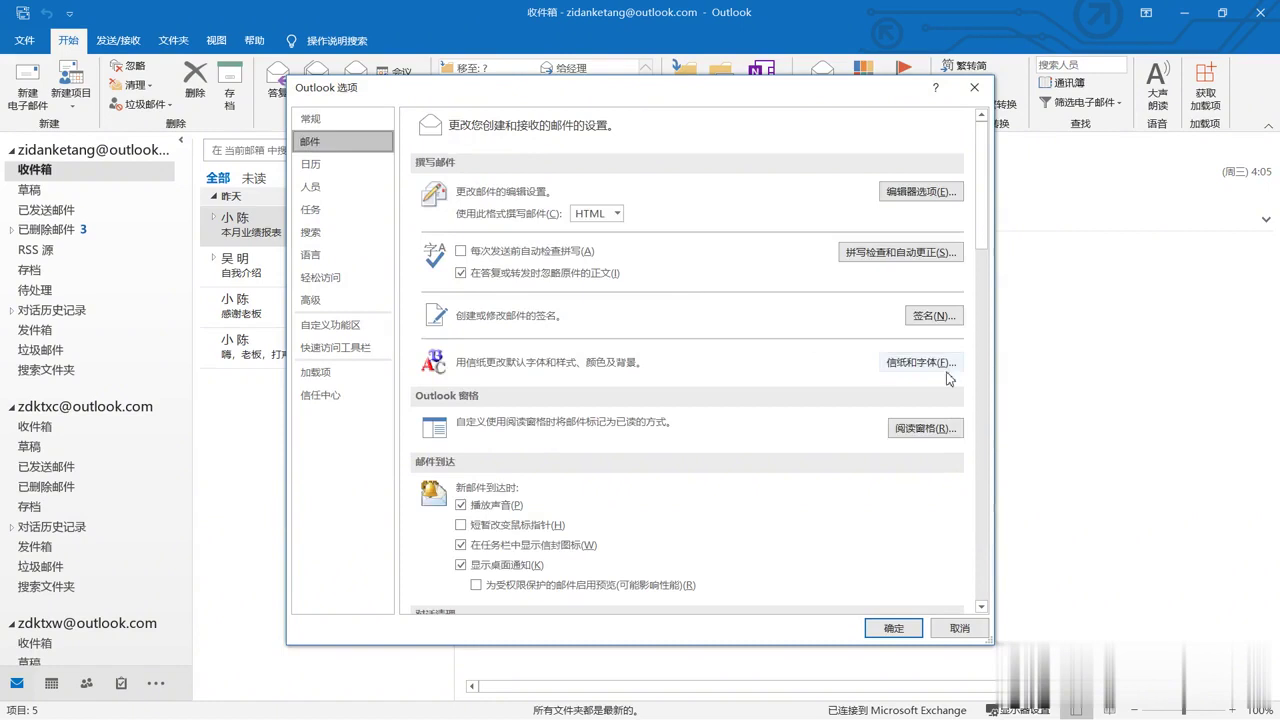
{"action": "left_click", "coordinate": [933, 366]}
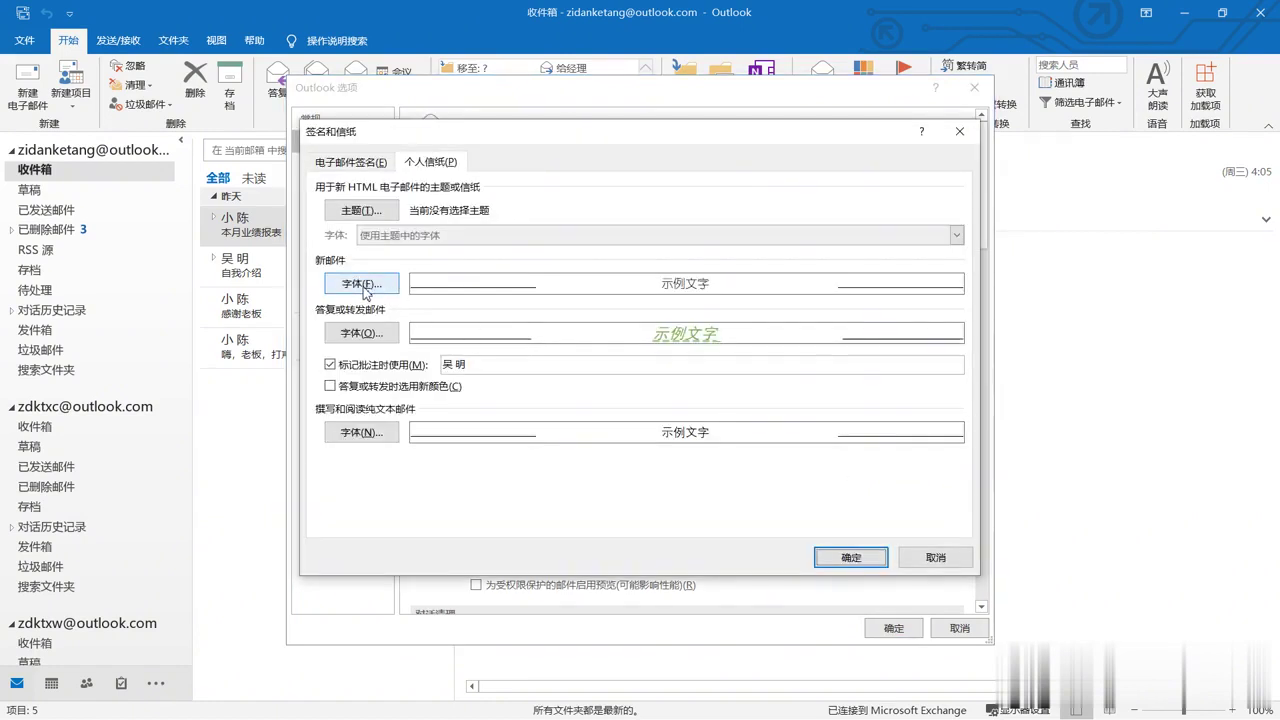
{"action": "left_click", "coordinate": [362, 284]}
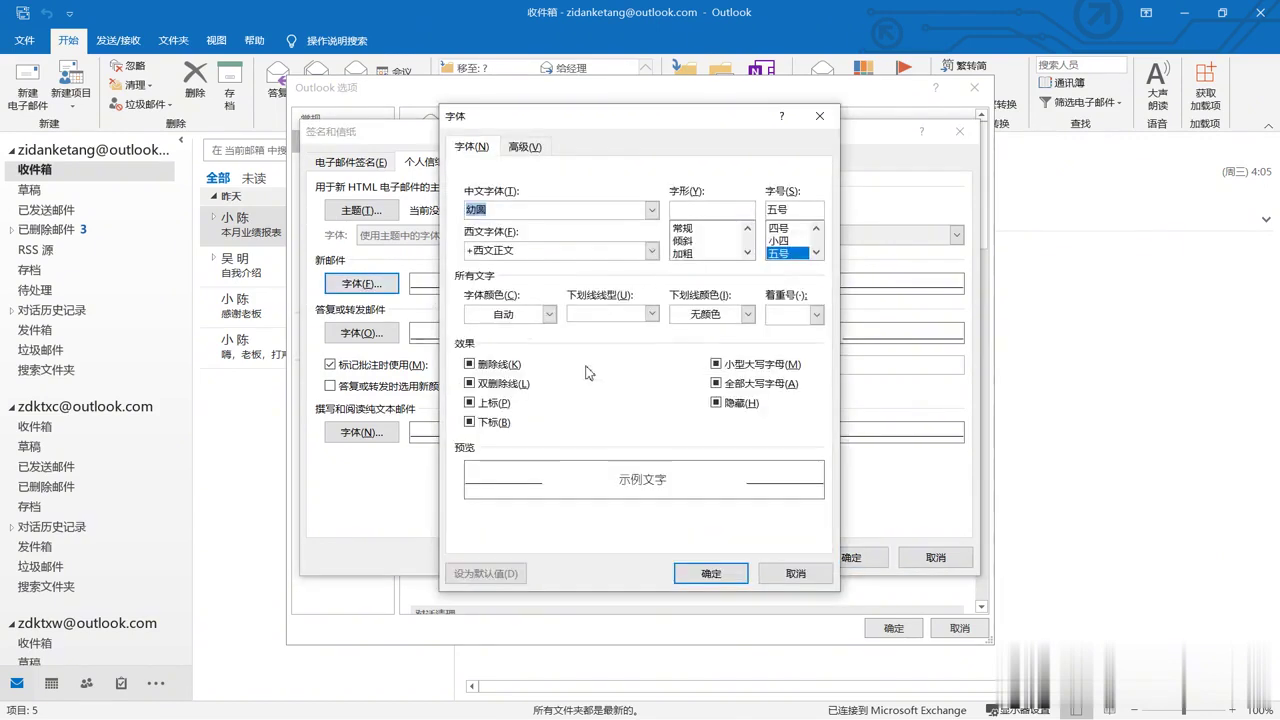
{"action": "left_click", "coordinate": [652, 210]}
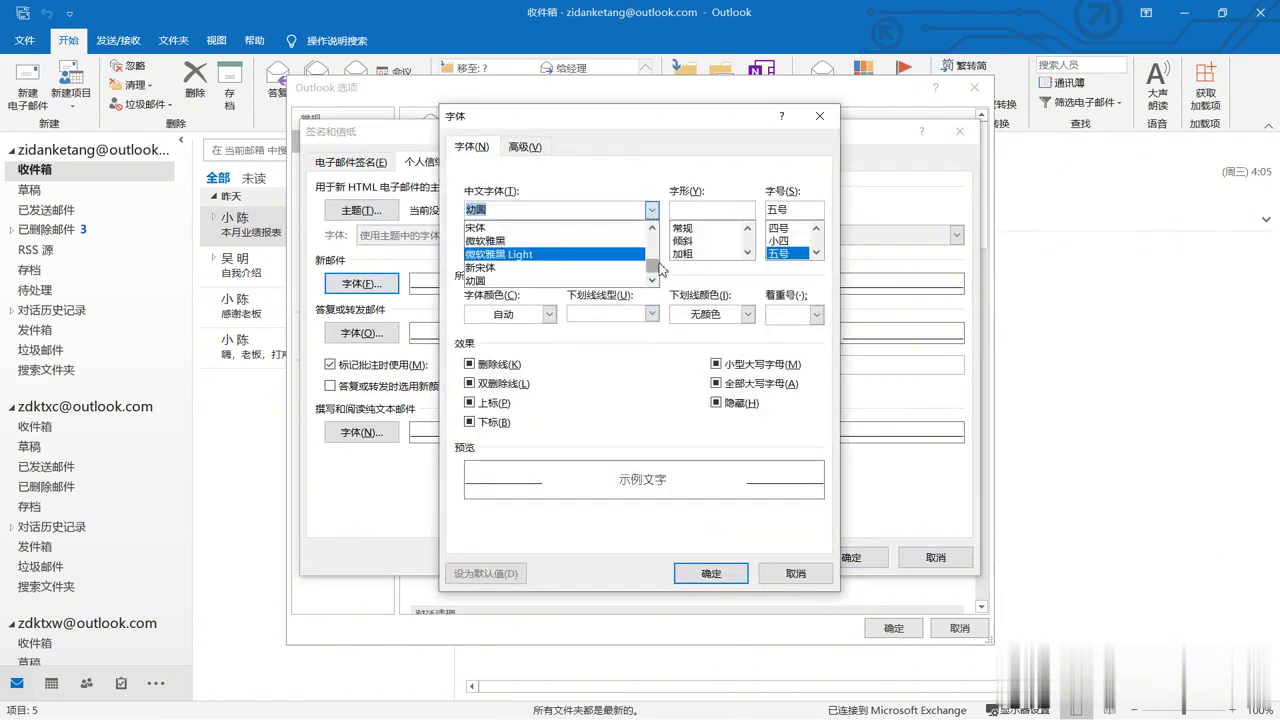
{"action": "left_click_drag", "start_coordinate": [656, 275], "coordinate": [653, 241]}
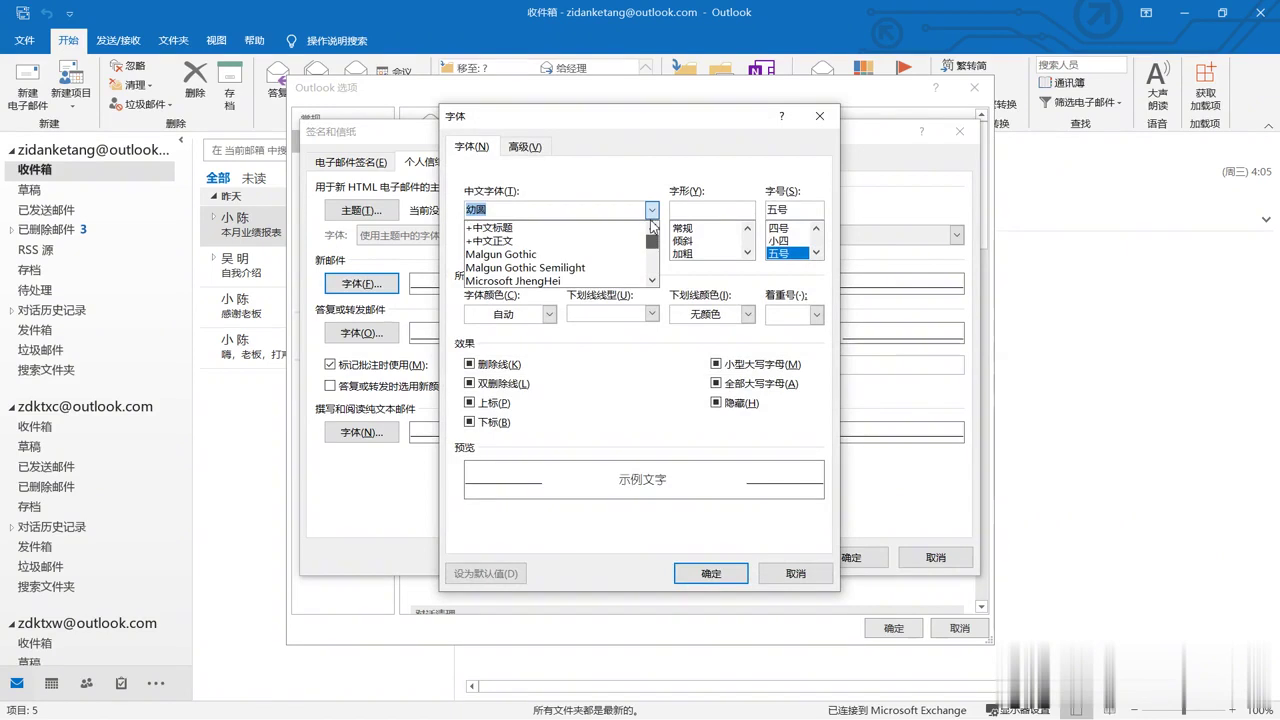
{"action": "left_click", "coordinate": [600, 241]}
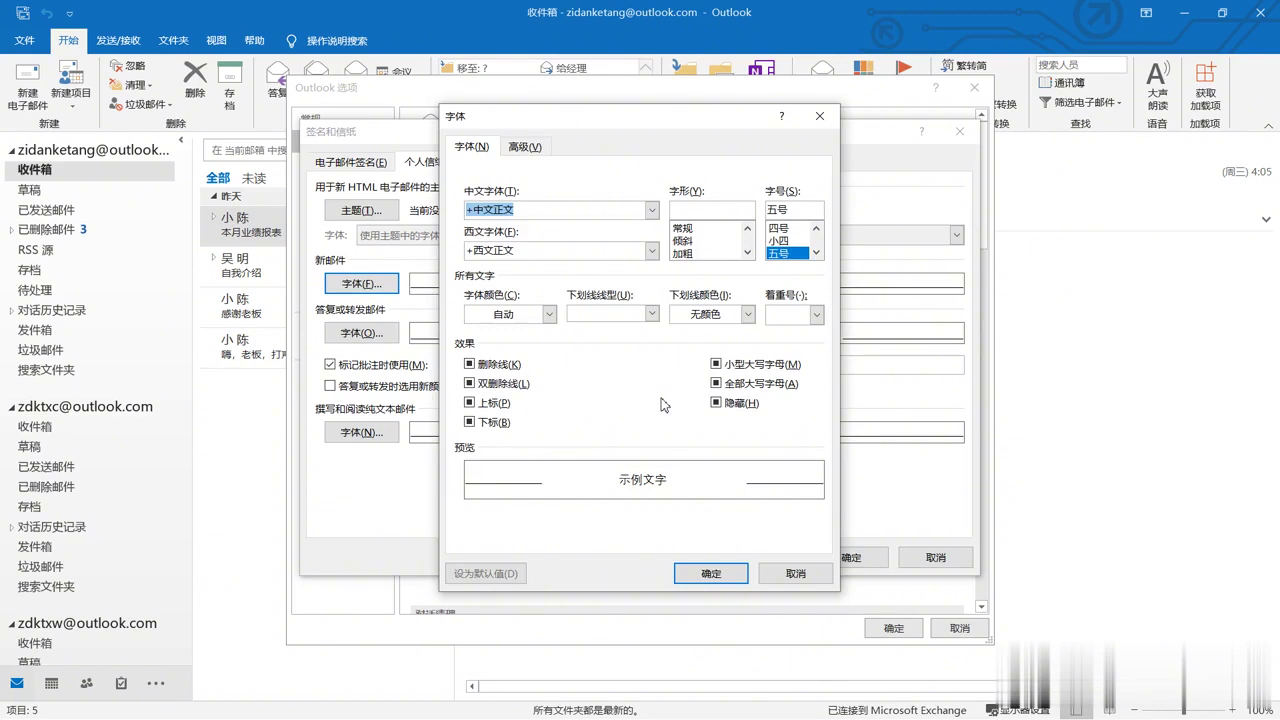
{"action": "left_click", "coordinate": [724, 572]}
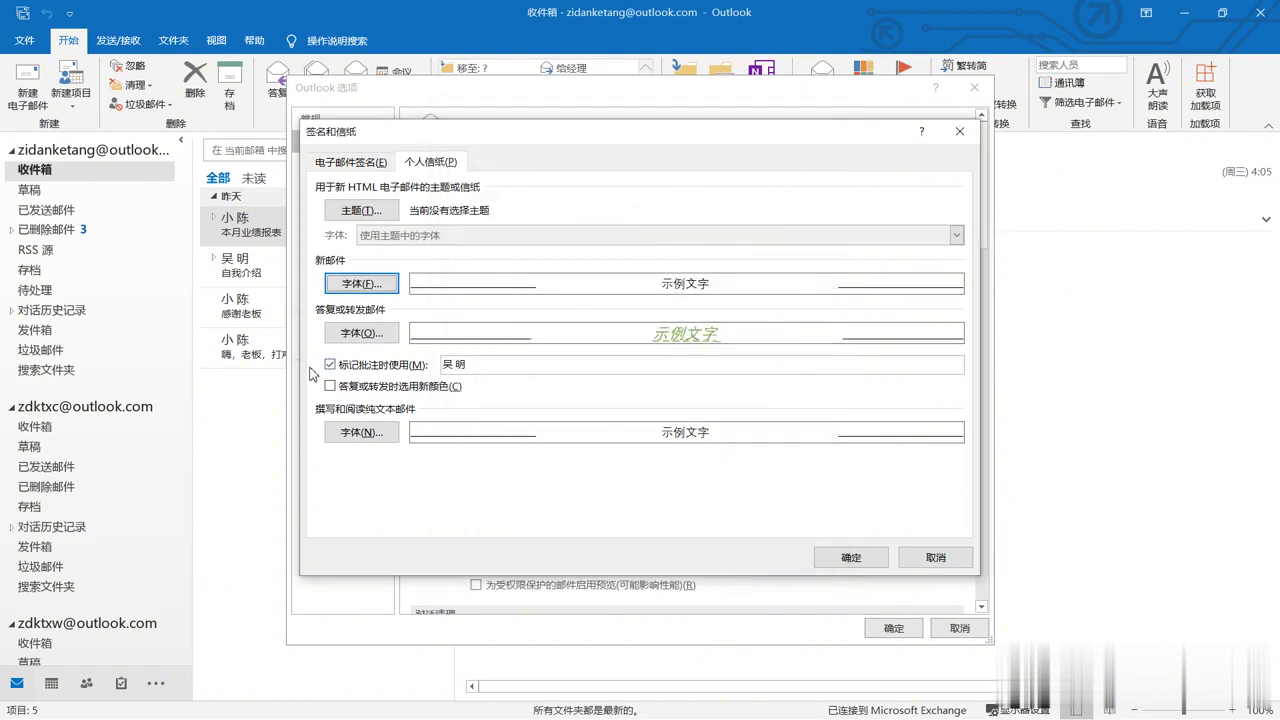
Set the reply and forward font to +中文标题 for Chinese text, with 常规 style and 五号 size
{"action": "left_click", "coordinate": [360, 333]}
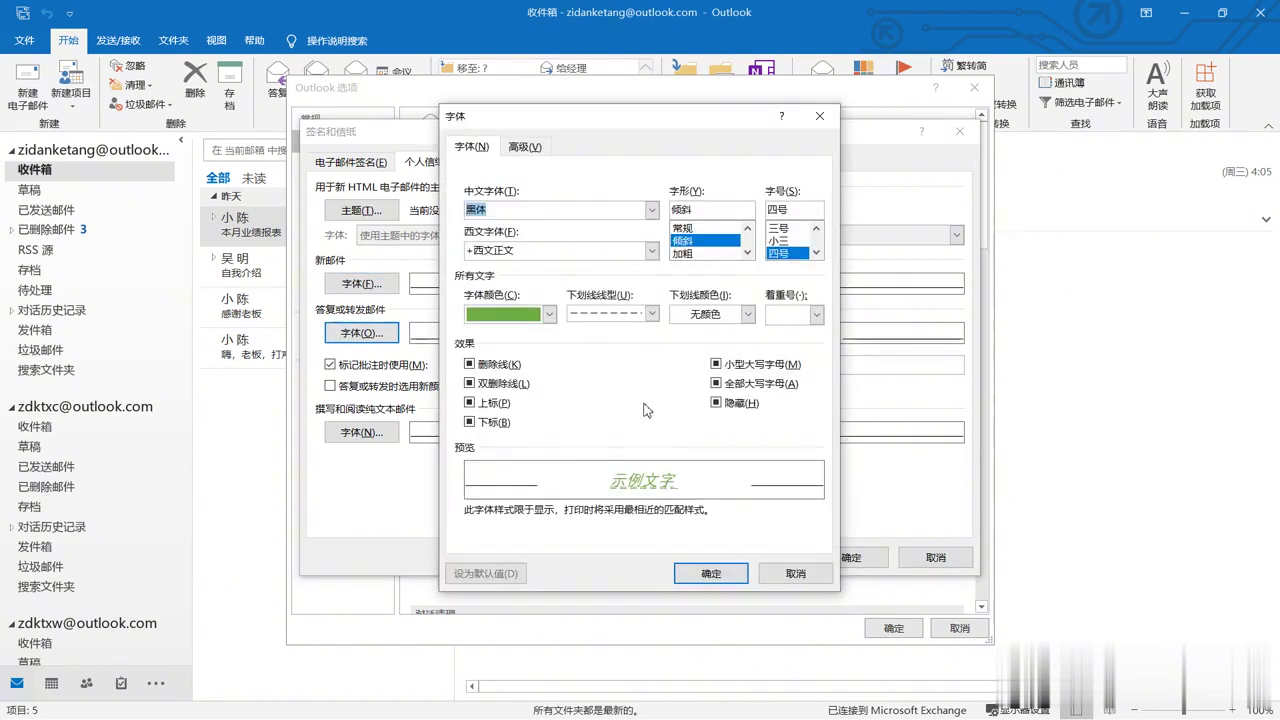
{"action": "left_click", "coordinate": [651, 209]}
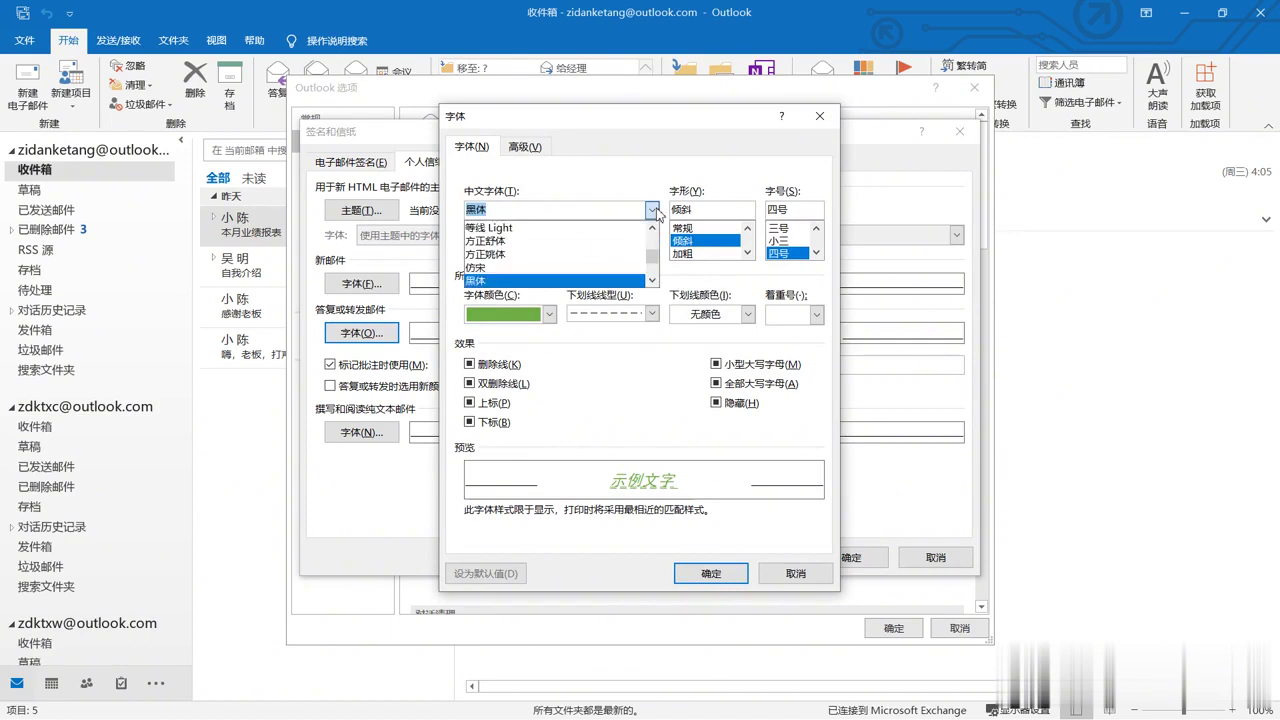
{"action": "scroll", "coordinate": [603, 245], "scroll_direction": "down", "scroll_amount": 2}
{"action": "scroll", "coordinate": [603, 245], "scroll_direction": "up", "scroll_amount": 3}
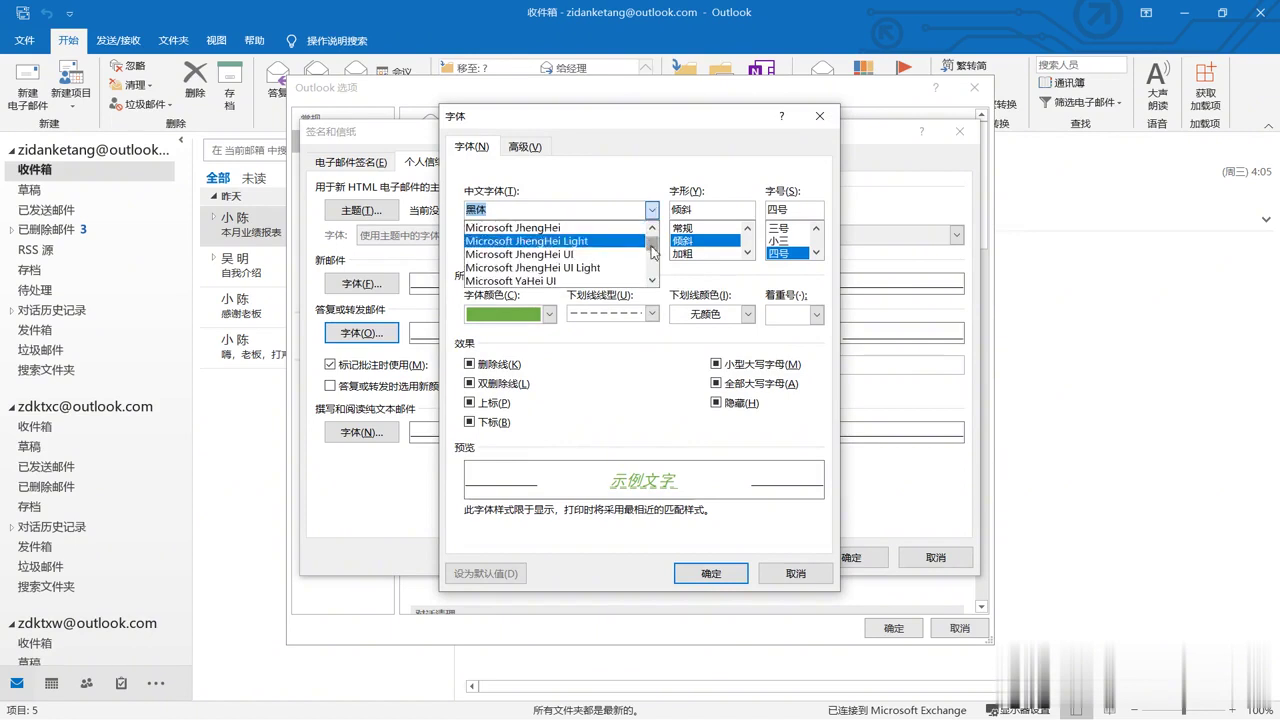
{"action": "scroll", "coordinate": [615, 235], "scroll_direction": "up", "scroll_amount": 3}
{"action": "left_click", "coordinate": [620, 228]}
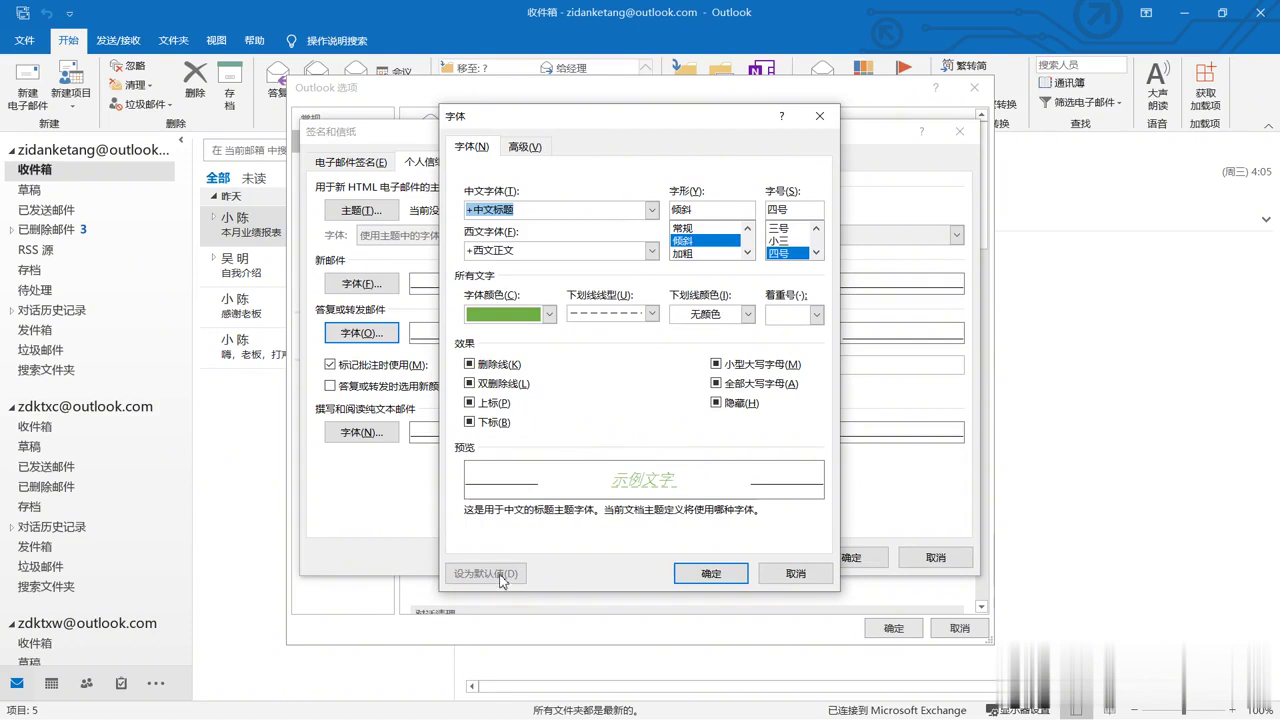
{"action": "left_click", "coordinate": [710, 228]}
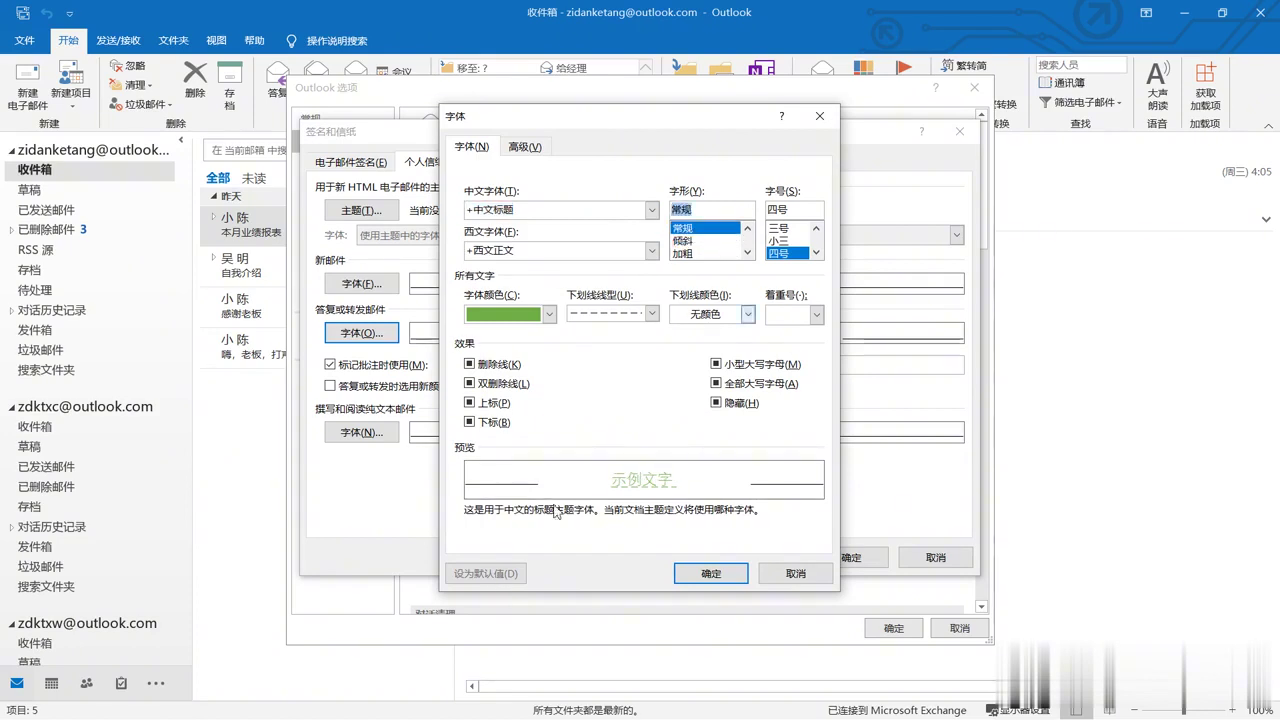
{"action": "left_click", "coordinate": [816, 253]}
{"action": "left_click", "coordinate": [816, 253]}
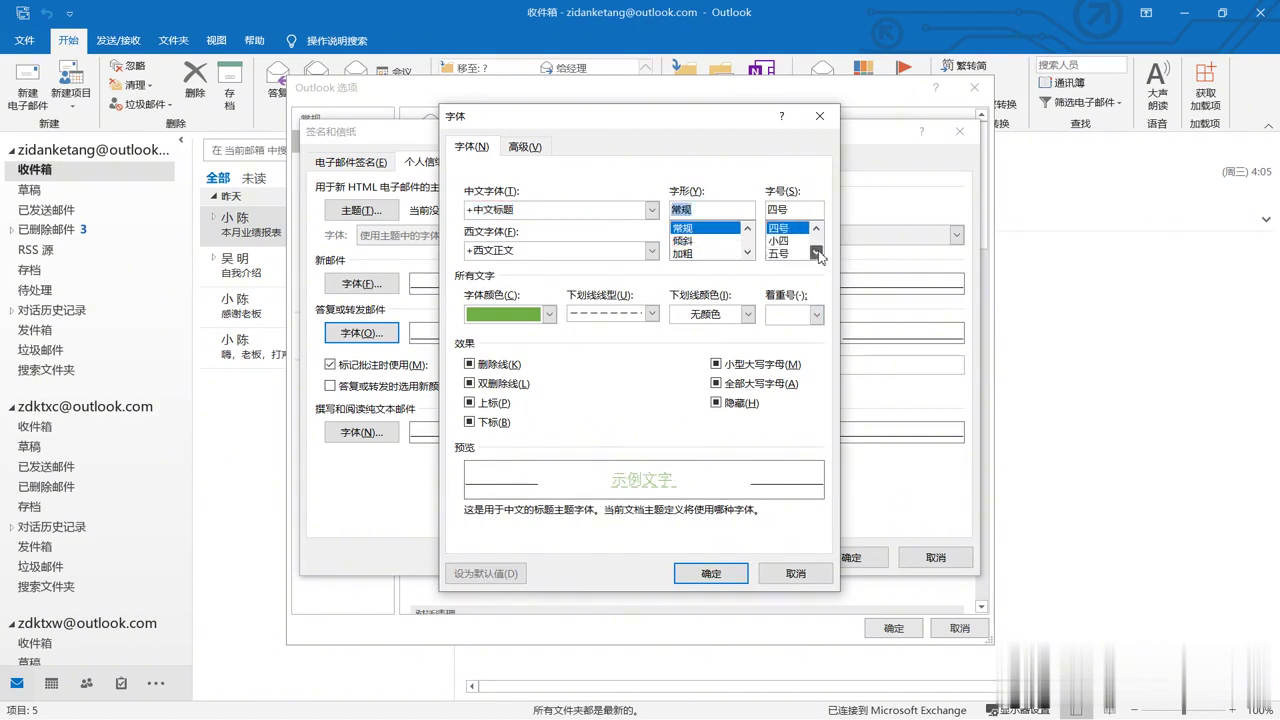
{"action": "left_click", "coordinate": [780, 253]}
Set the reply and forward font's colour to automatic and its underline style to none, and confirm the font
{"action": "left_click", "coordinate": [549, 318]}
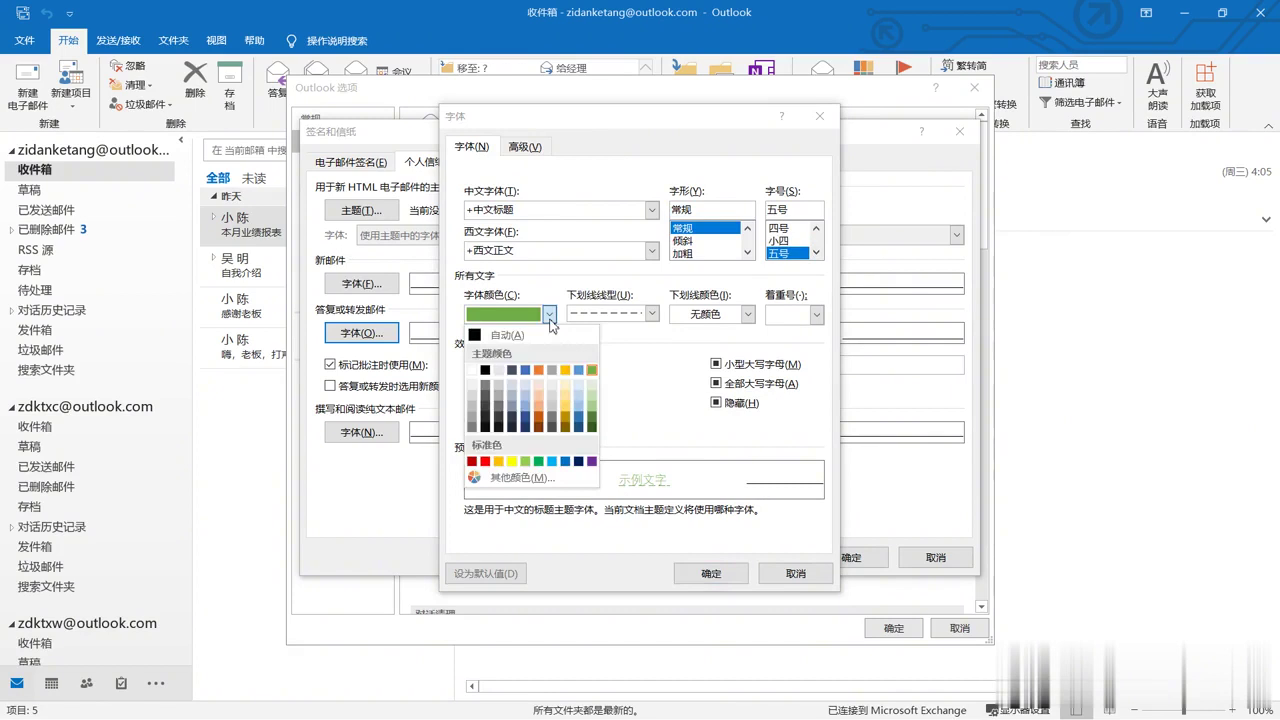
{"action": "left_click", "coordinate": [478, 340]}
{"action": "left_click", "coordinate": [652, 318]}
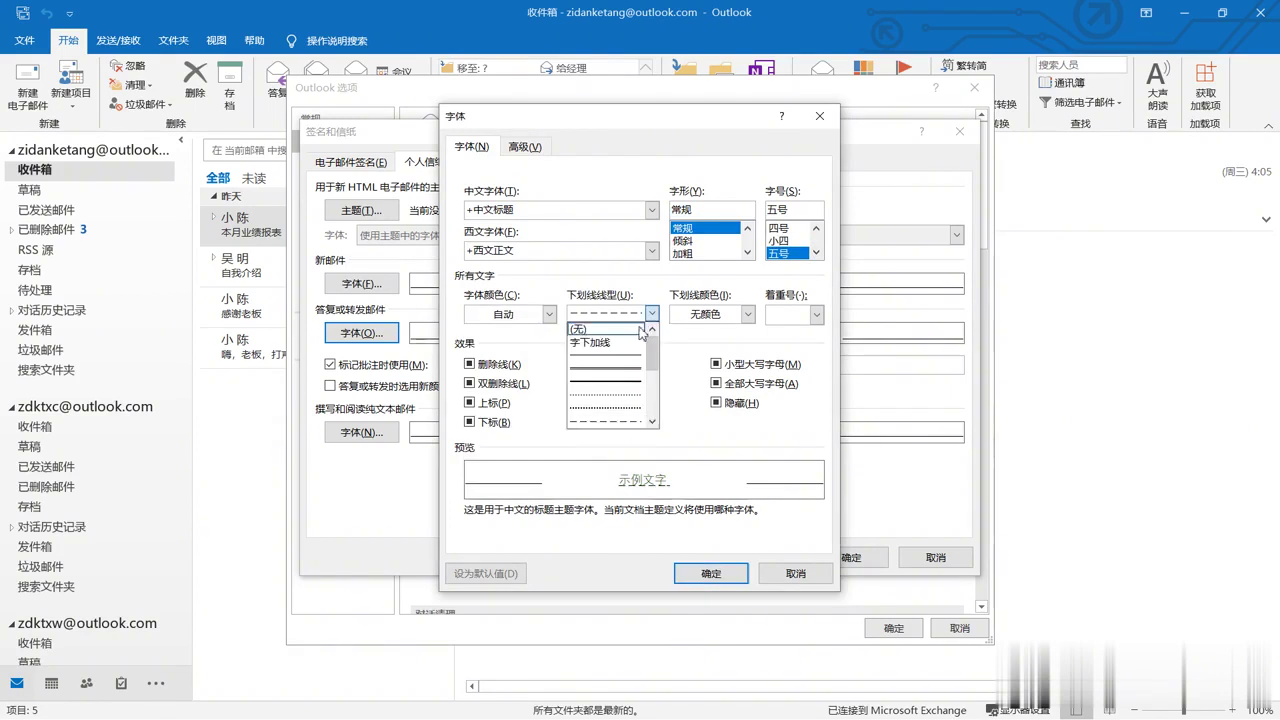
{"action": "left_click", "coordinate": [640, 332]}
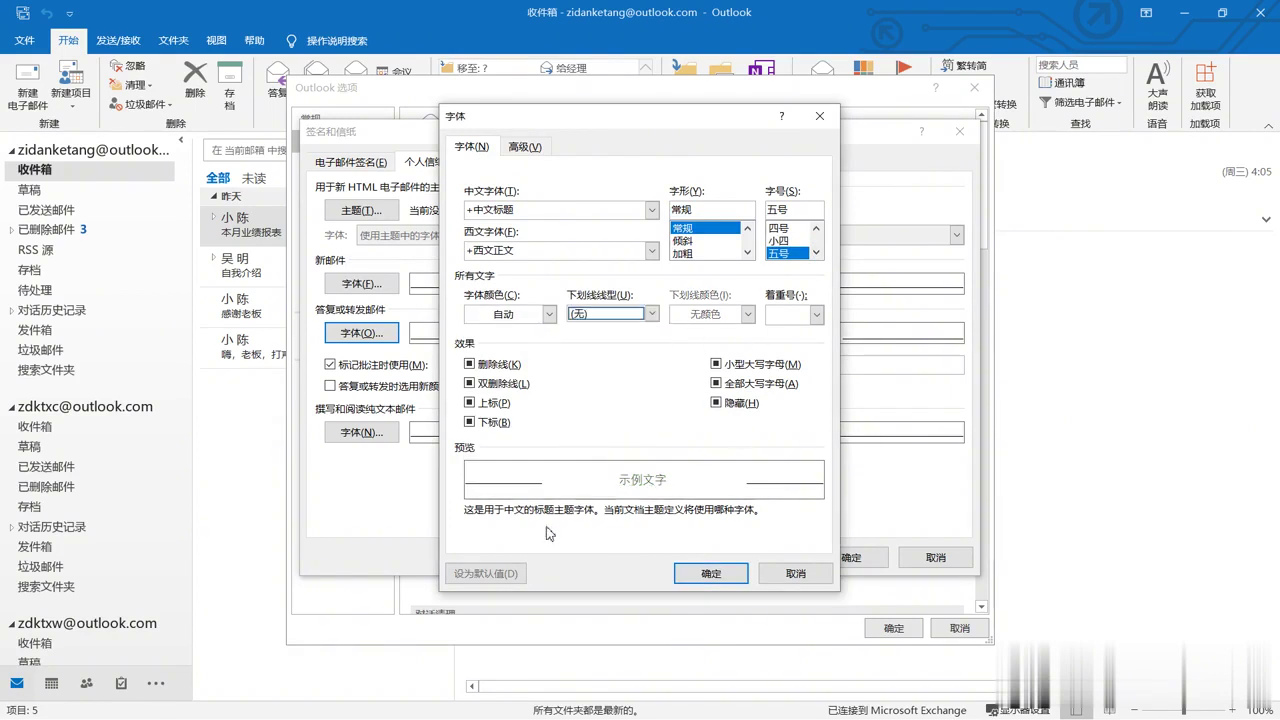
{"action": "left_click", "coordinate": [710, 572]}
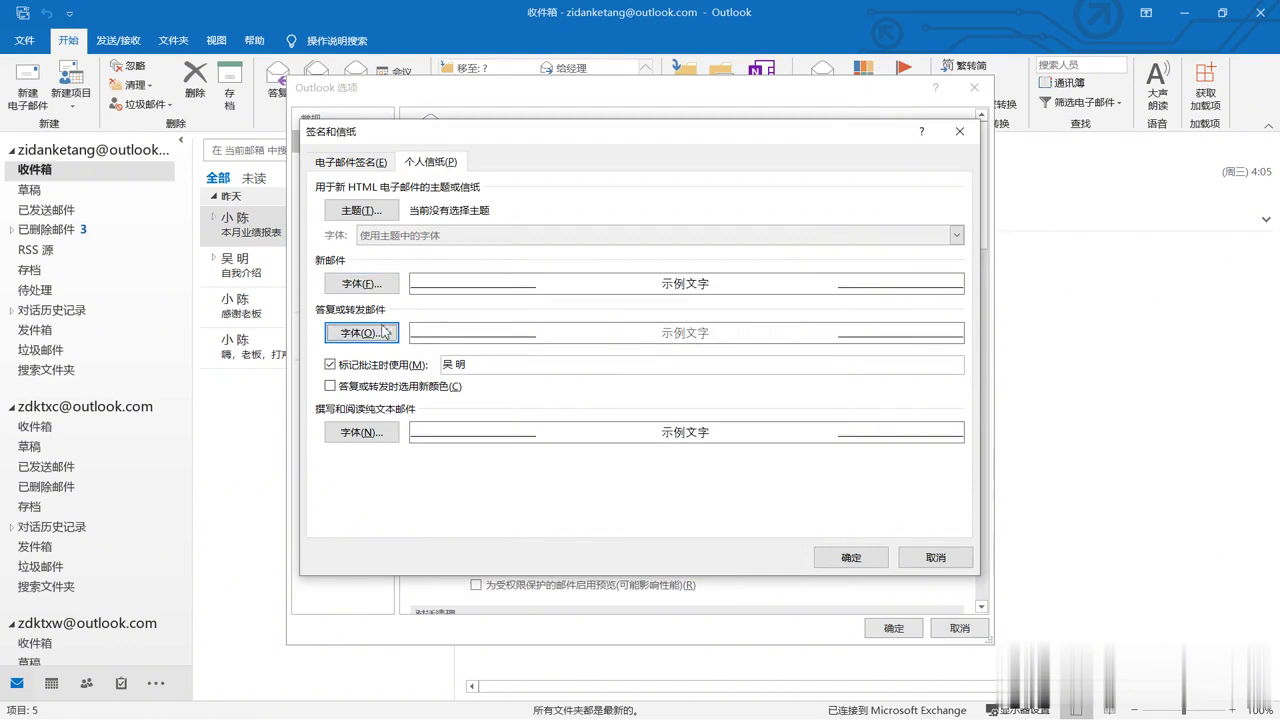
Check the Chinese font used for new messages, and set the one for replies and forwards to +中文正文
{"action": "left_click", "coordinate": [358, 284]}
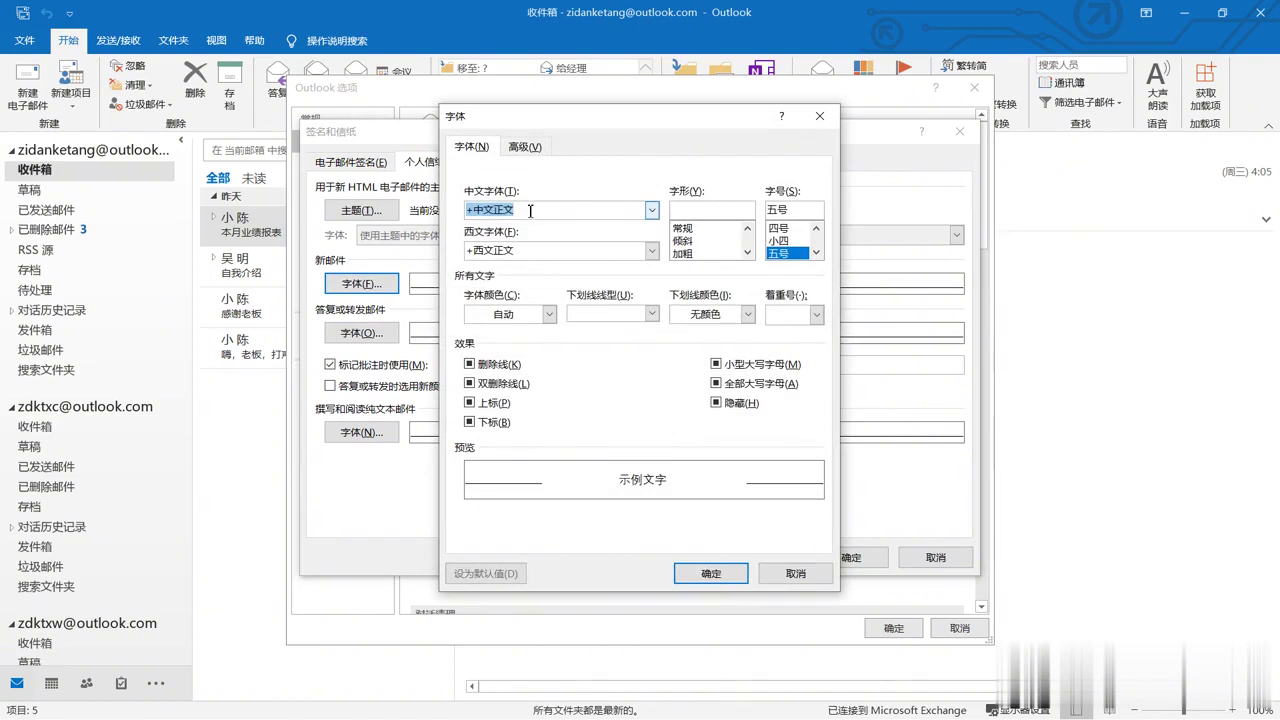
{"action": "left_click", "coordinate": [828, 120]}
{"action": "left_click", "coordinate": [361, 332]}
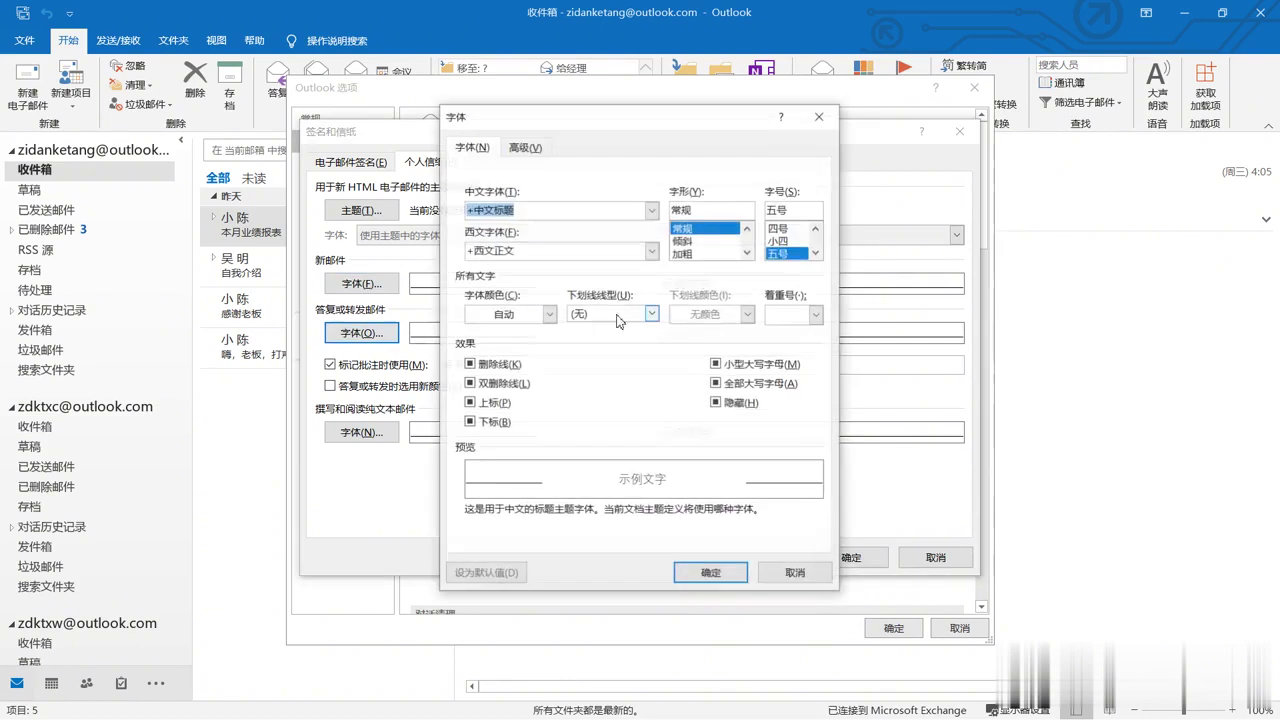
{"action": "left_click", "coordinate": [651, 211]}
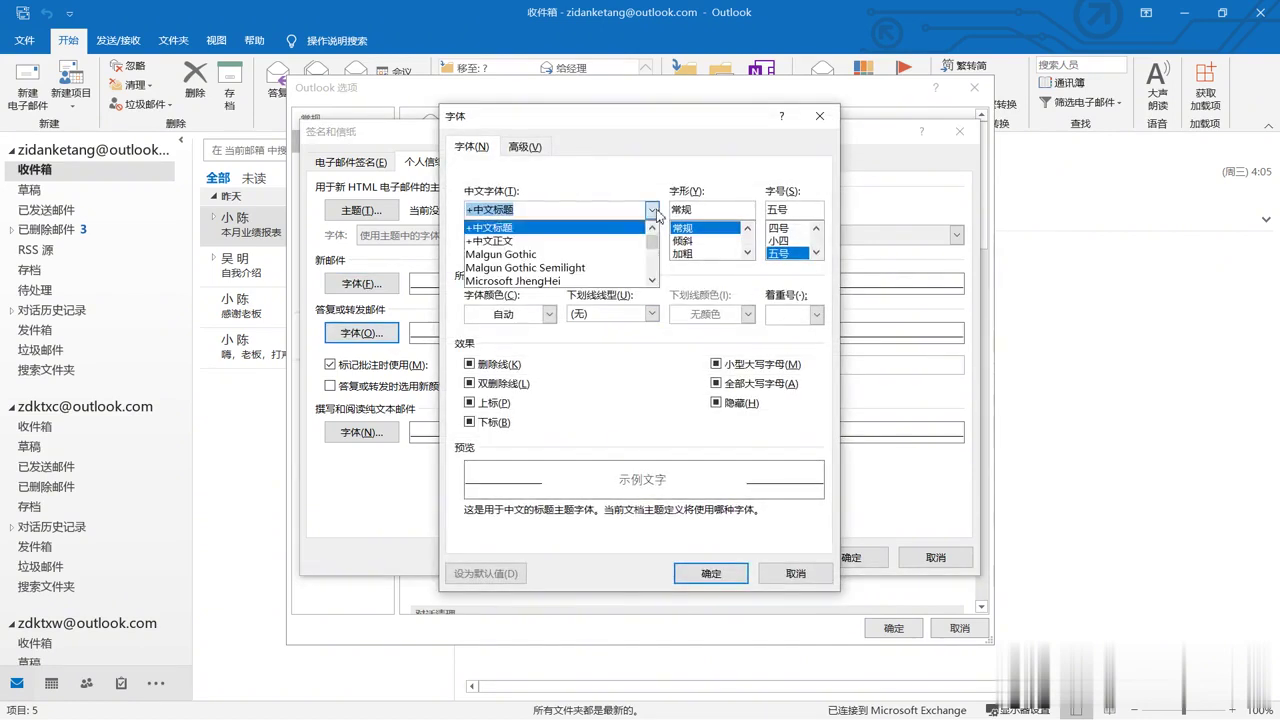
{"action": "left_click", "coordinate": [503, 240]}
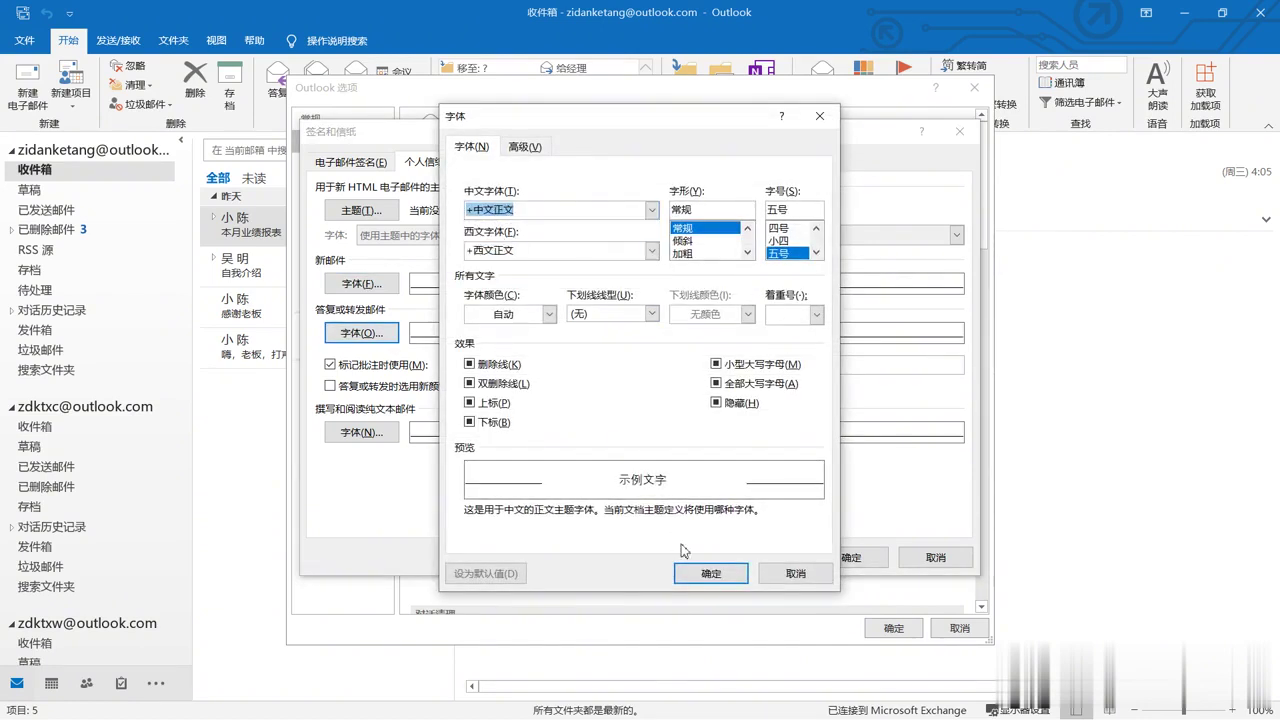
{"action": "left_click", "coordinate": [709, 573]}
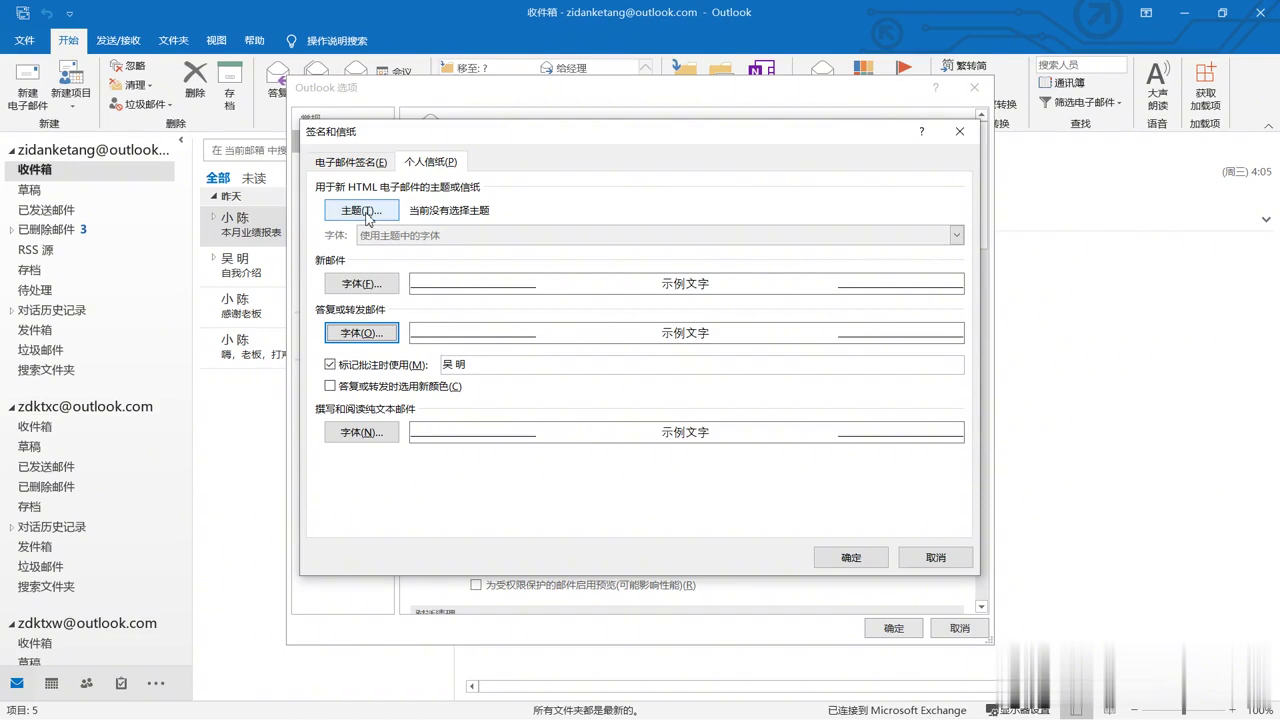
Apply the 笔记本 stationery to new HTML emails using the theme's own fonts, and confirm the stationery and mail options
{"action": "left_click", "coordinate": [376, 216]}
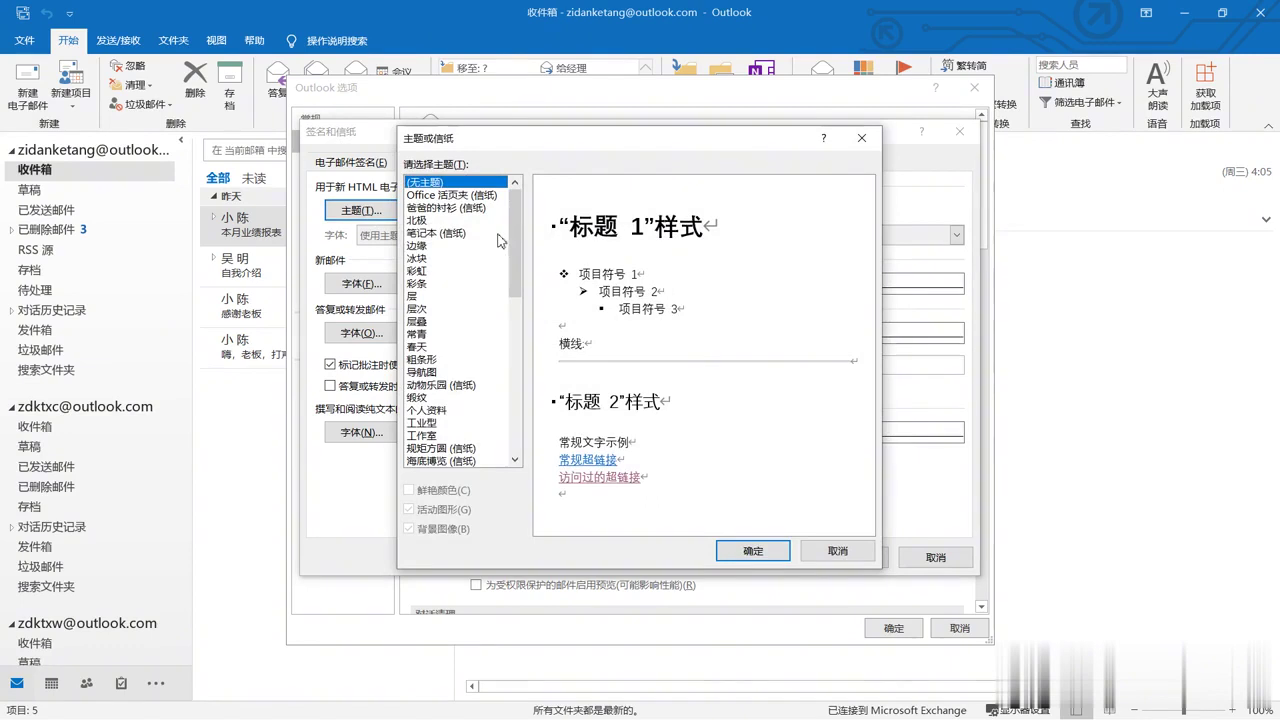
{"action": "left_click", "coordinate": [431, 234]}
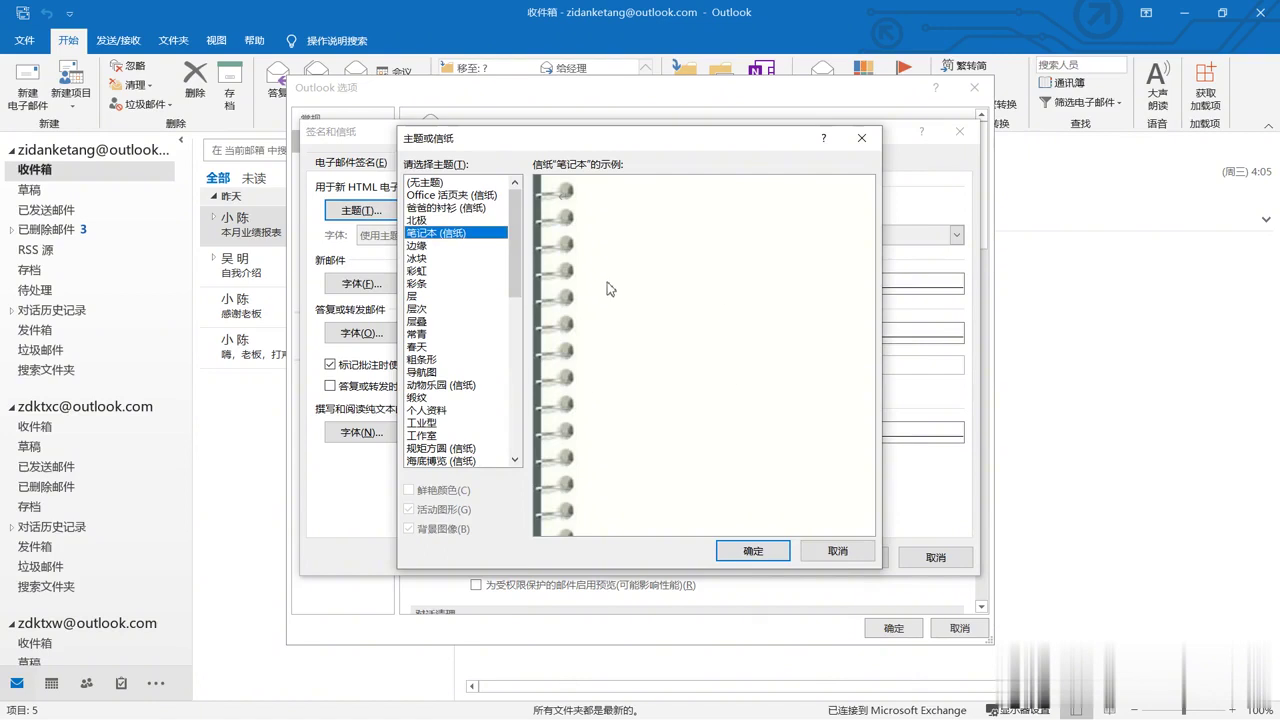
{"action": "left_click", "coordinate": [743, 550]}
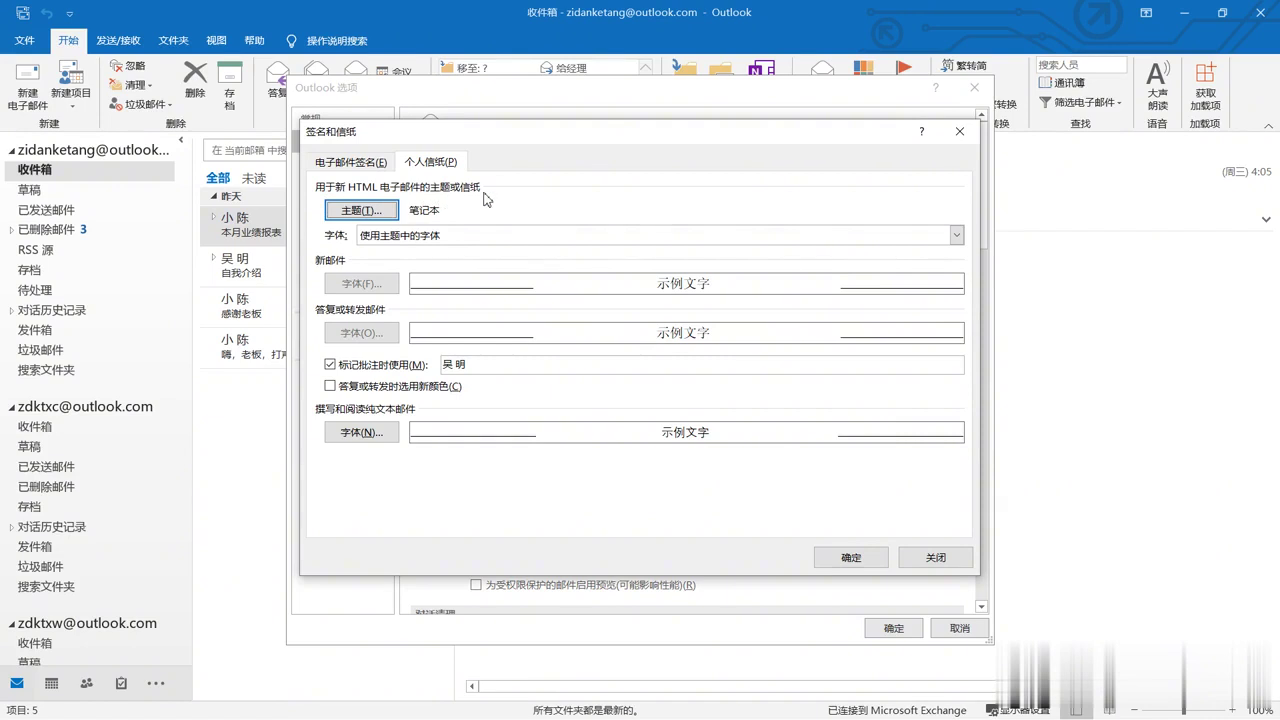
{"action": "left_click", "coordinate": [444, 240]}
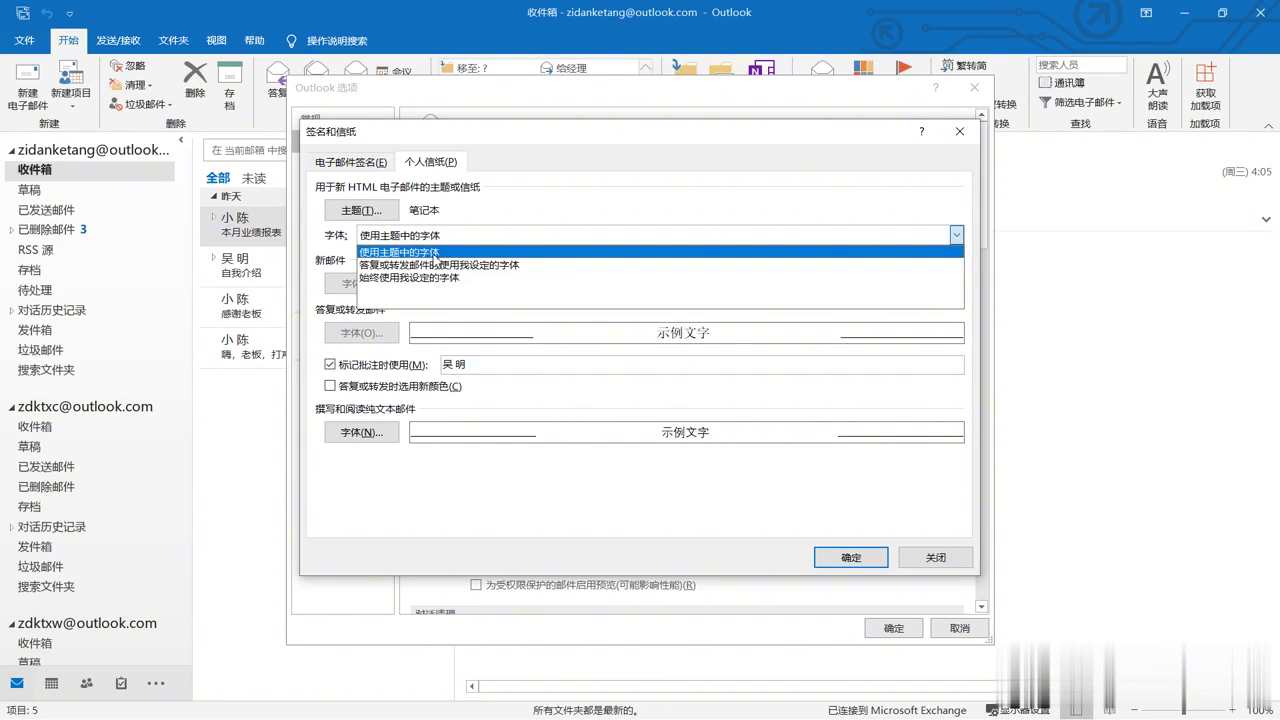
{"action": "left_click", "coordinate": [435, 254]}
{"action": "left_click", "coordinate": [852, 557]}
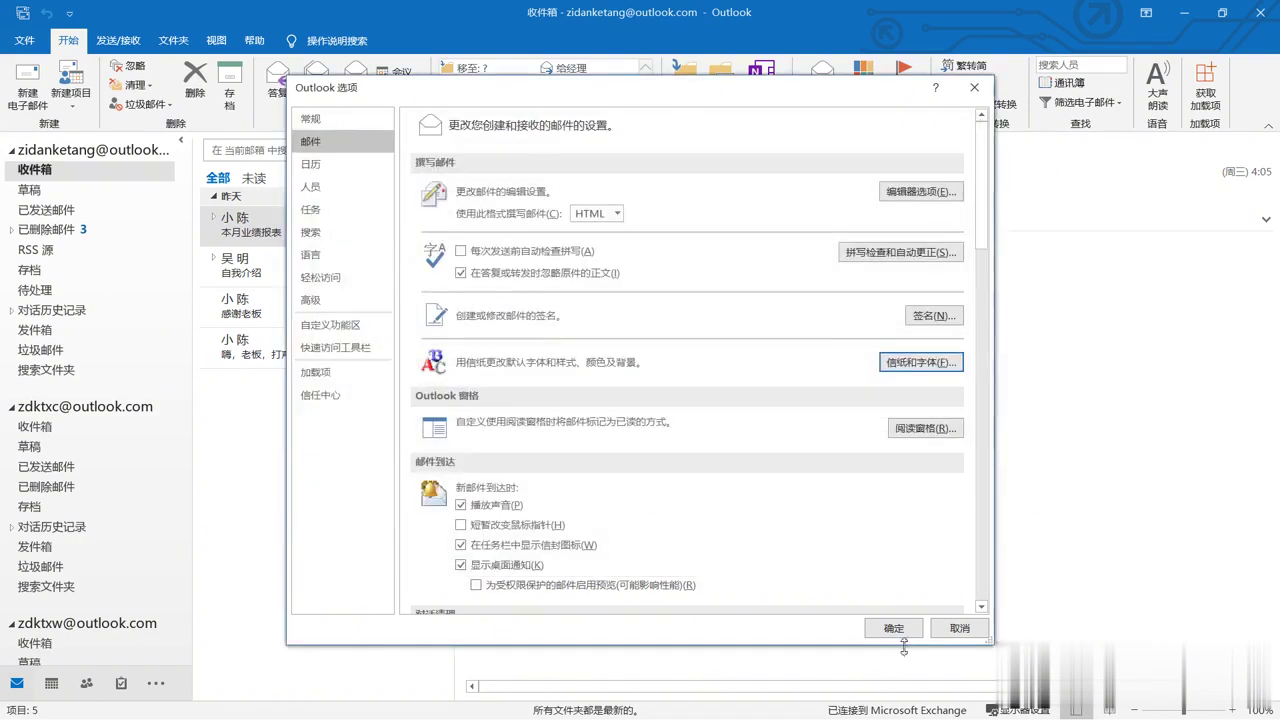
{"action": "left_click", "coordinate": [893, 628]}
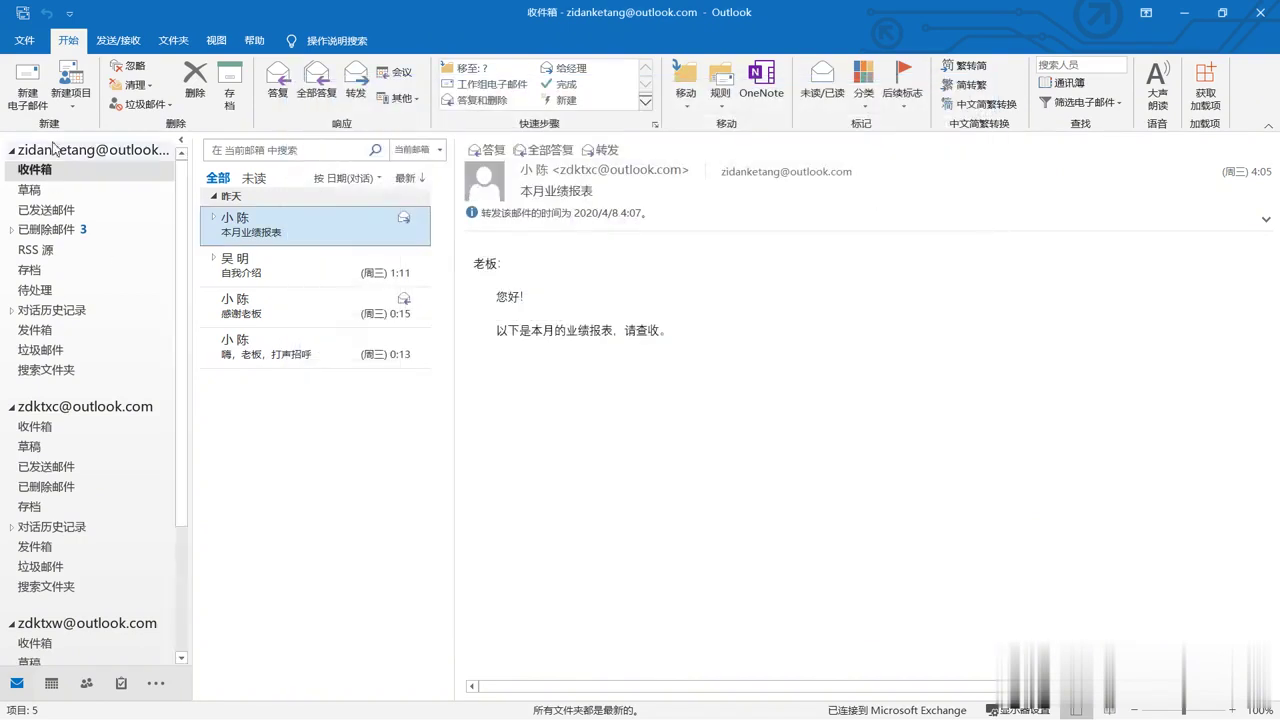
Check the notebook stationery in a new email, and close the email without saving
{"action": "left_click", "coordinate": [37, 104]}
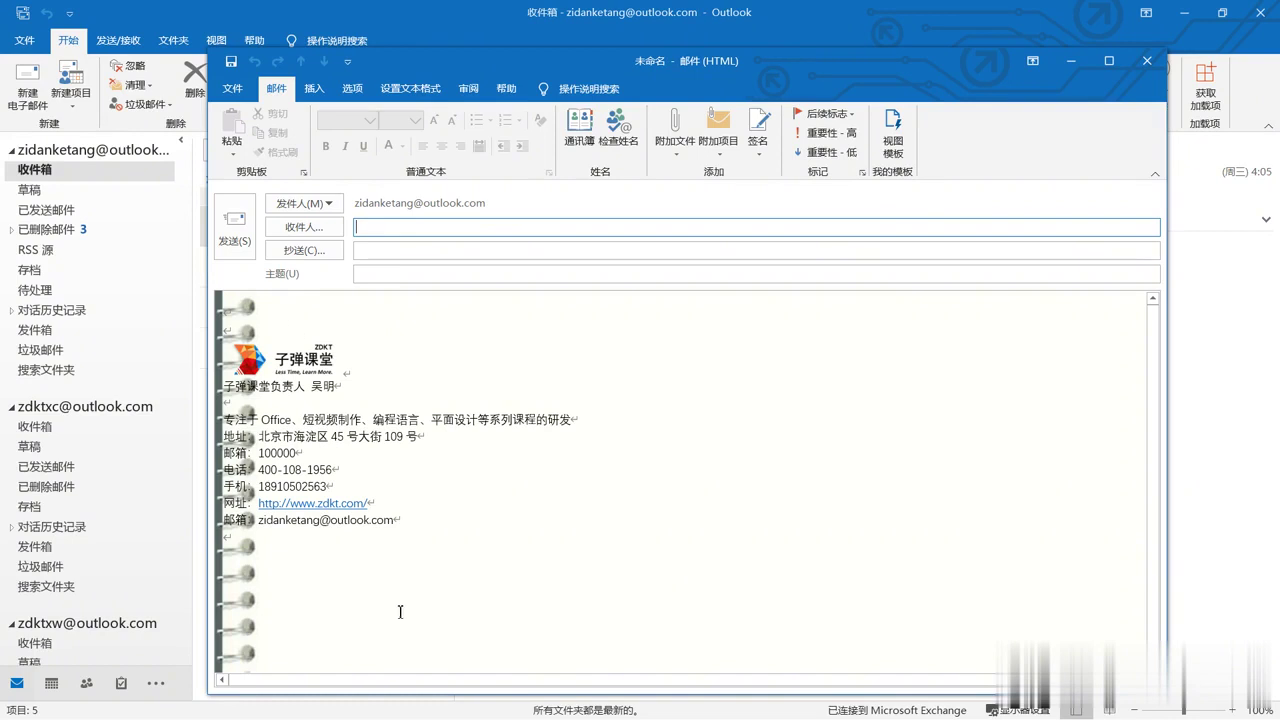
{"action": "left_click", "coordinate": [1147, 61]}
{"action": "left_click", "coordinate": [648, 413]}
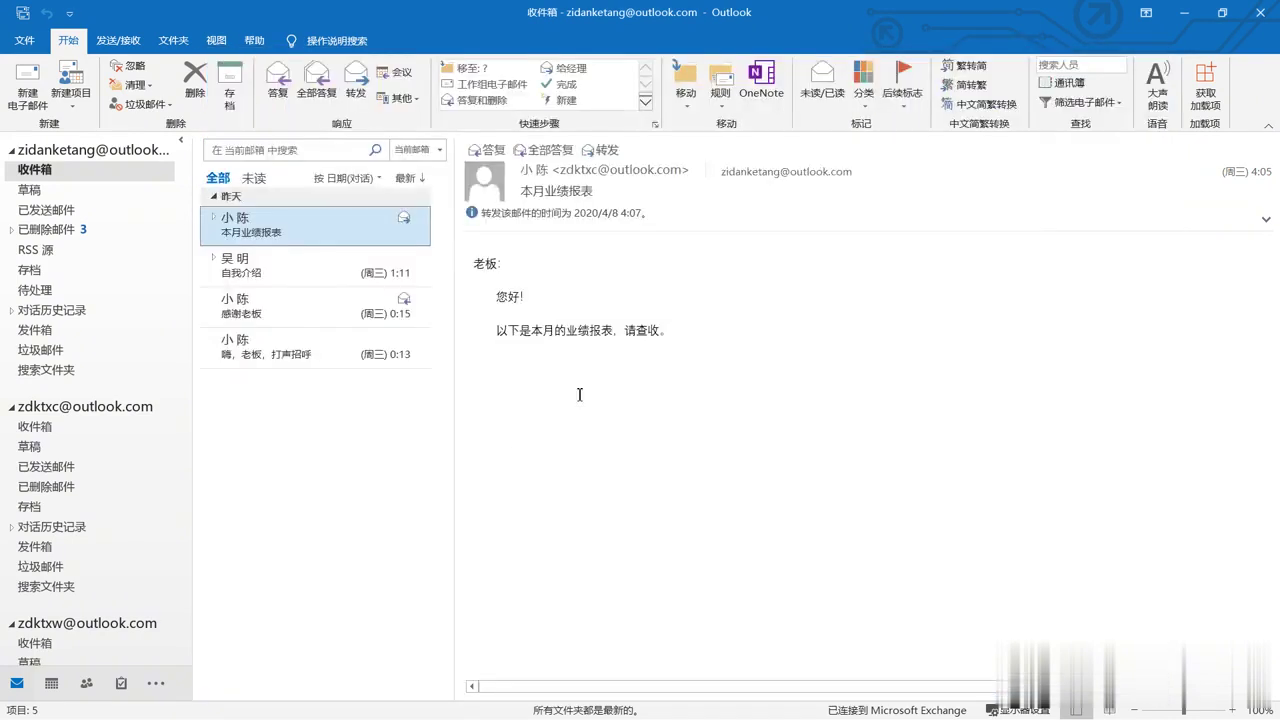
Remove the stationery from new HTML emails by choosing (无主题) as the theme, and confirm the stationery and mail options
{"action": "left_click", "coordinate": [36, 42]}
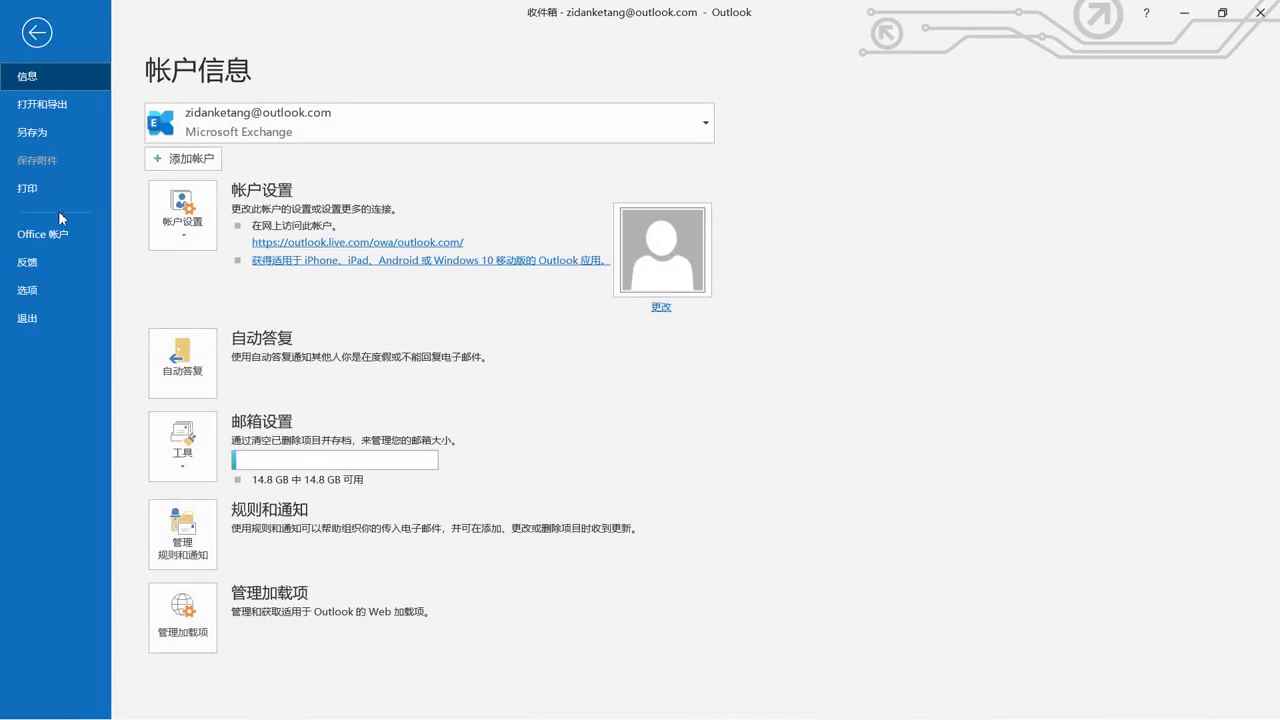
{"action": "left_click", "coordinate": [42, 295]}
{"action": "left_click", "coordinate": [340, 141]}
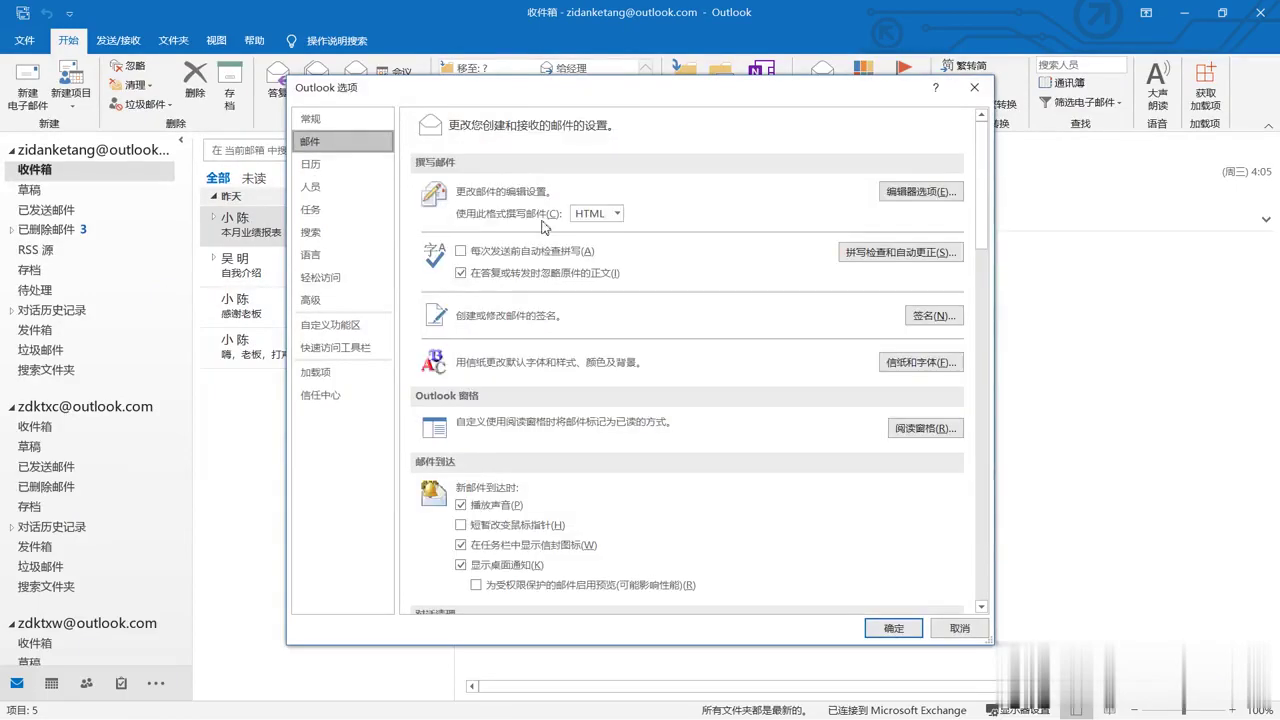
{"action": "left_click", "coordinate": [920, 363]}
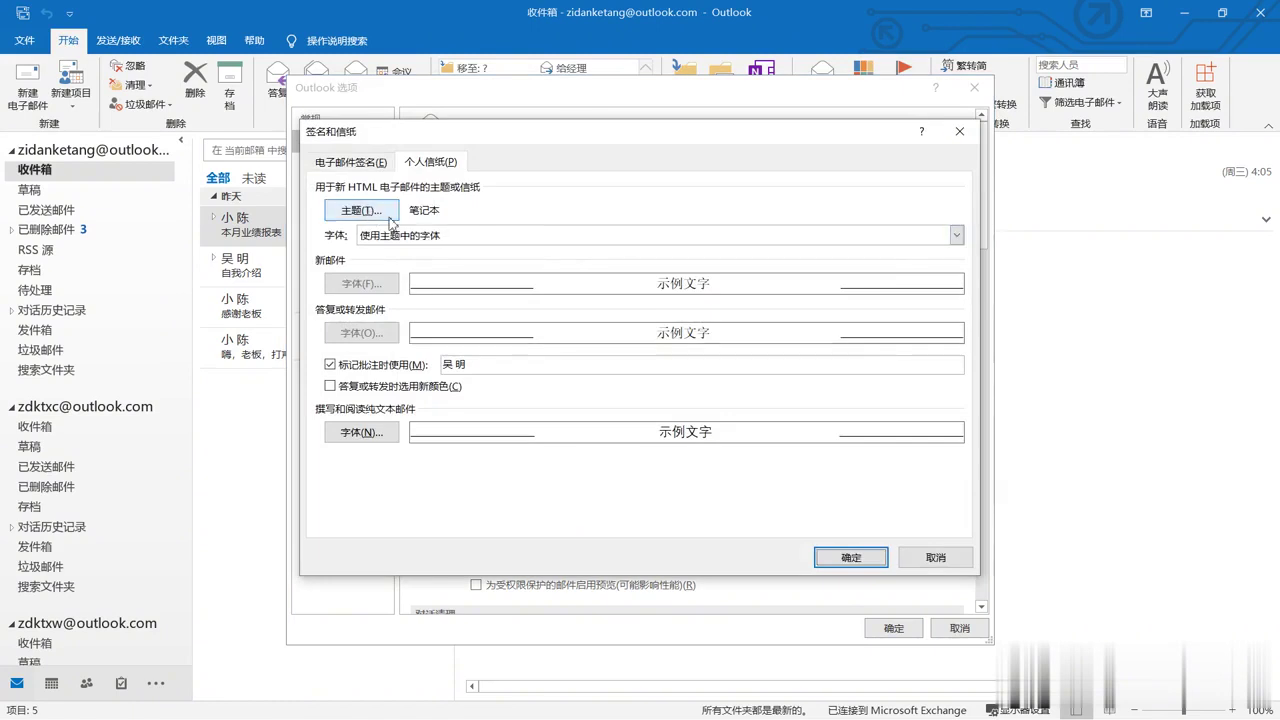
{"action": "left_click", "coordinate": [362, 211]}
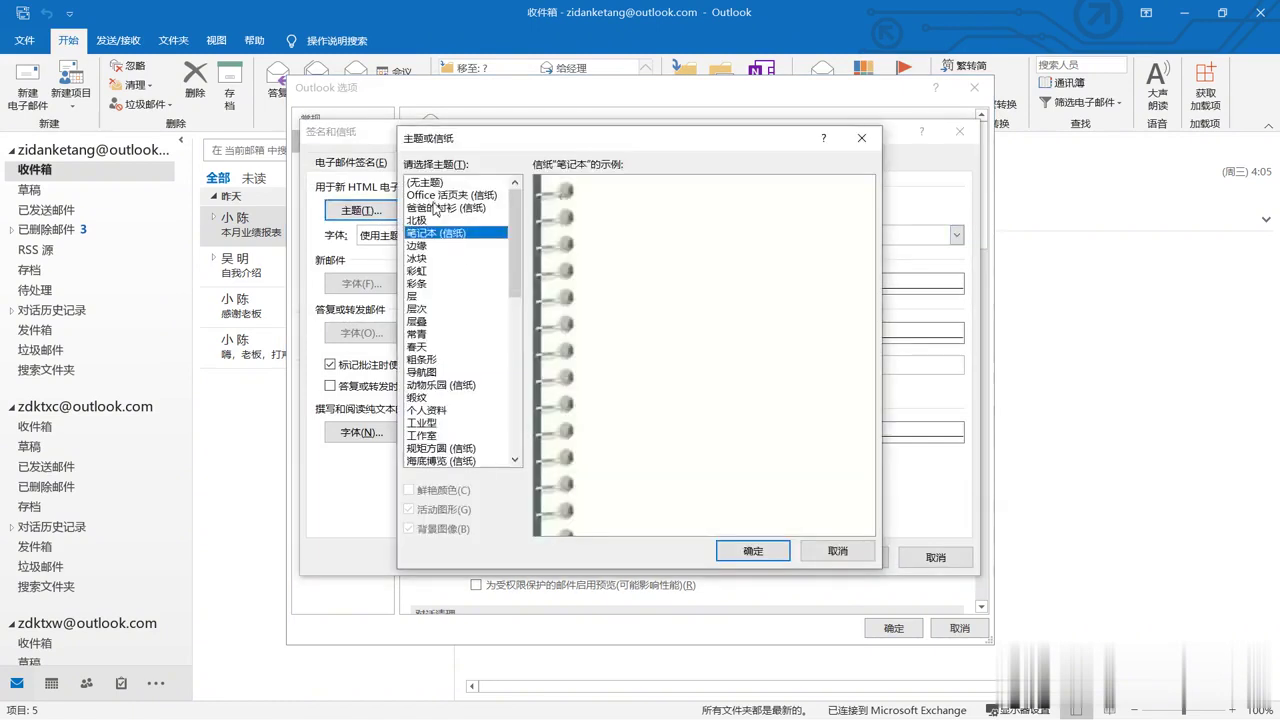
{"action": "left_click", "coordinate": [430, 184]}
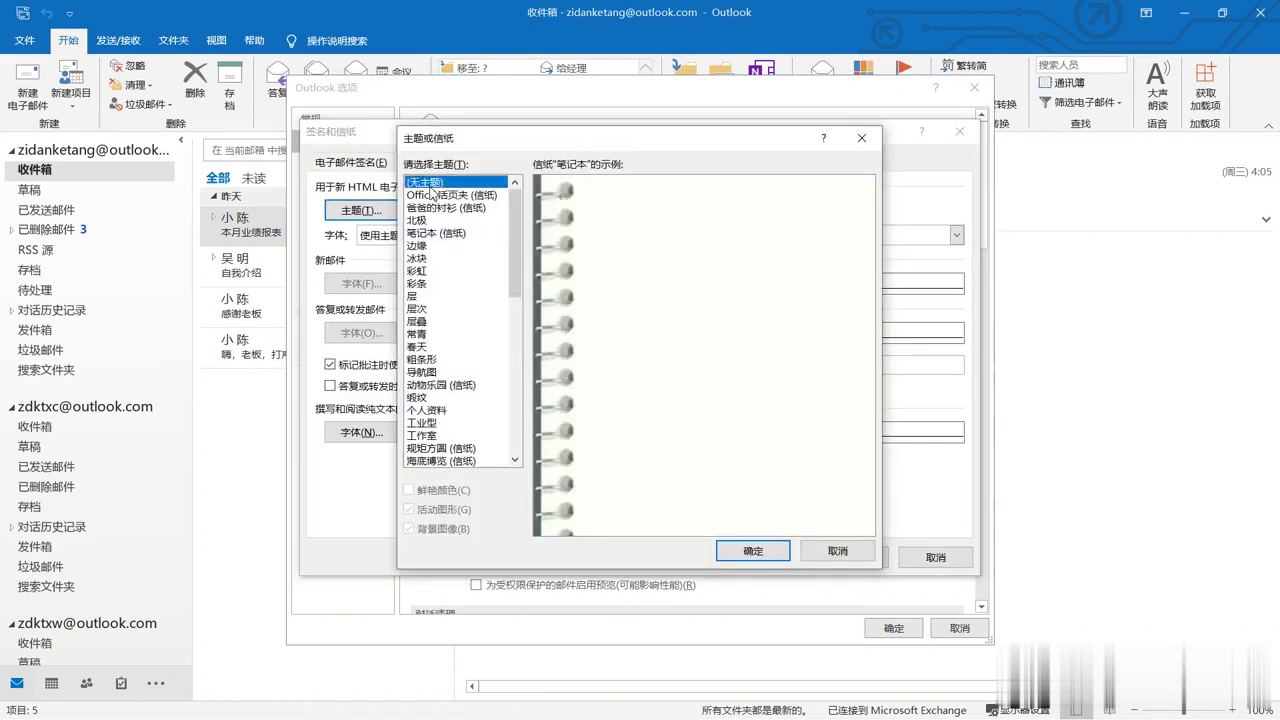
{"action": "left_click", "coordinate": [777, 556]}
{"action": "left_click_drag", "start_coordinate": [856, 557], "coordinate": [783, 553]}
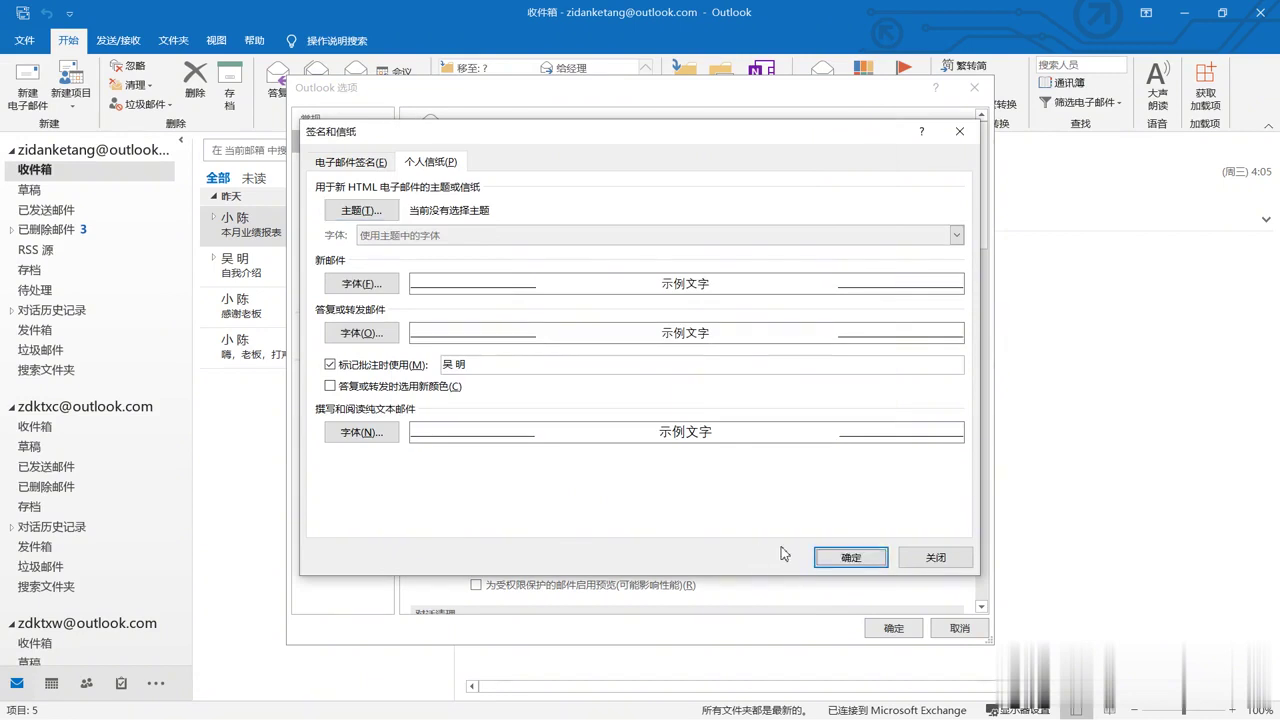
{"action": "left_click", "coordinate": [843, 559]}
{"action": "left_click", "coordinate": [893, 628]}
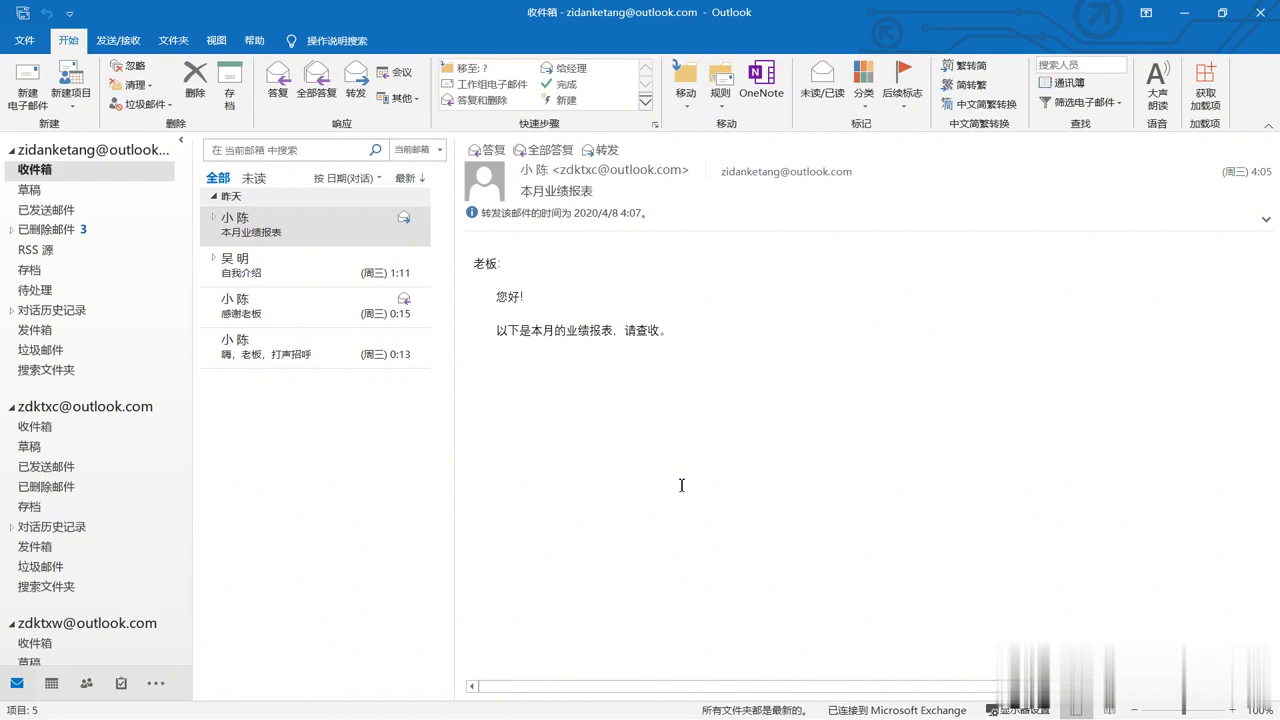
Open the personal stationery and font settings from the mail options
{"action": "left_click", "coordinate": [24, 40]}
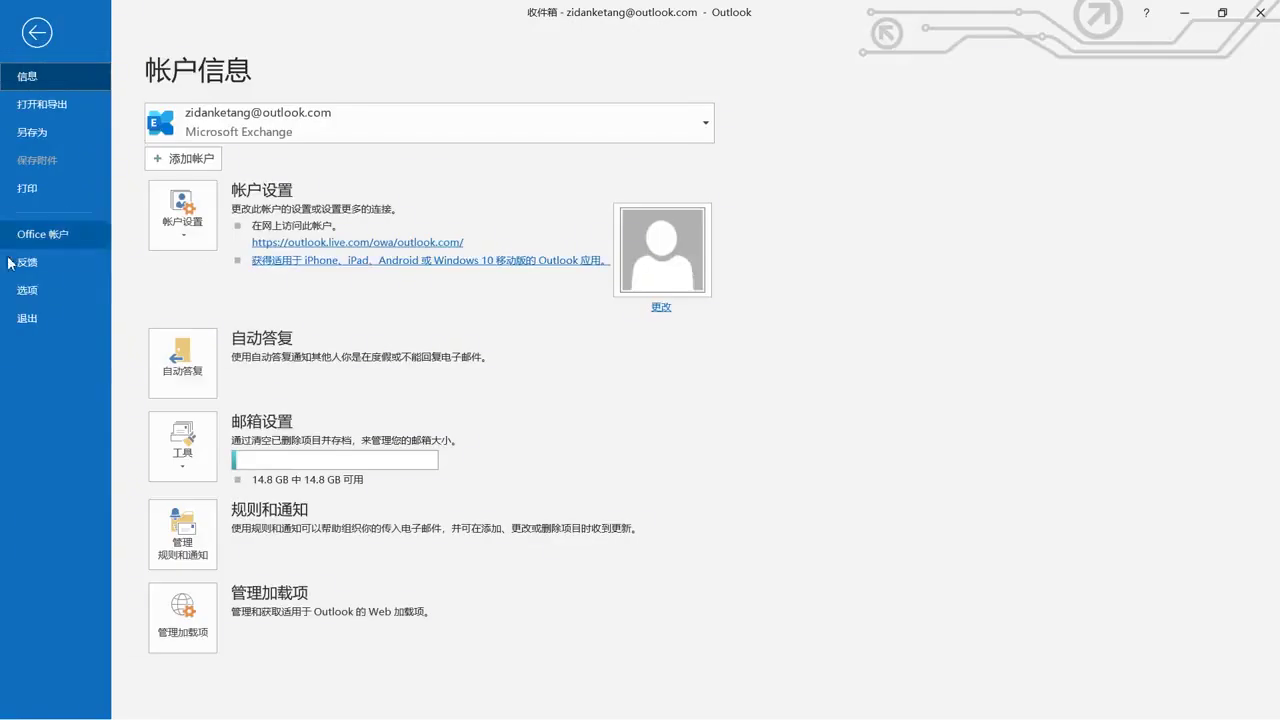
{"action": "left_click", "coordinate": [30, 290]}
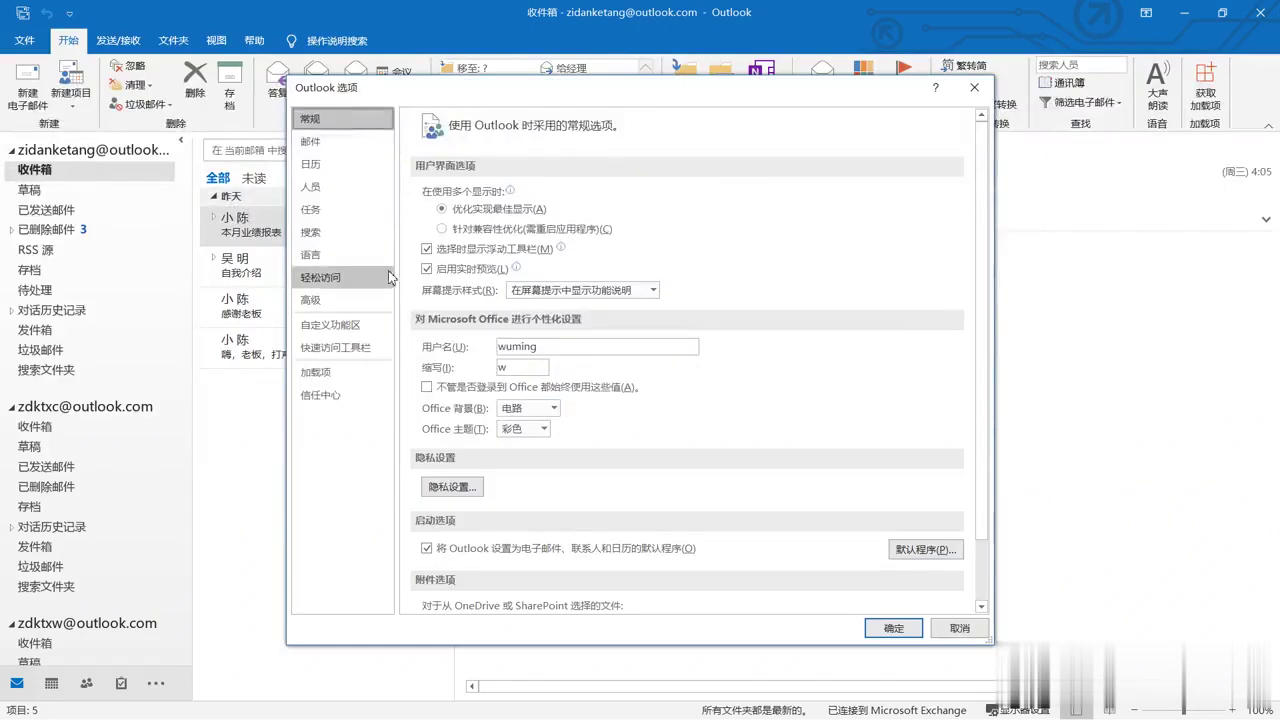
{"action": "left_click", "coordinate": [358, 146]}
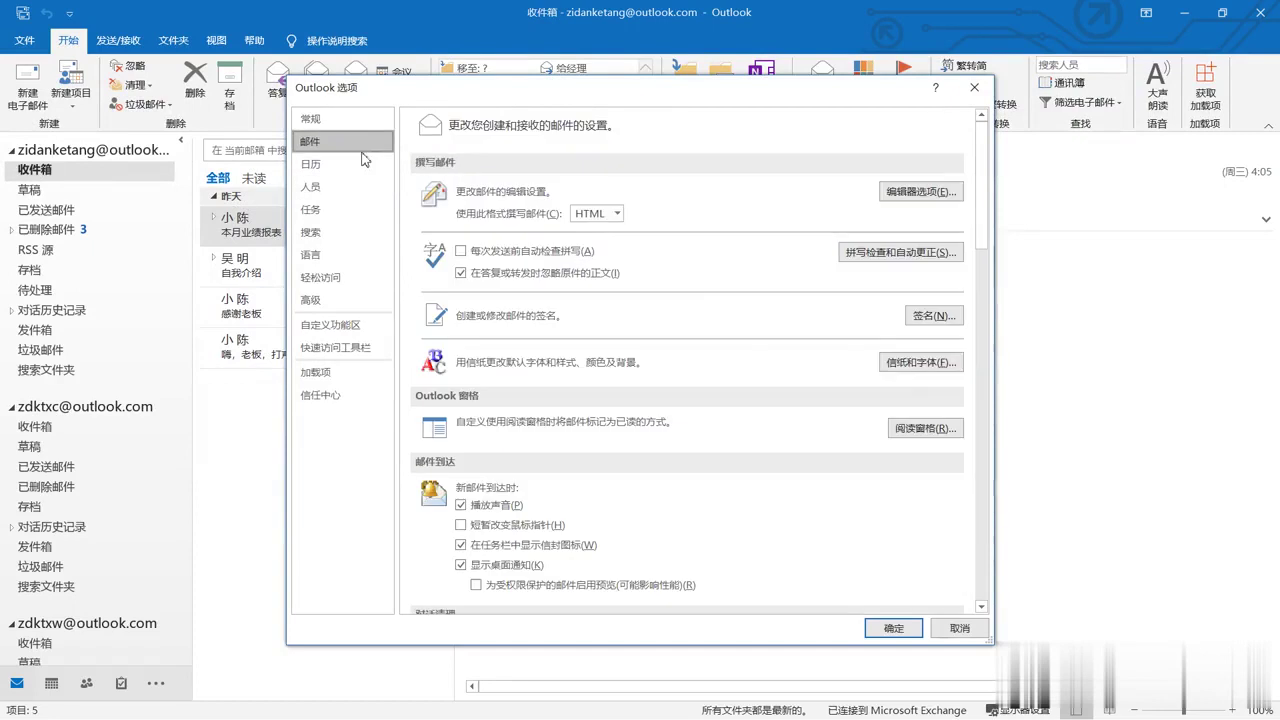
{"action": "left_click", "coordinate": [908, 365]}
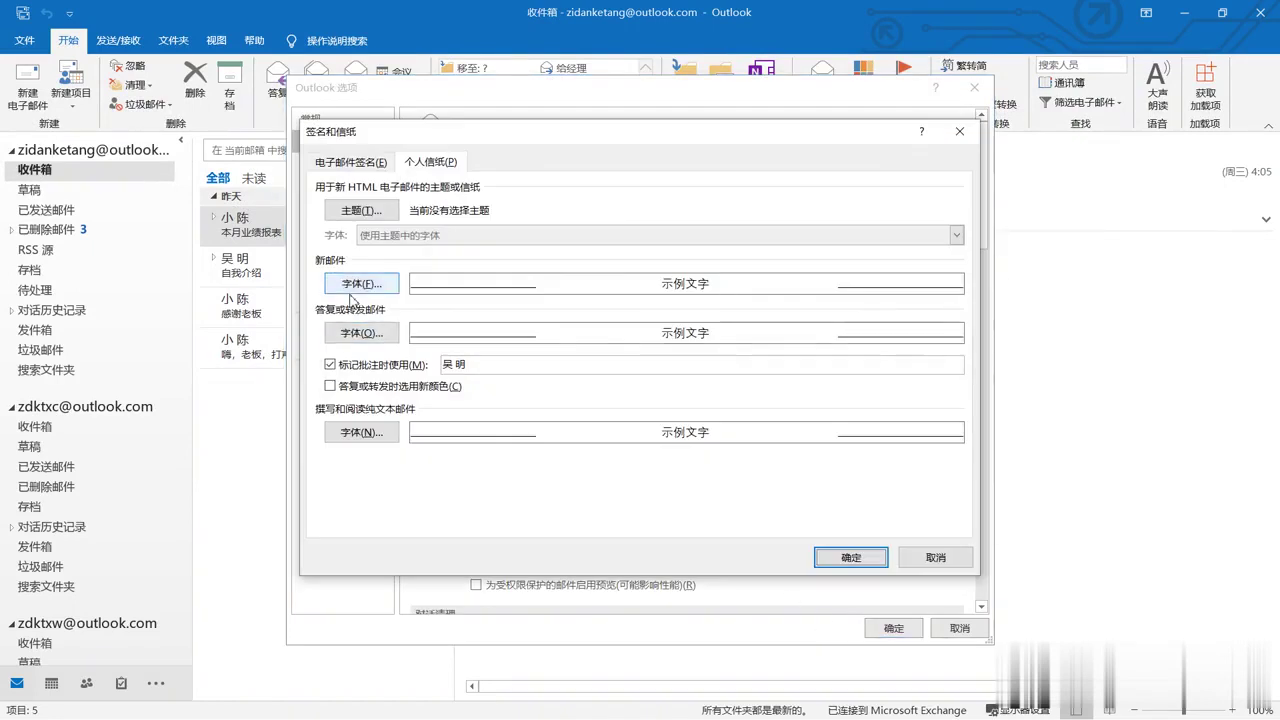